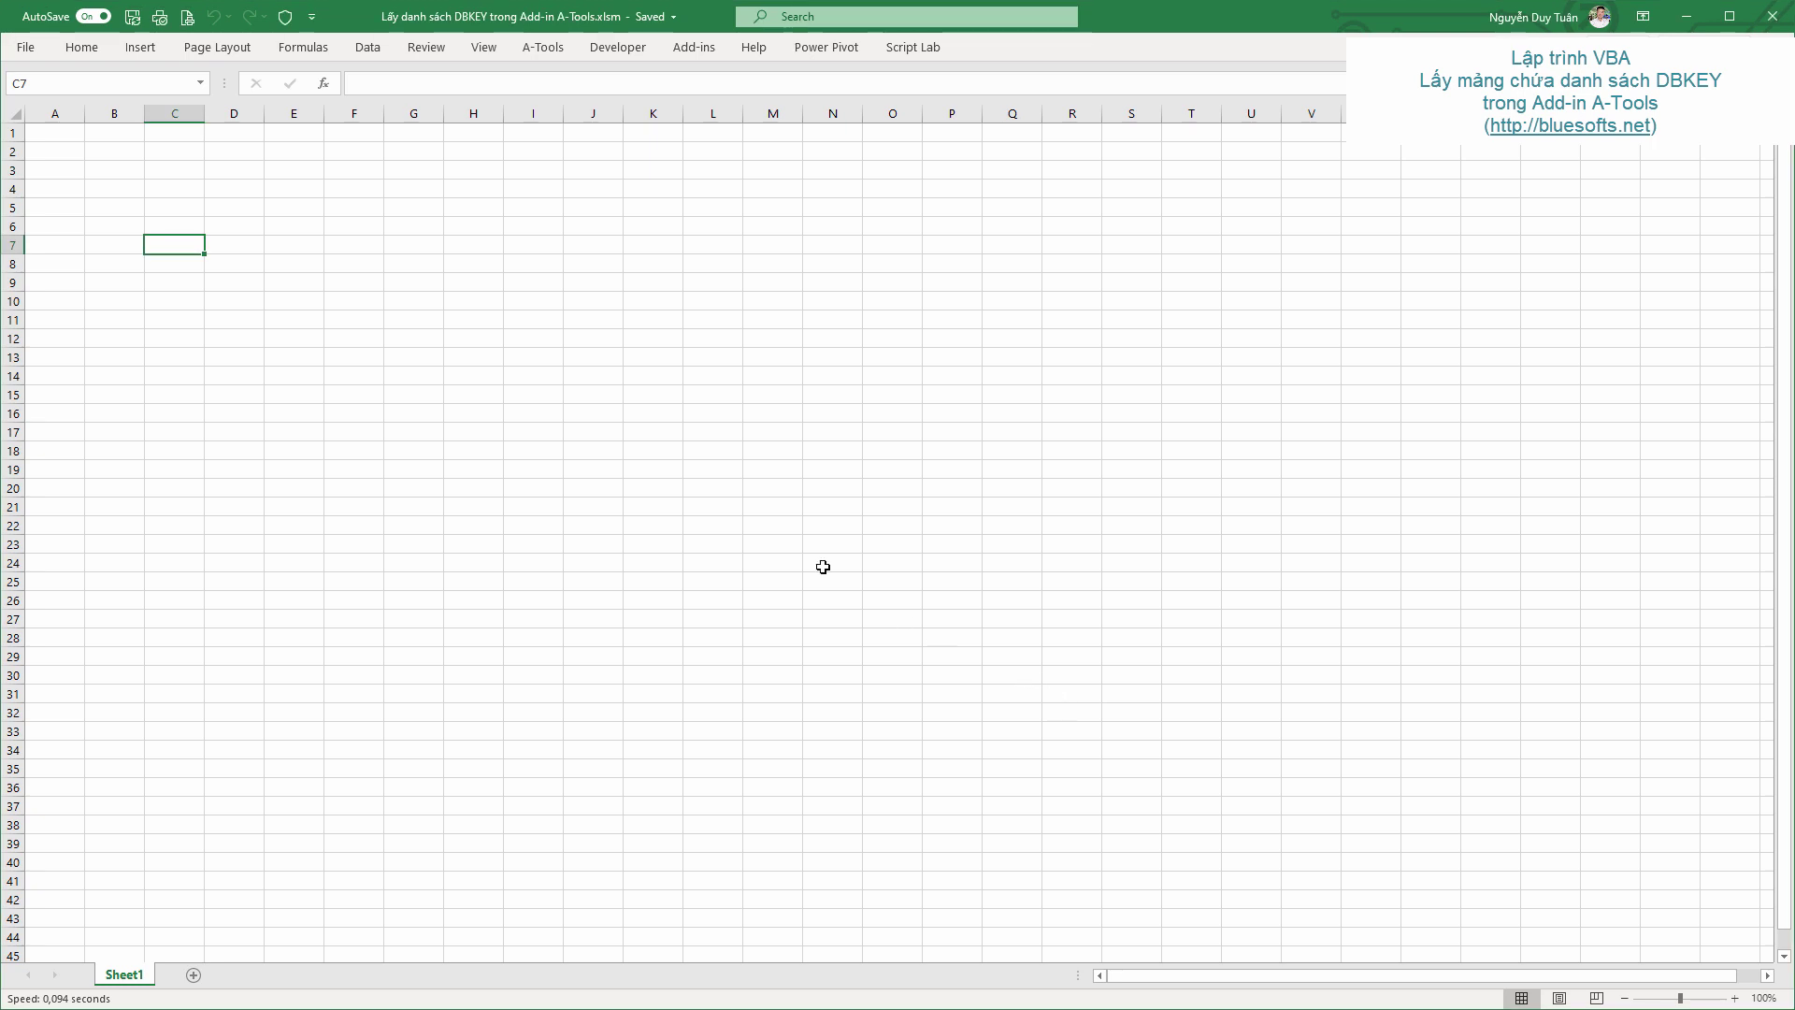
# Step: Review the A-Tools DBKEY connection settings in Excel, then close them
pyautogui.click(159, 210)
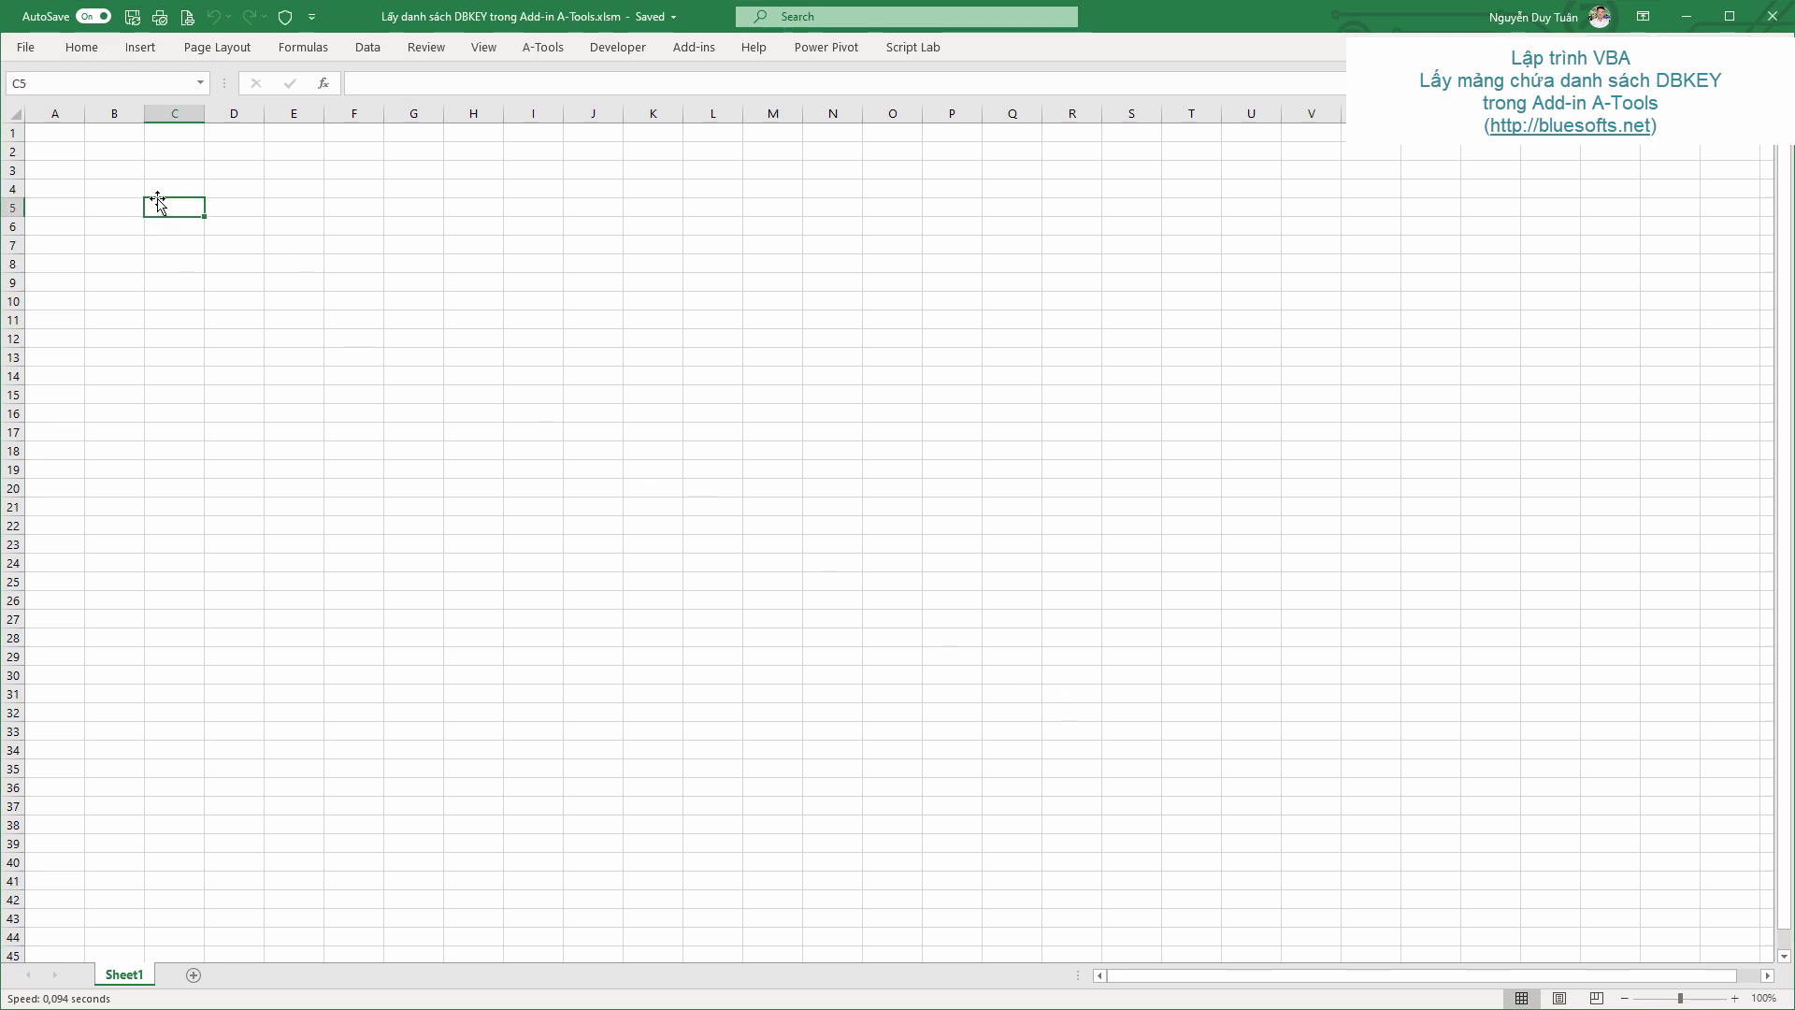
pyautogui.click(544, 54)
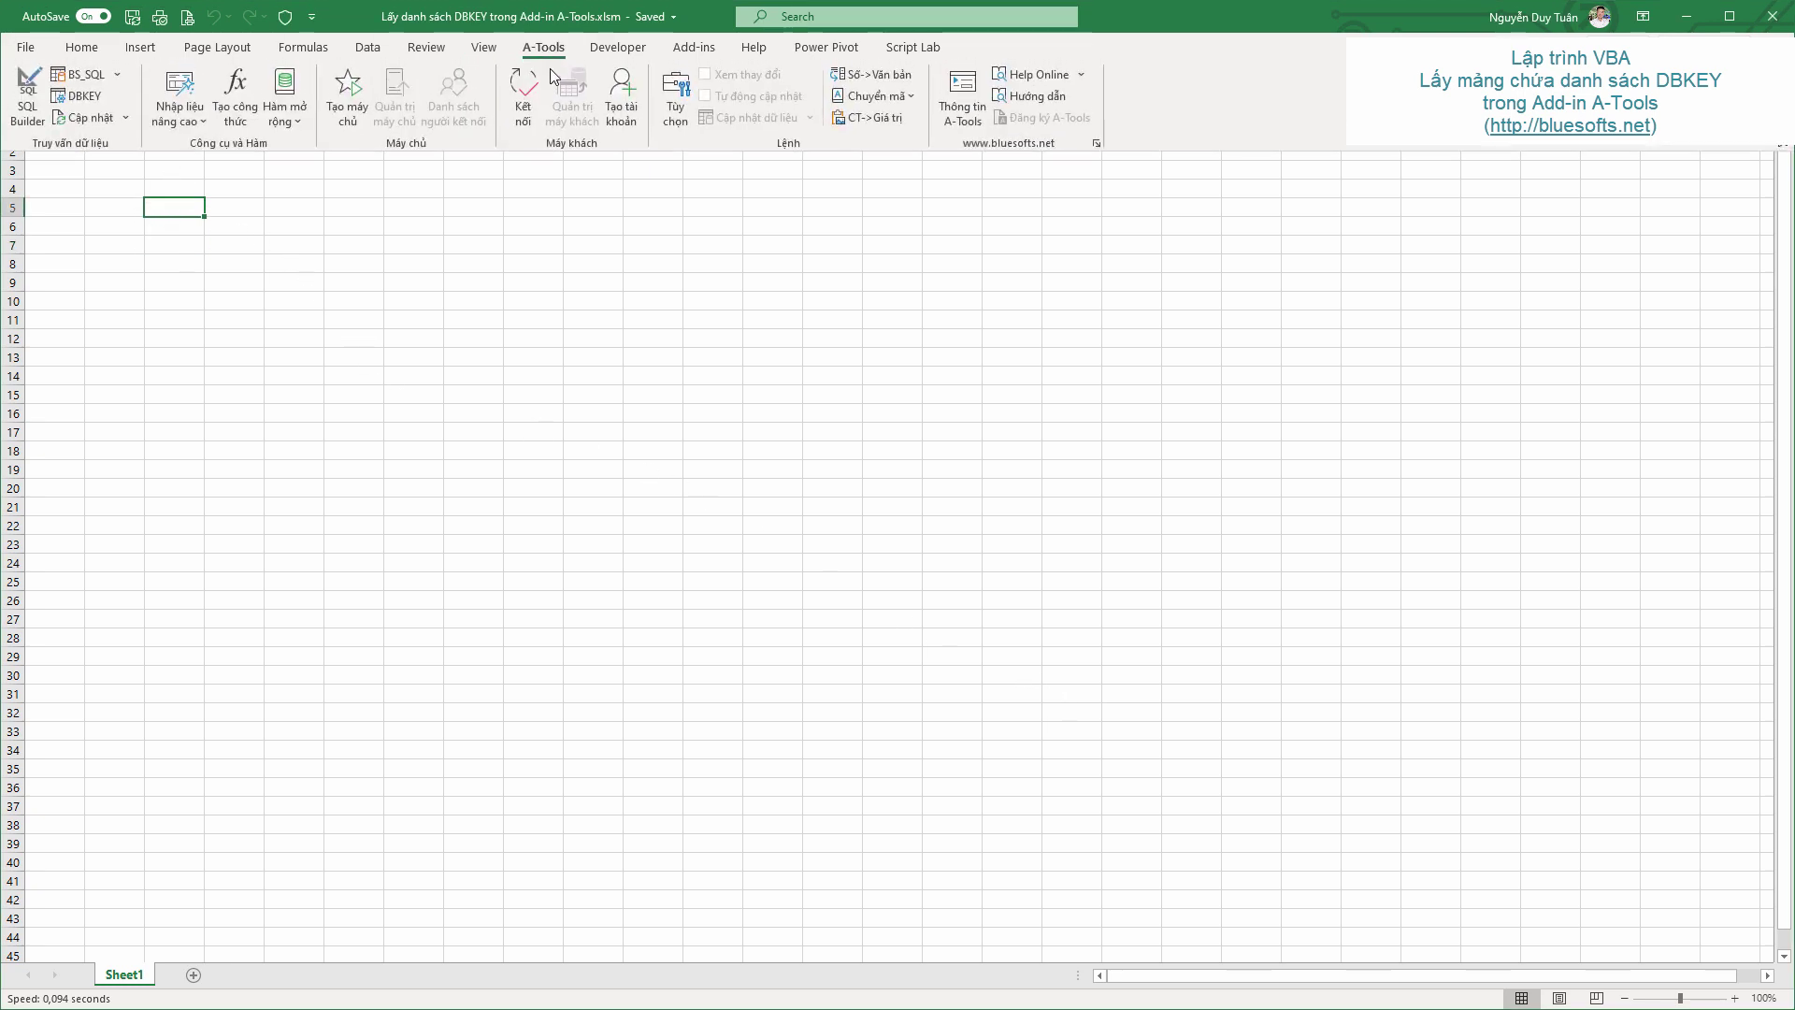
pyautogui.click(91, 98)
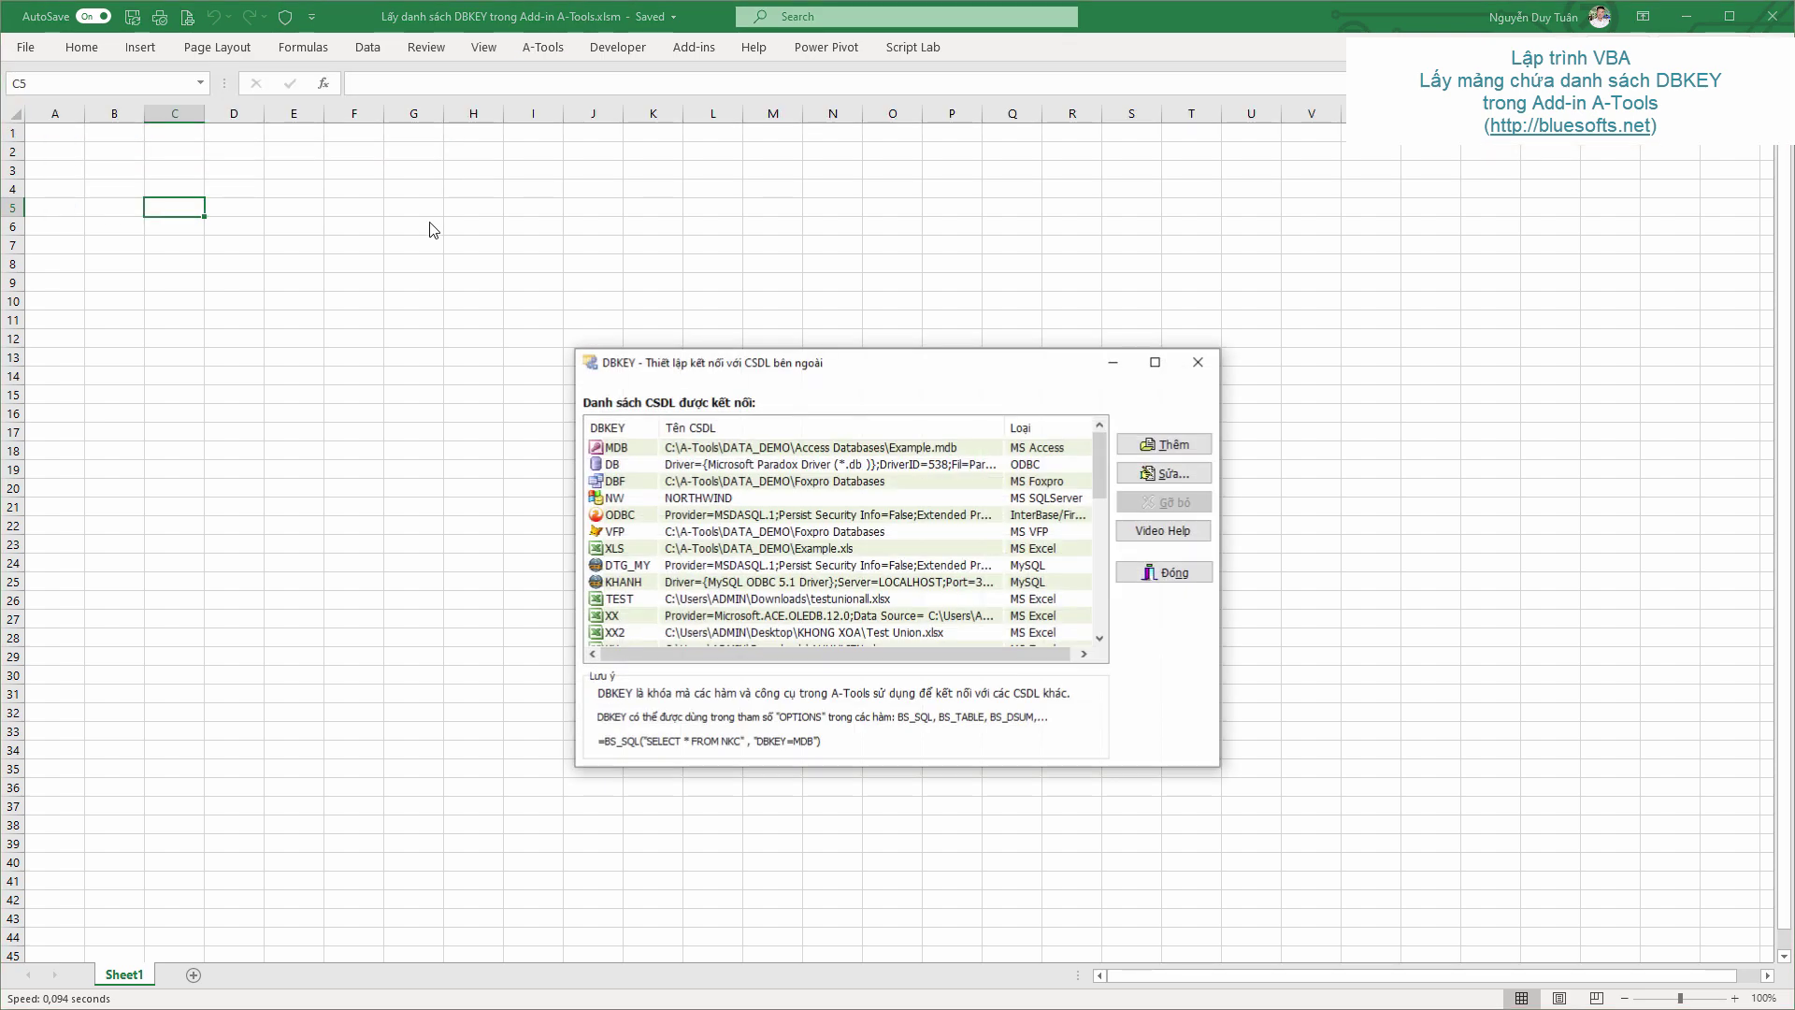
pyautogui.moveTo(694, 365); pyautogui.dragTo(347, 274)
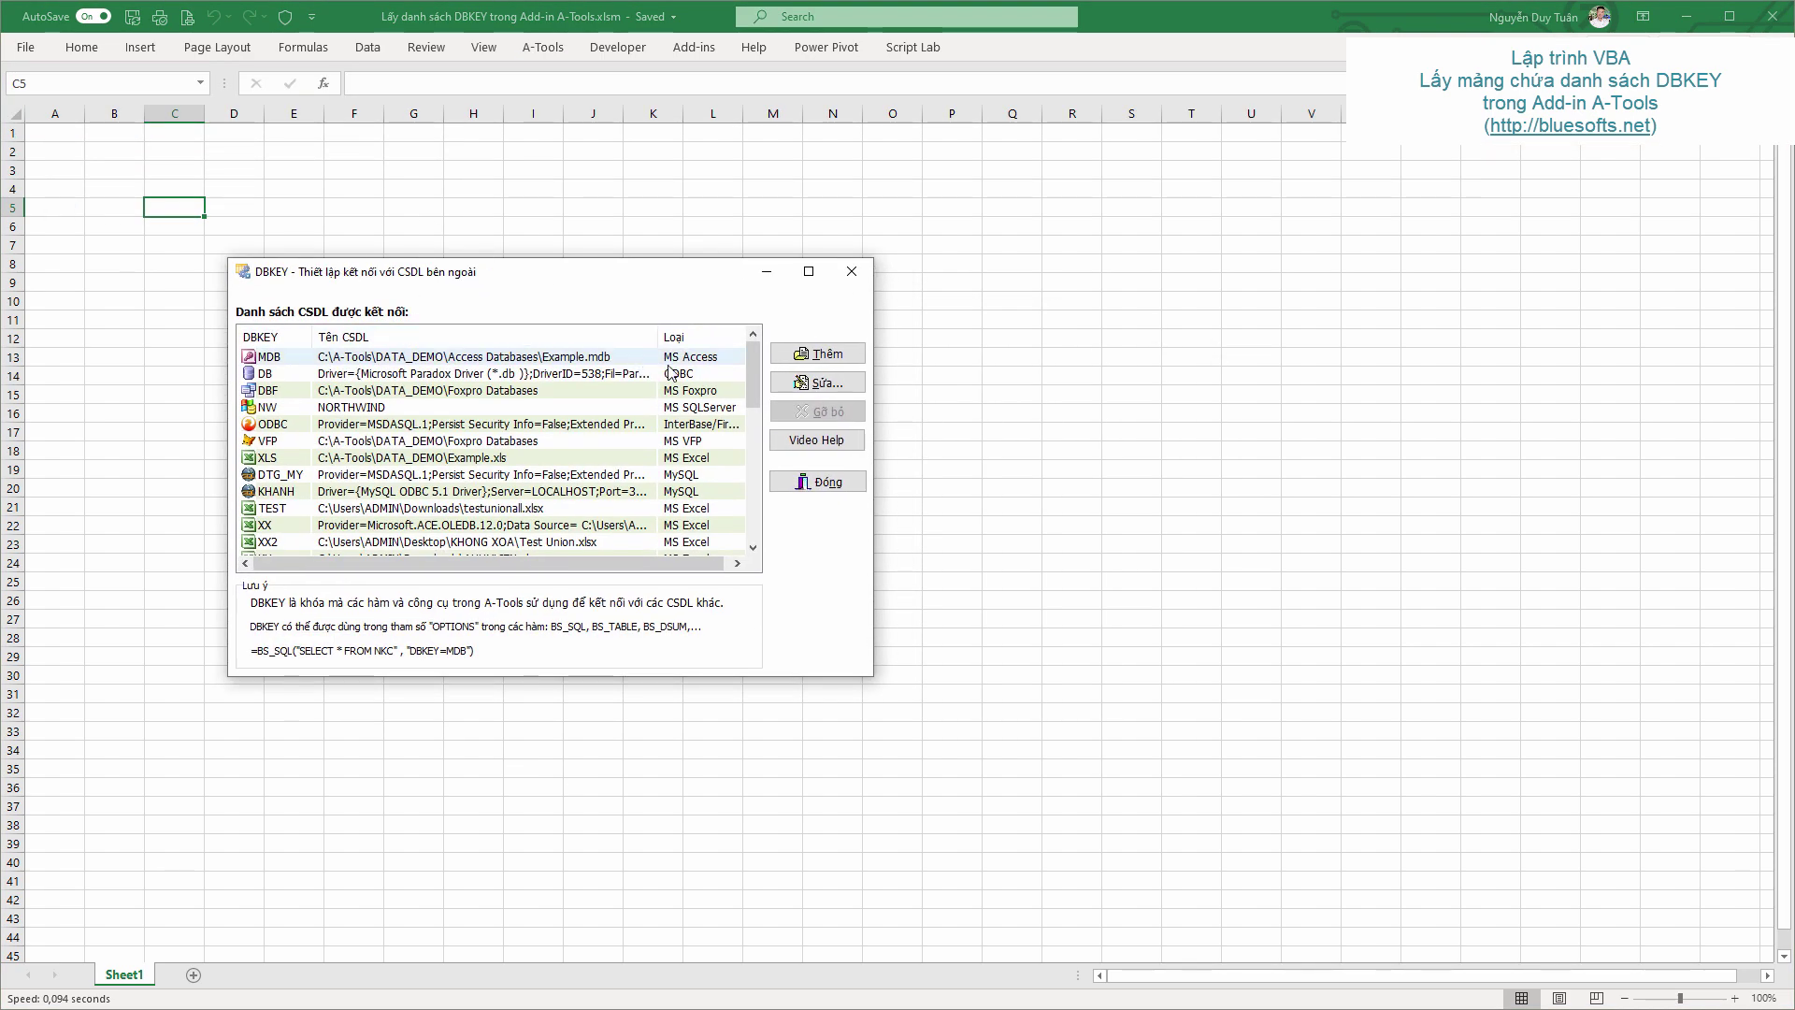
pyautogui.moveTo(755, 370); pyautogui.dragTo(722, 547)
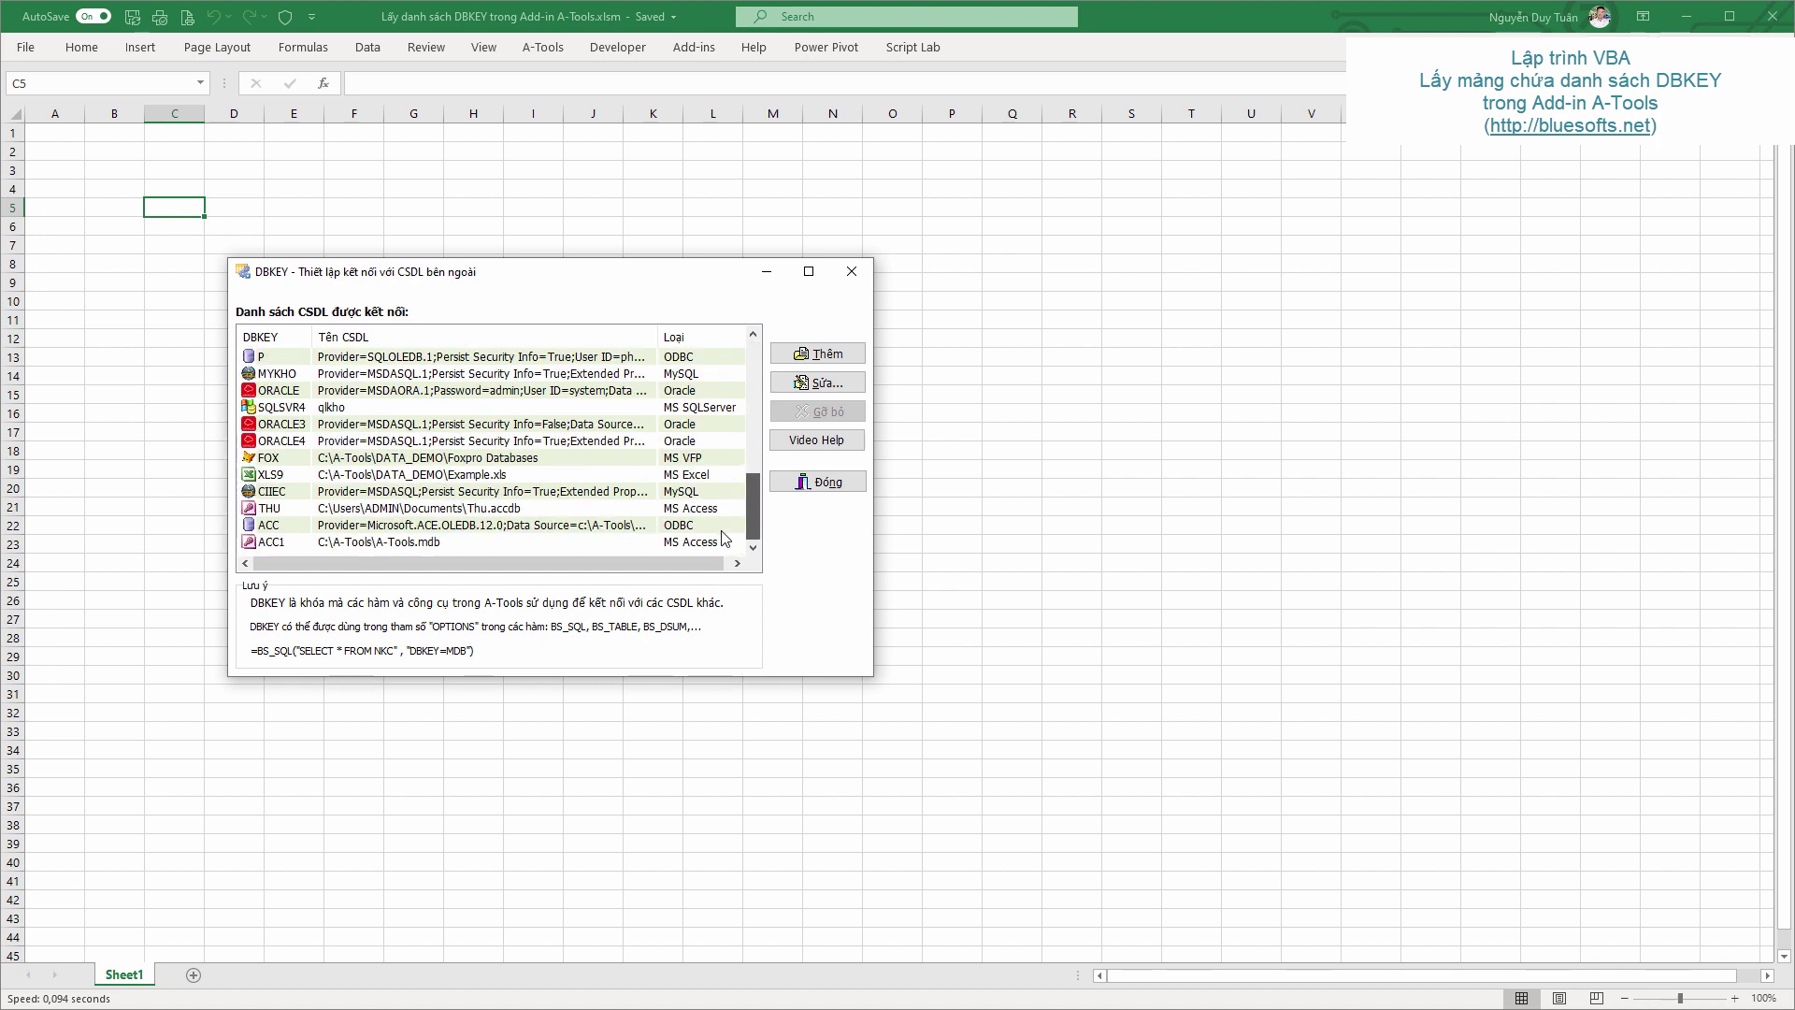
pyautogui.scroll(2, 730, 515)
pyautogui.scroll(3, 731, 514)
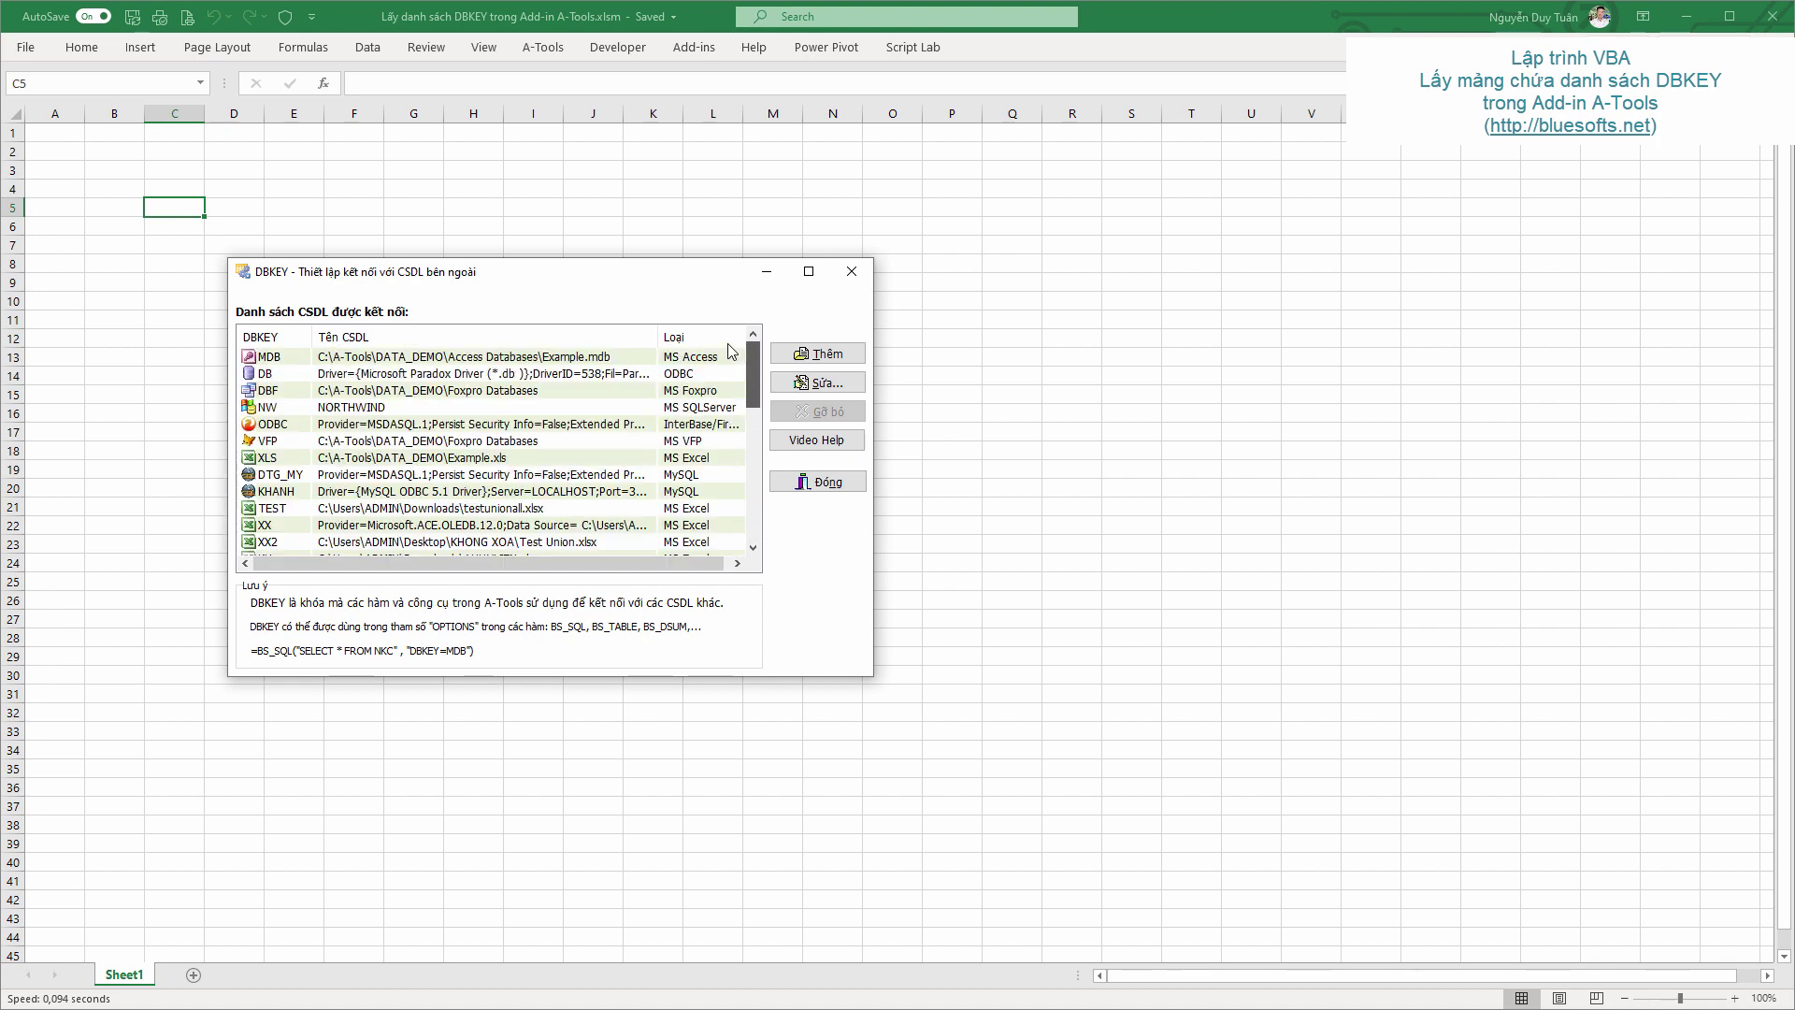
pyautogui.click(857, 272)
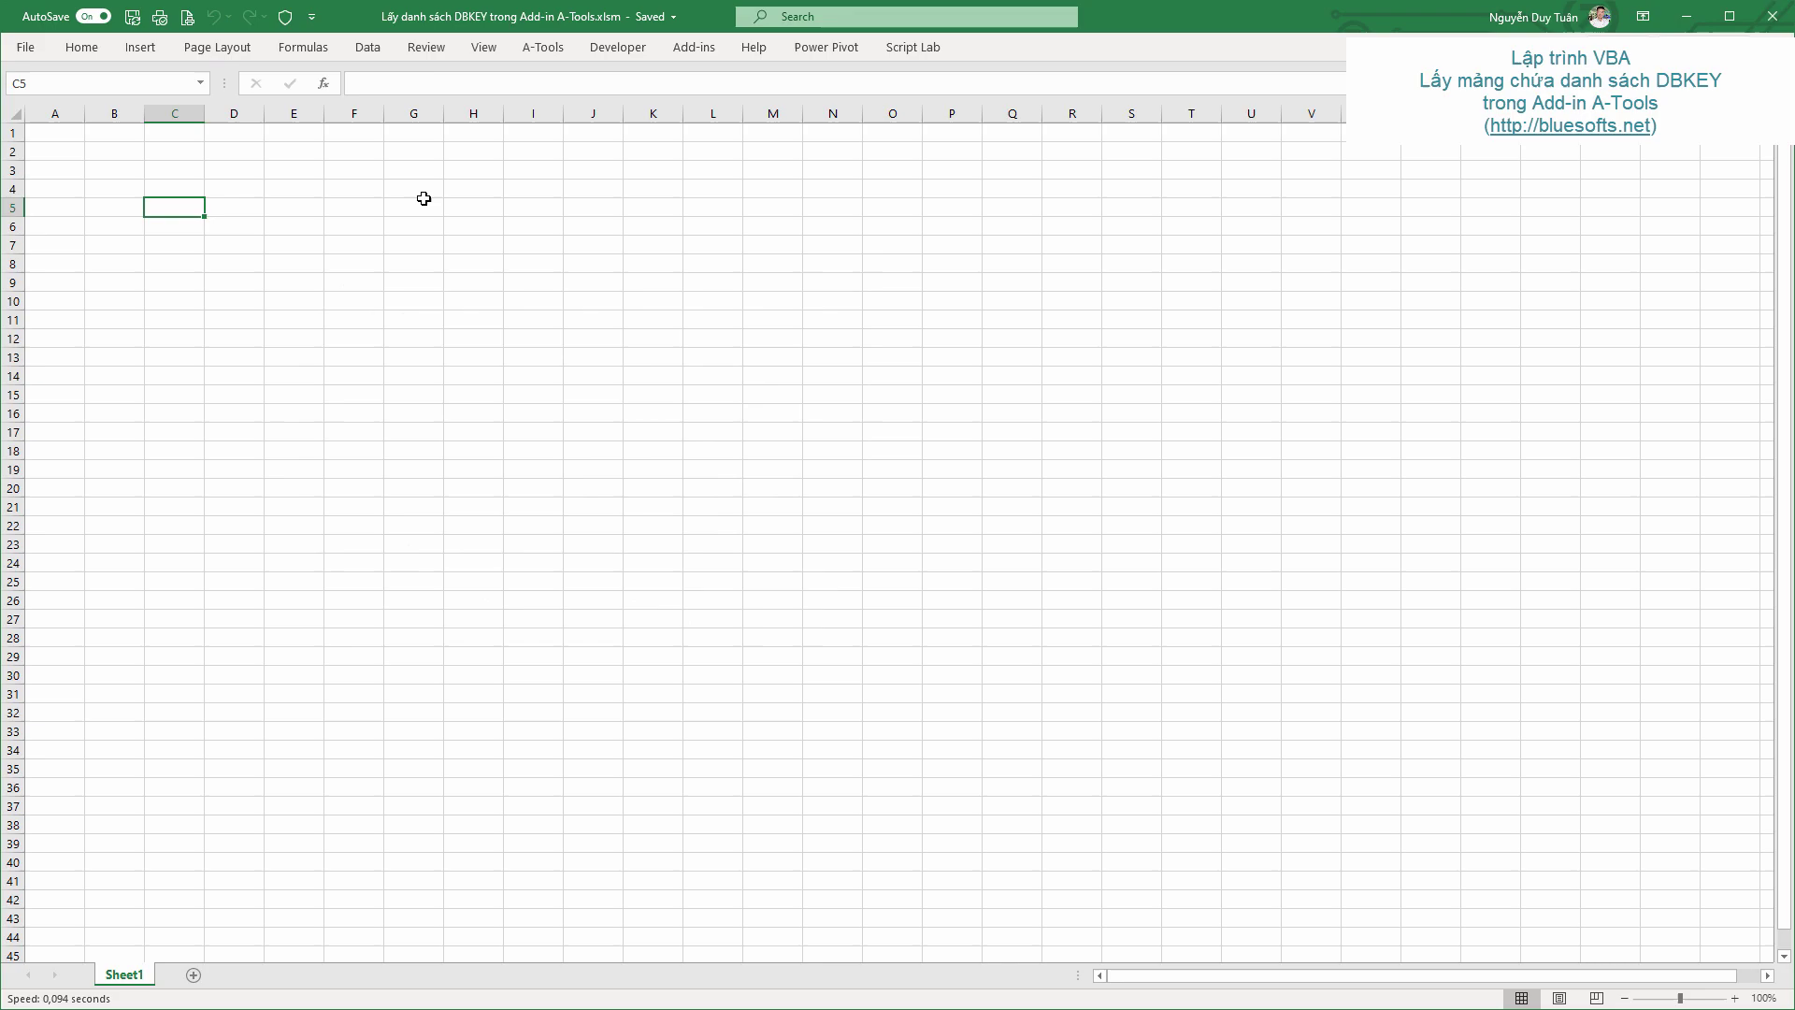
pyautogui.click(138, 156)
# Step: In the VBA editor, tick the Add-in A-Tools library under Tools > References
pyautogui.hotkey('alt', 'F11')
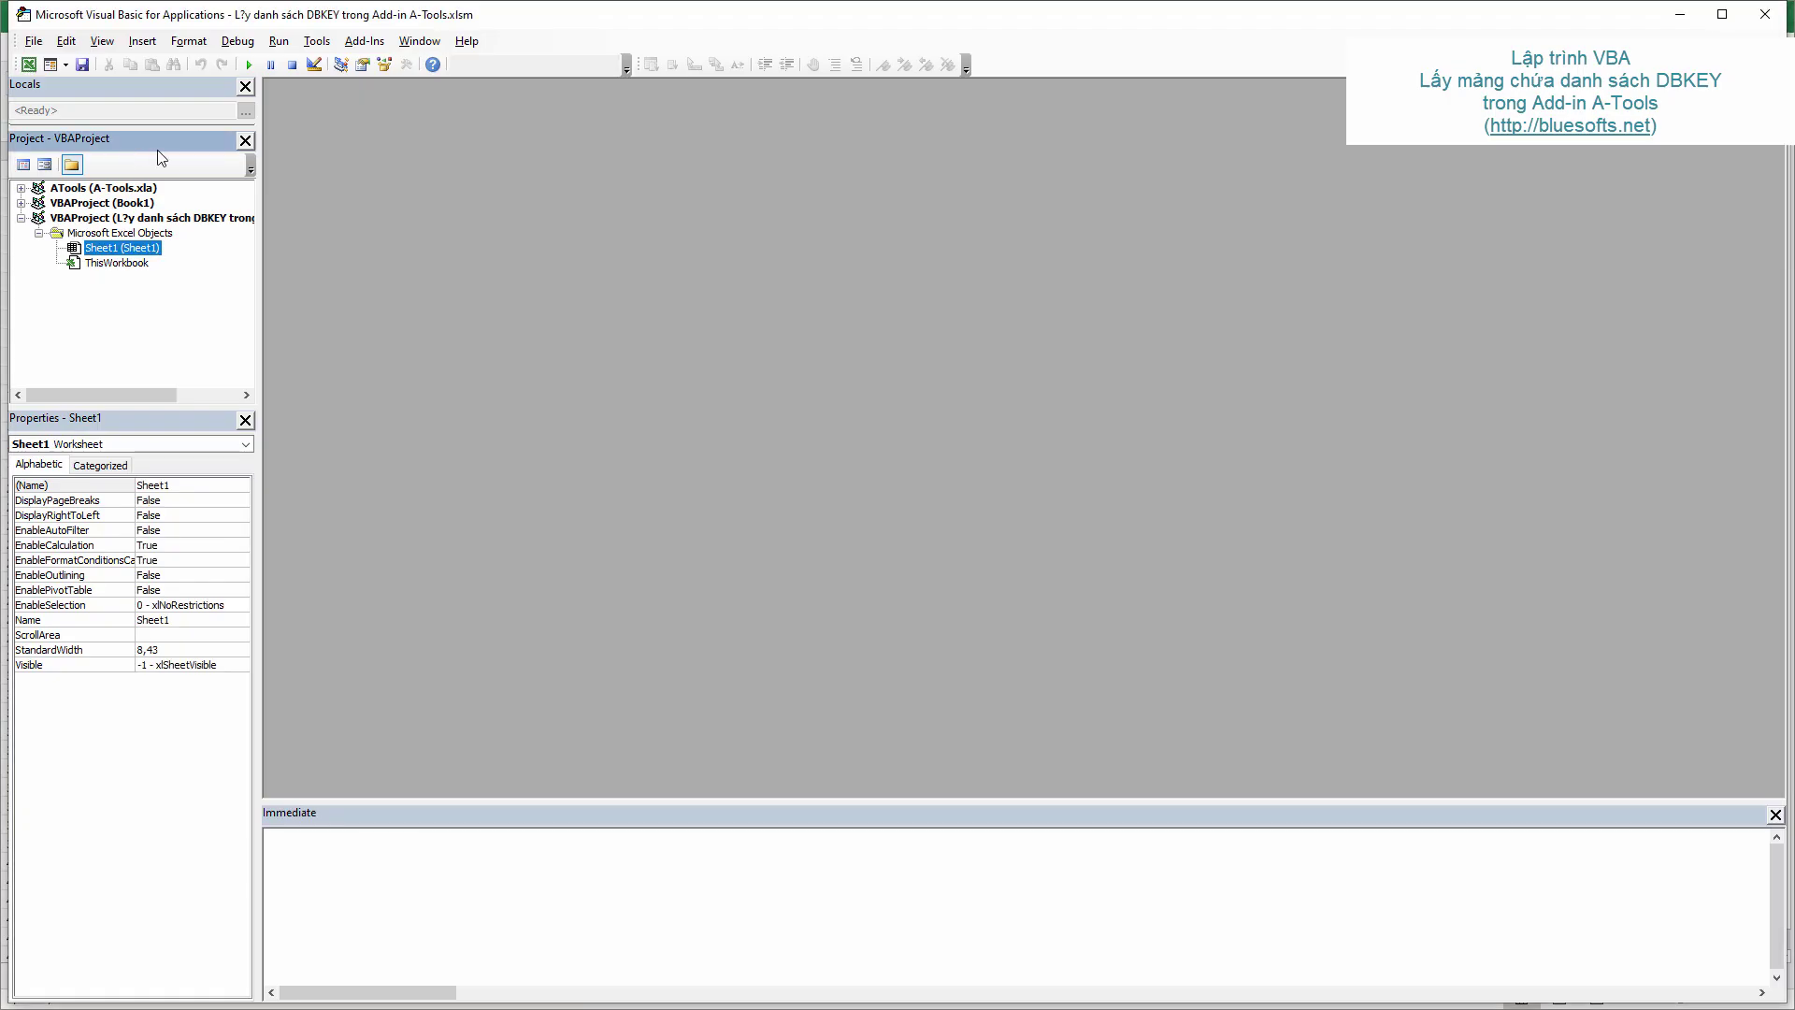
pyautogui.click(317, 41)
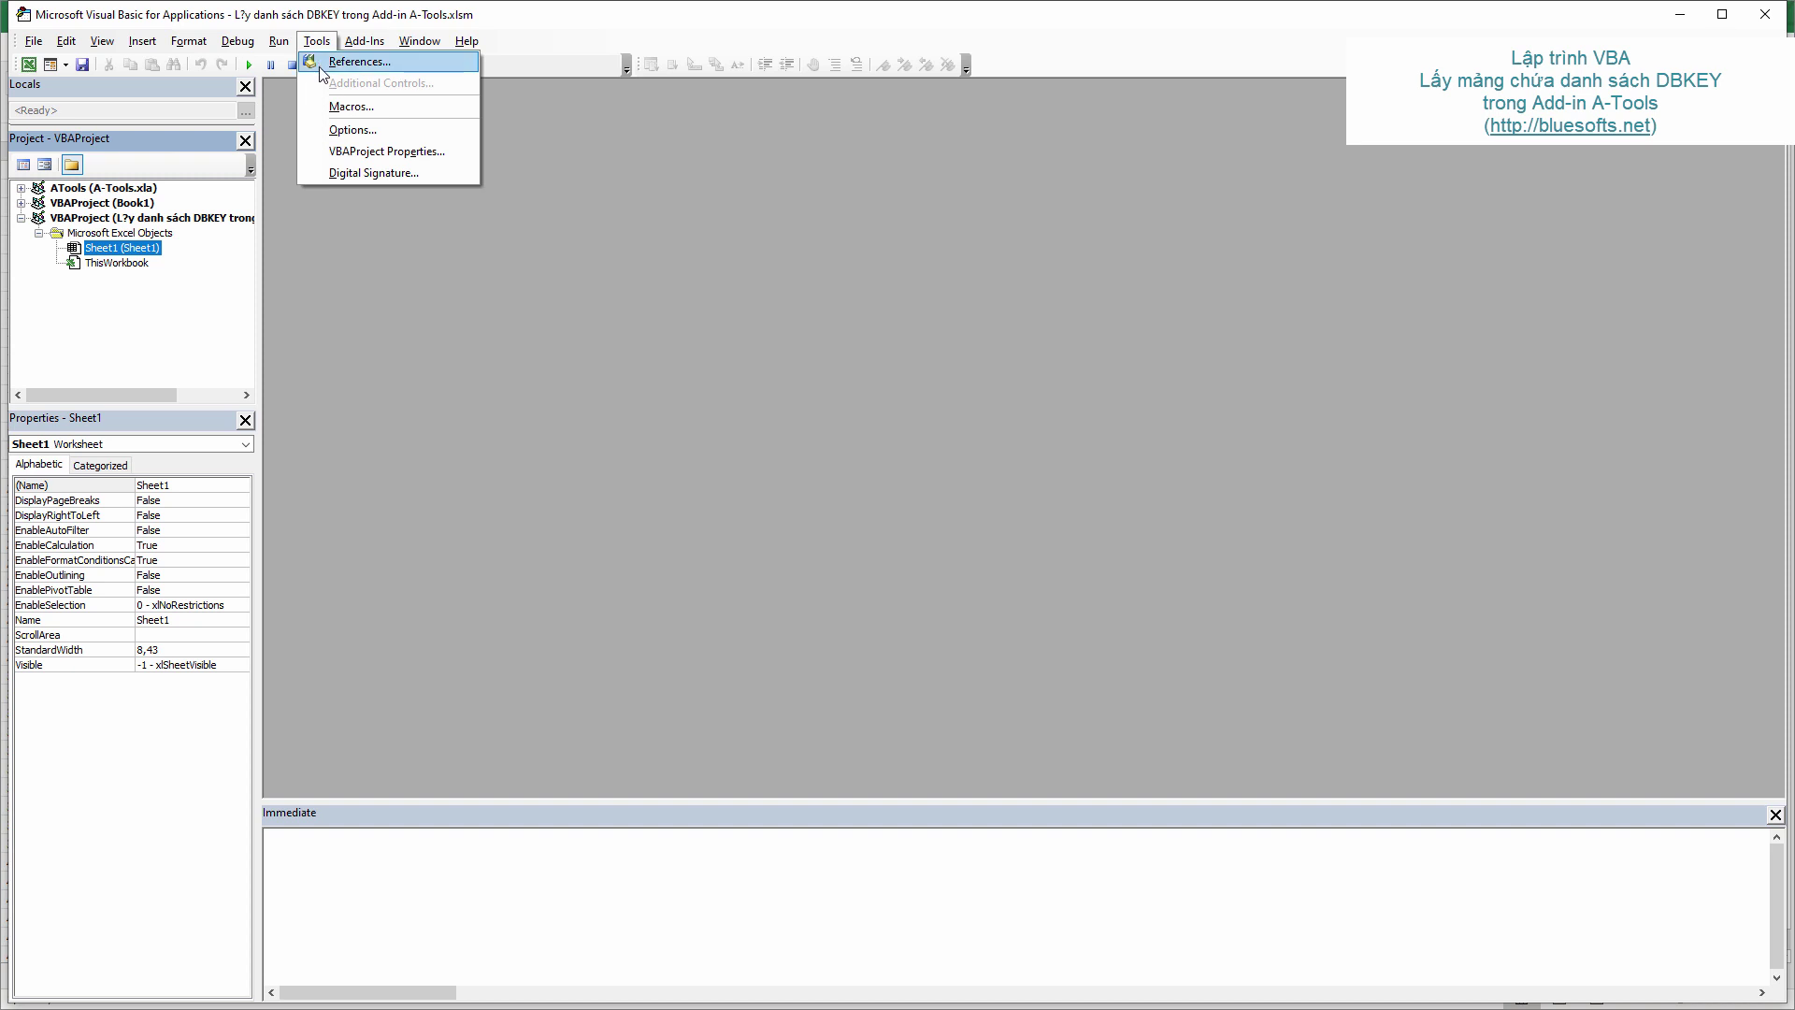
pyautogui.click(320, 64)
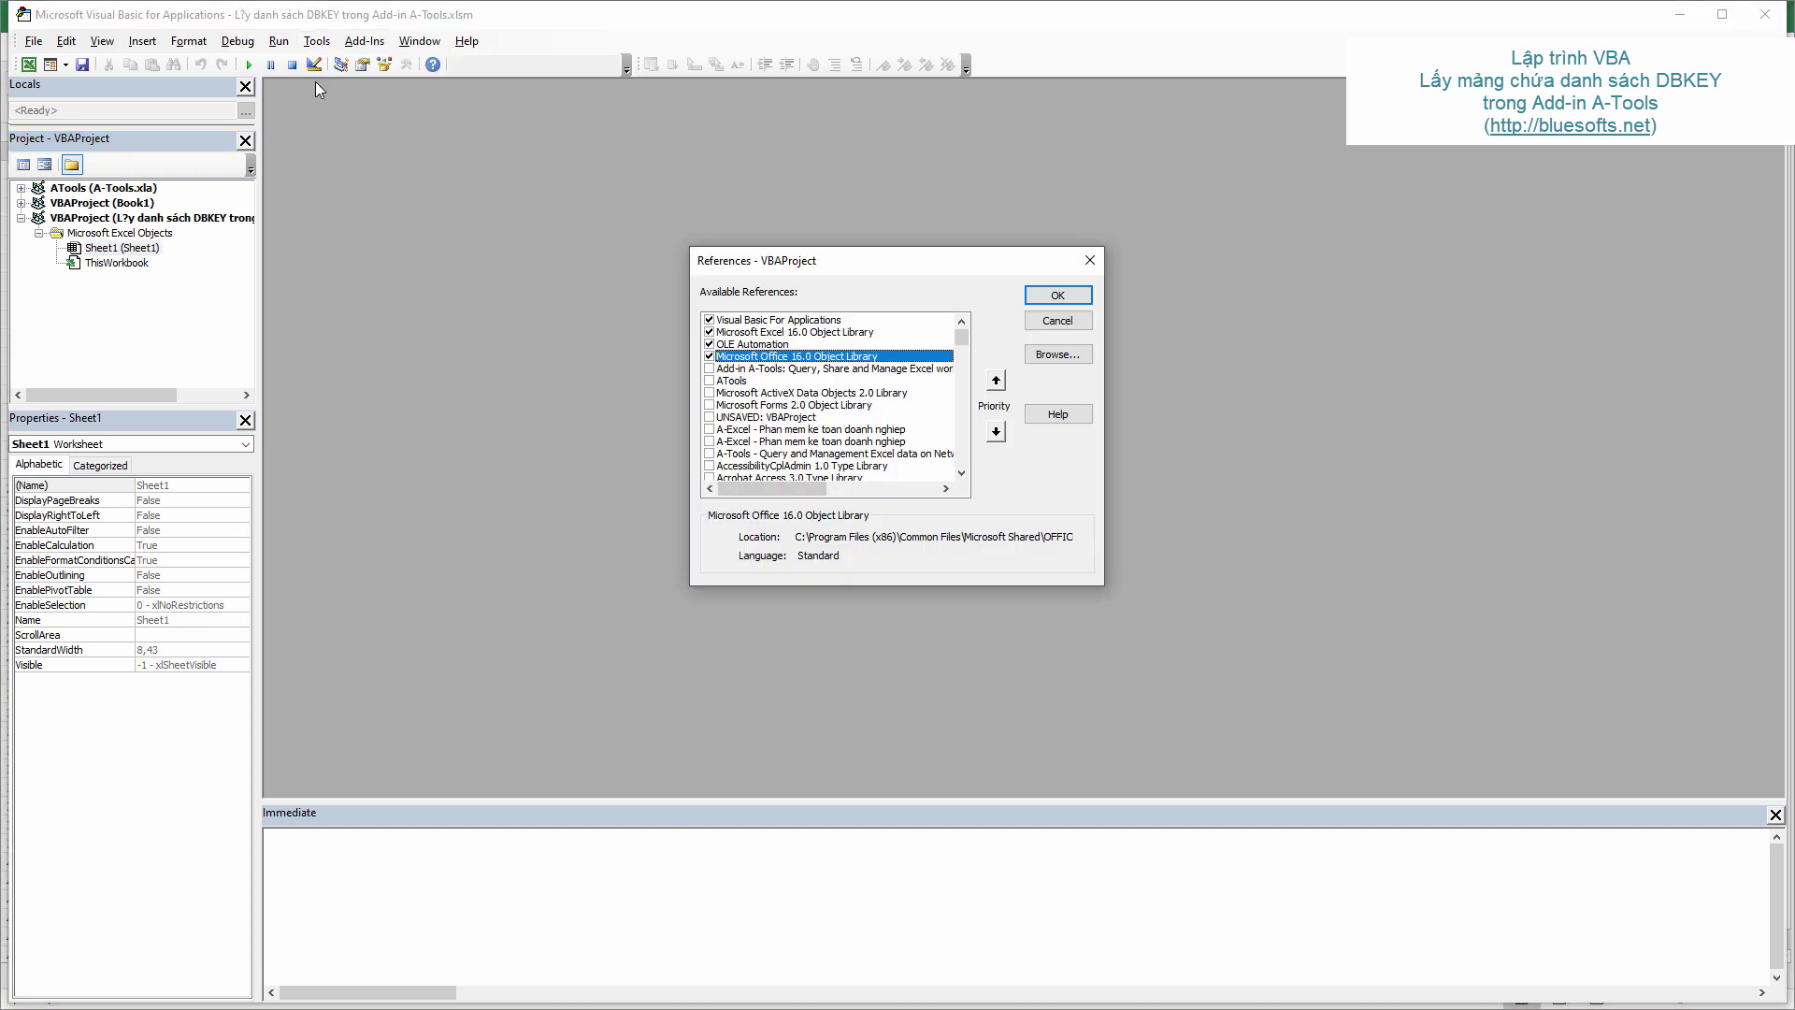
pyautogui.click(709, 369)
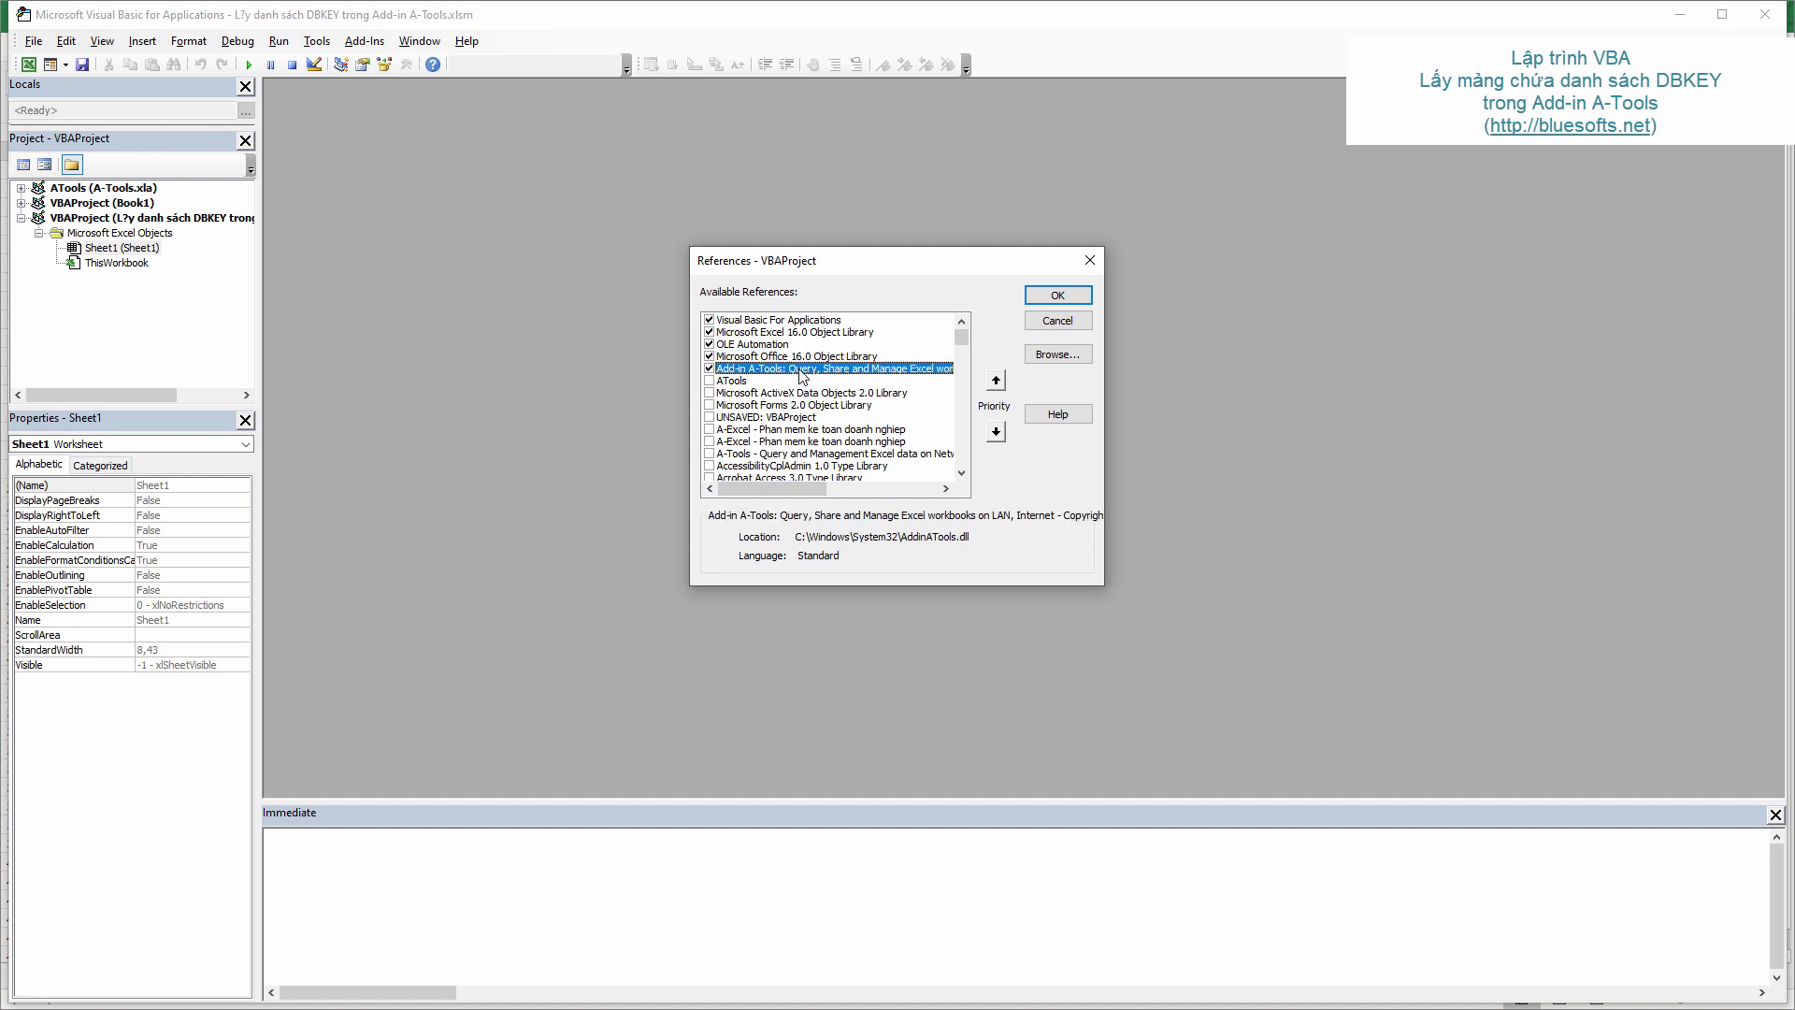
pyautogui.click(1054, 297)
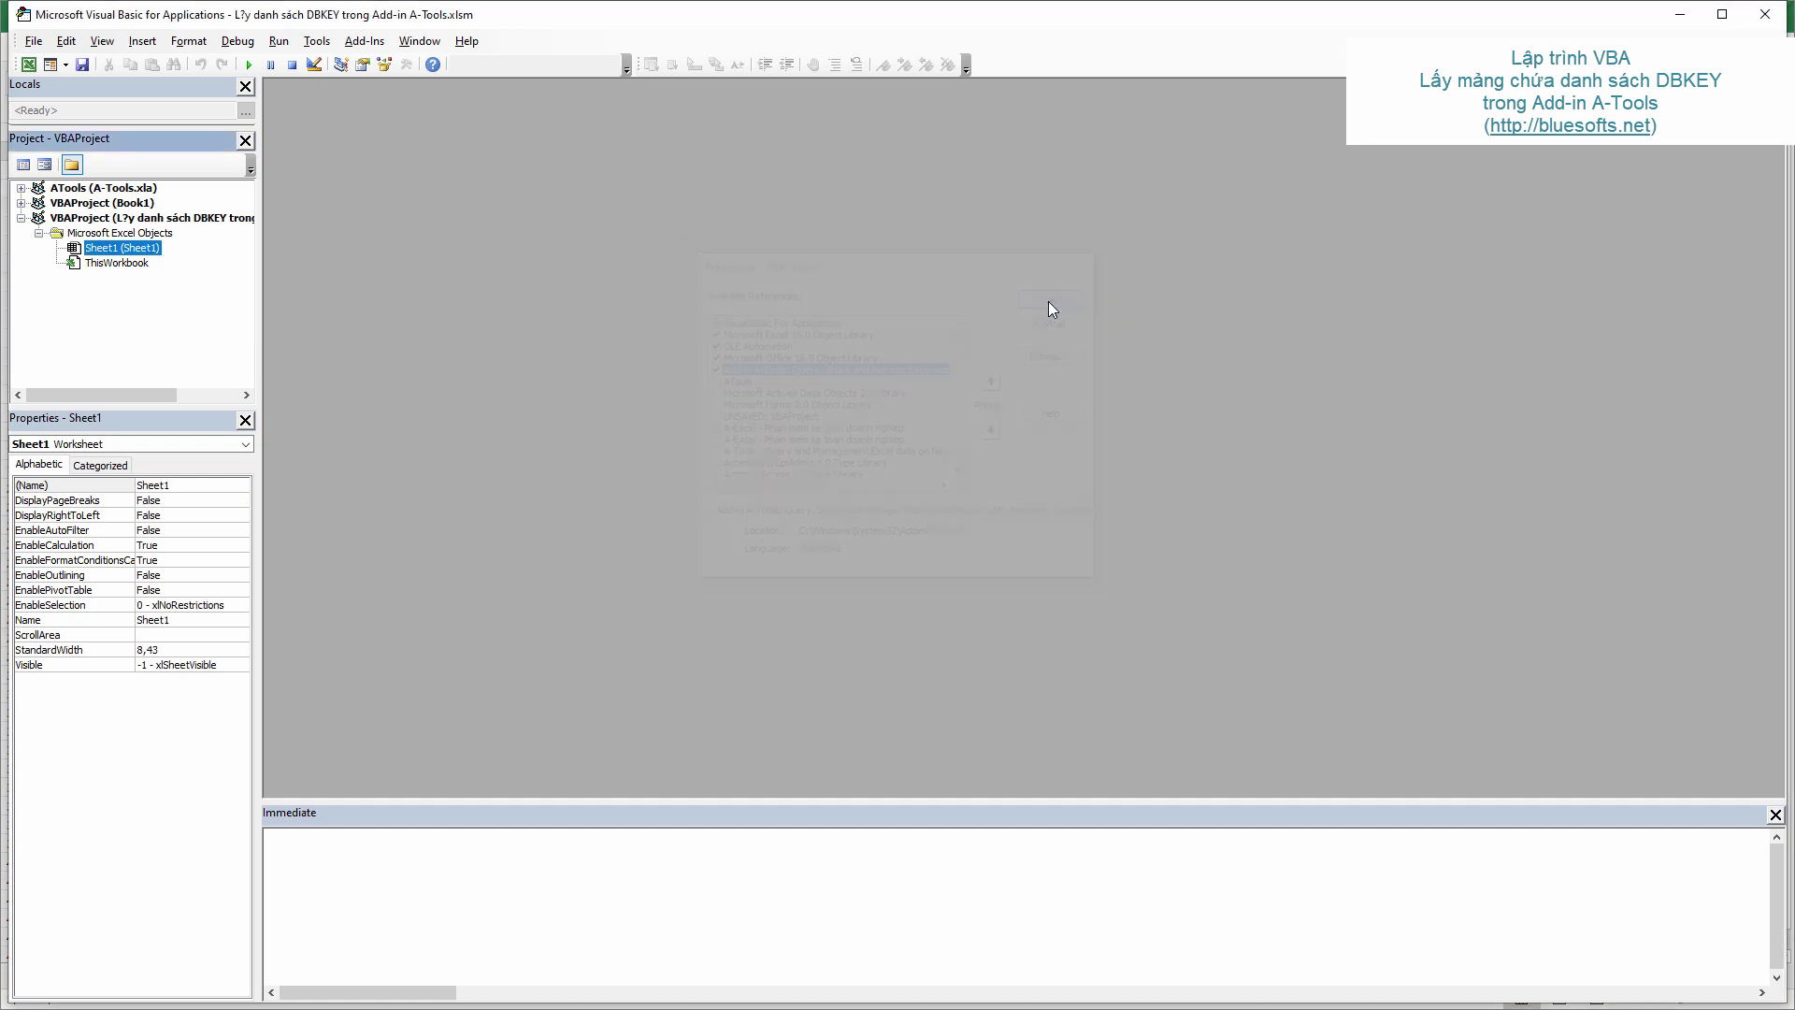
# Step: Insert a new module and create the Function GetDbkeyArray block
pyautogui.click(142, 41)
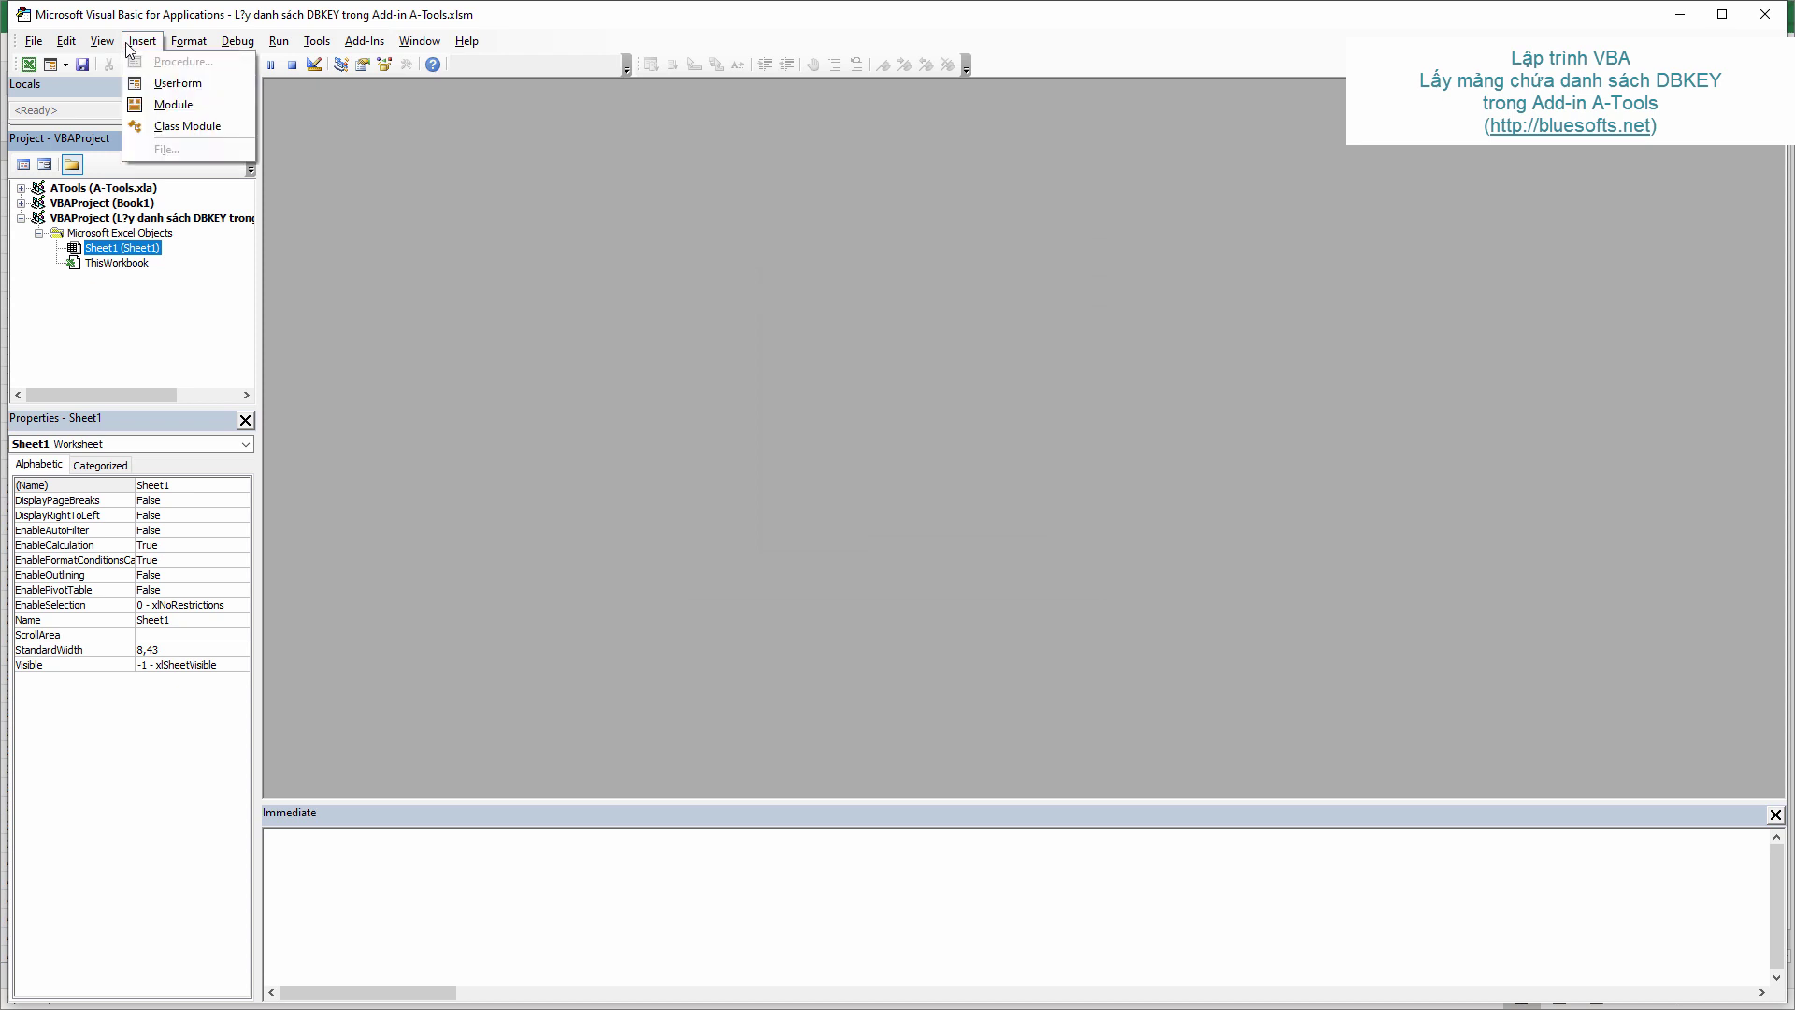
pyautogui.click(154, 105)
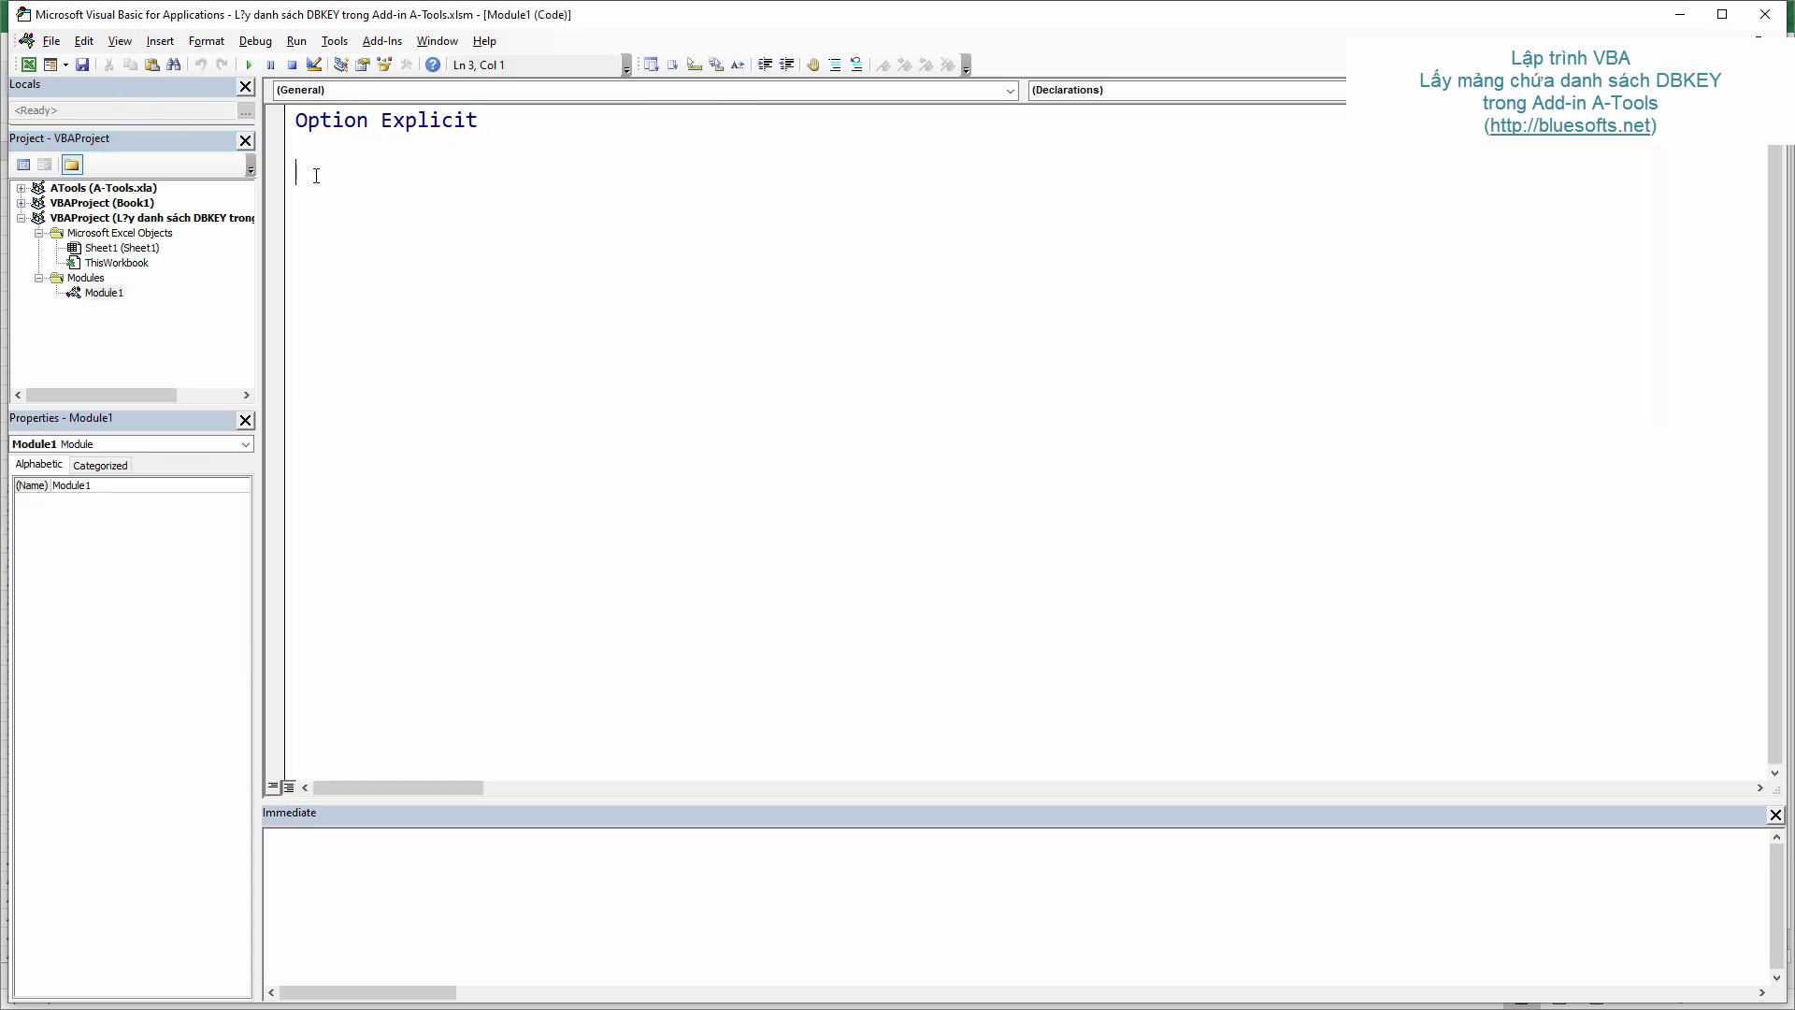
pyautogui.write('Sub ')
pyautogui.write('Get')
pyautogui.write('Dbkey')
pyautogui.write('Arra')
pyautogui.write('y')
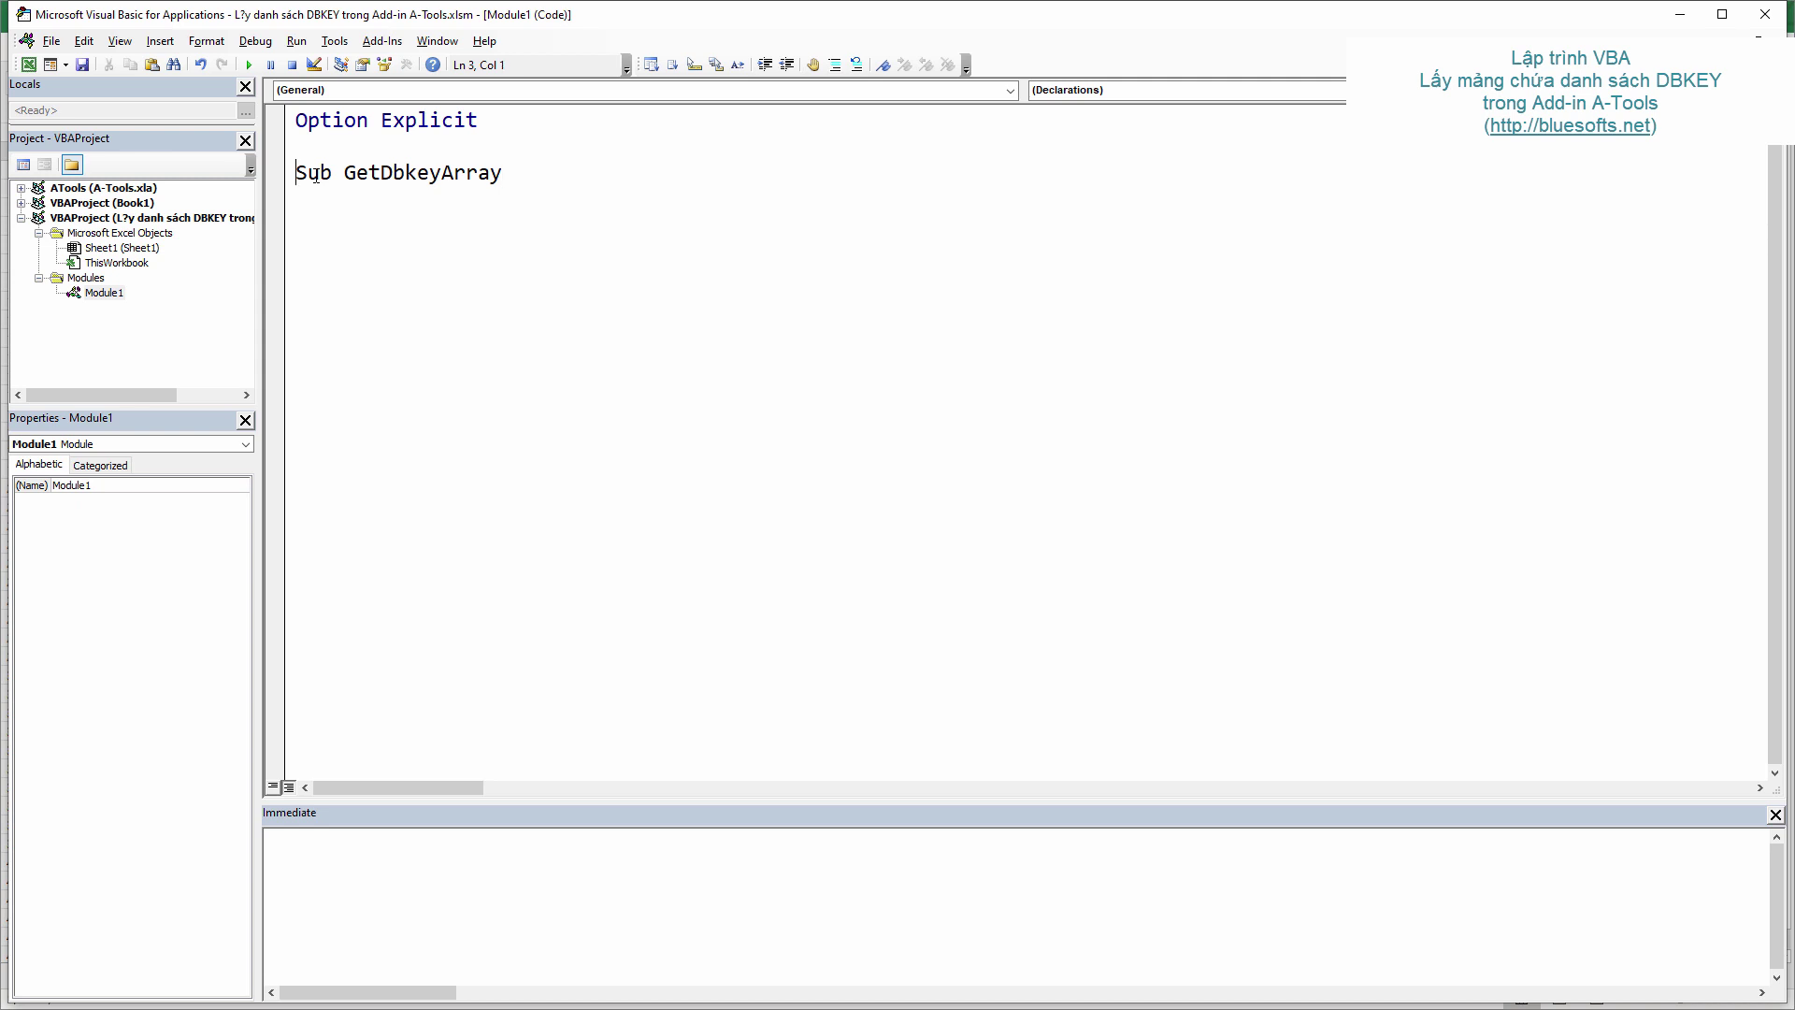
pyautogui.doubleClick(316, 177)
pyautogui.write('function')
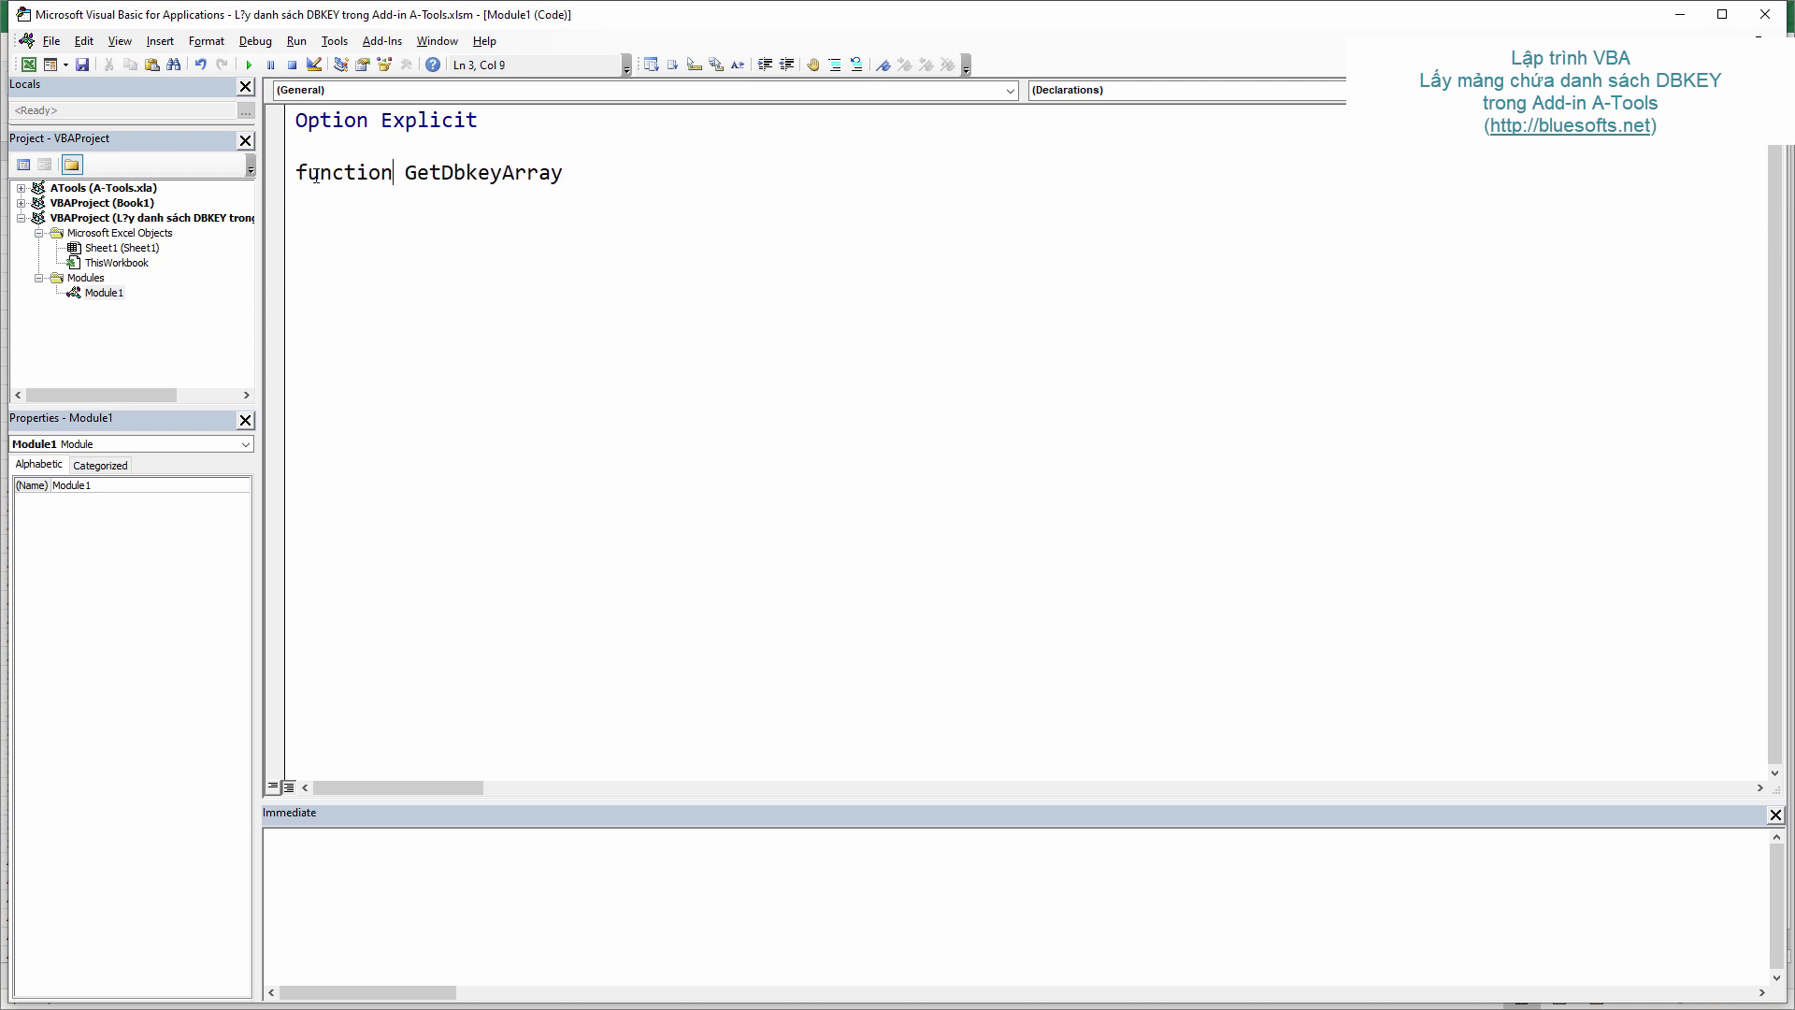
pyautogui.press('Return')
# Step: Inside the function, declare Dim dbkey As BSDBkey
pyautogui.press('Tab')
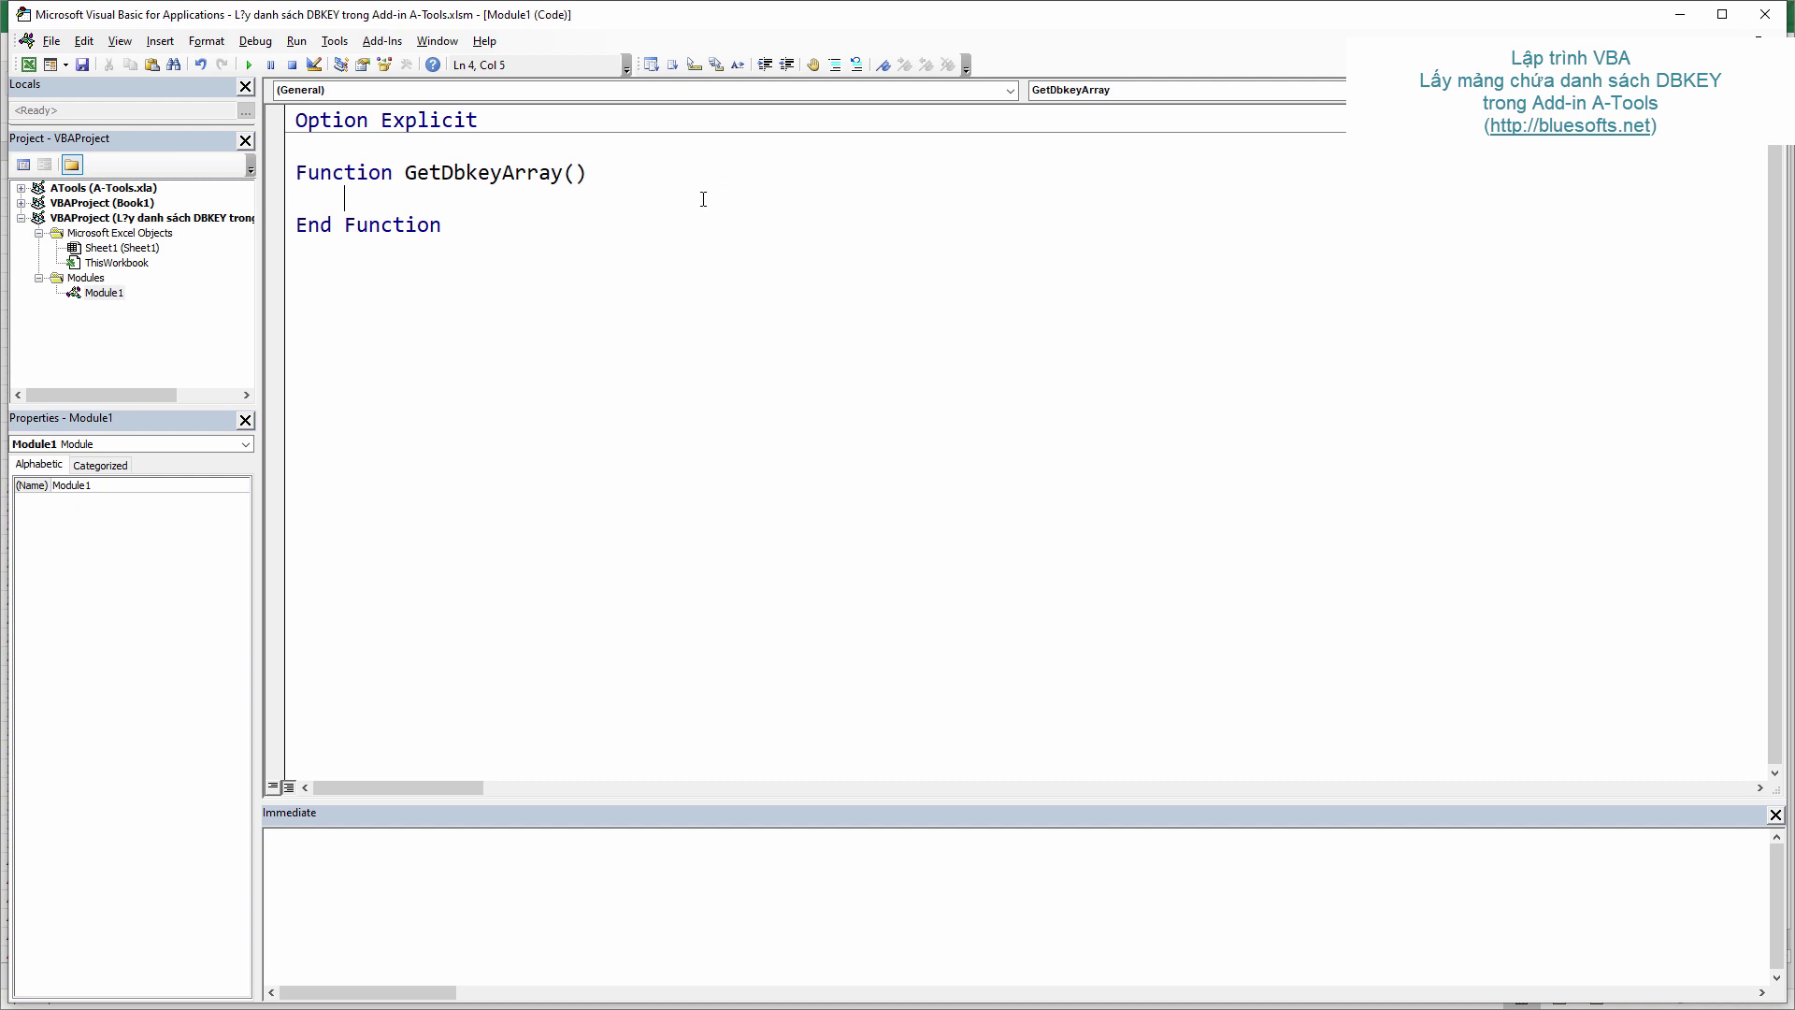
pyautogui.write('Dim')
pyautogui.press('BackSpace')
pyautogui.press('BackSpace')
pyautogui.press('BackSpace')
pyautogui.press('BackSpace')
pyautogui.write('Dim ')
pyautogui.write('dbk')
pyautogui.write('ey á')
pyautogui.write('s ')
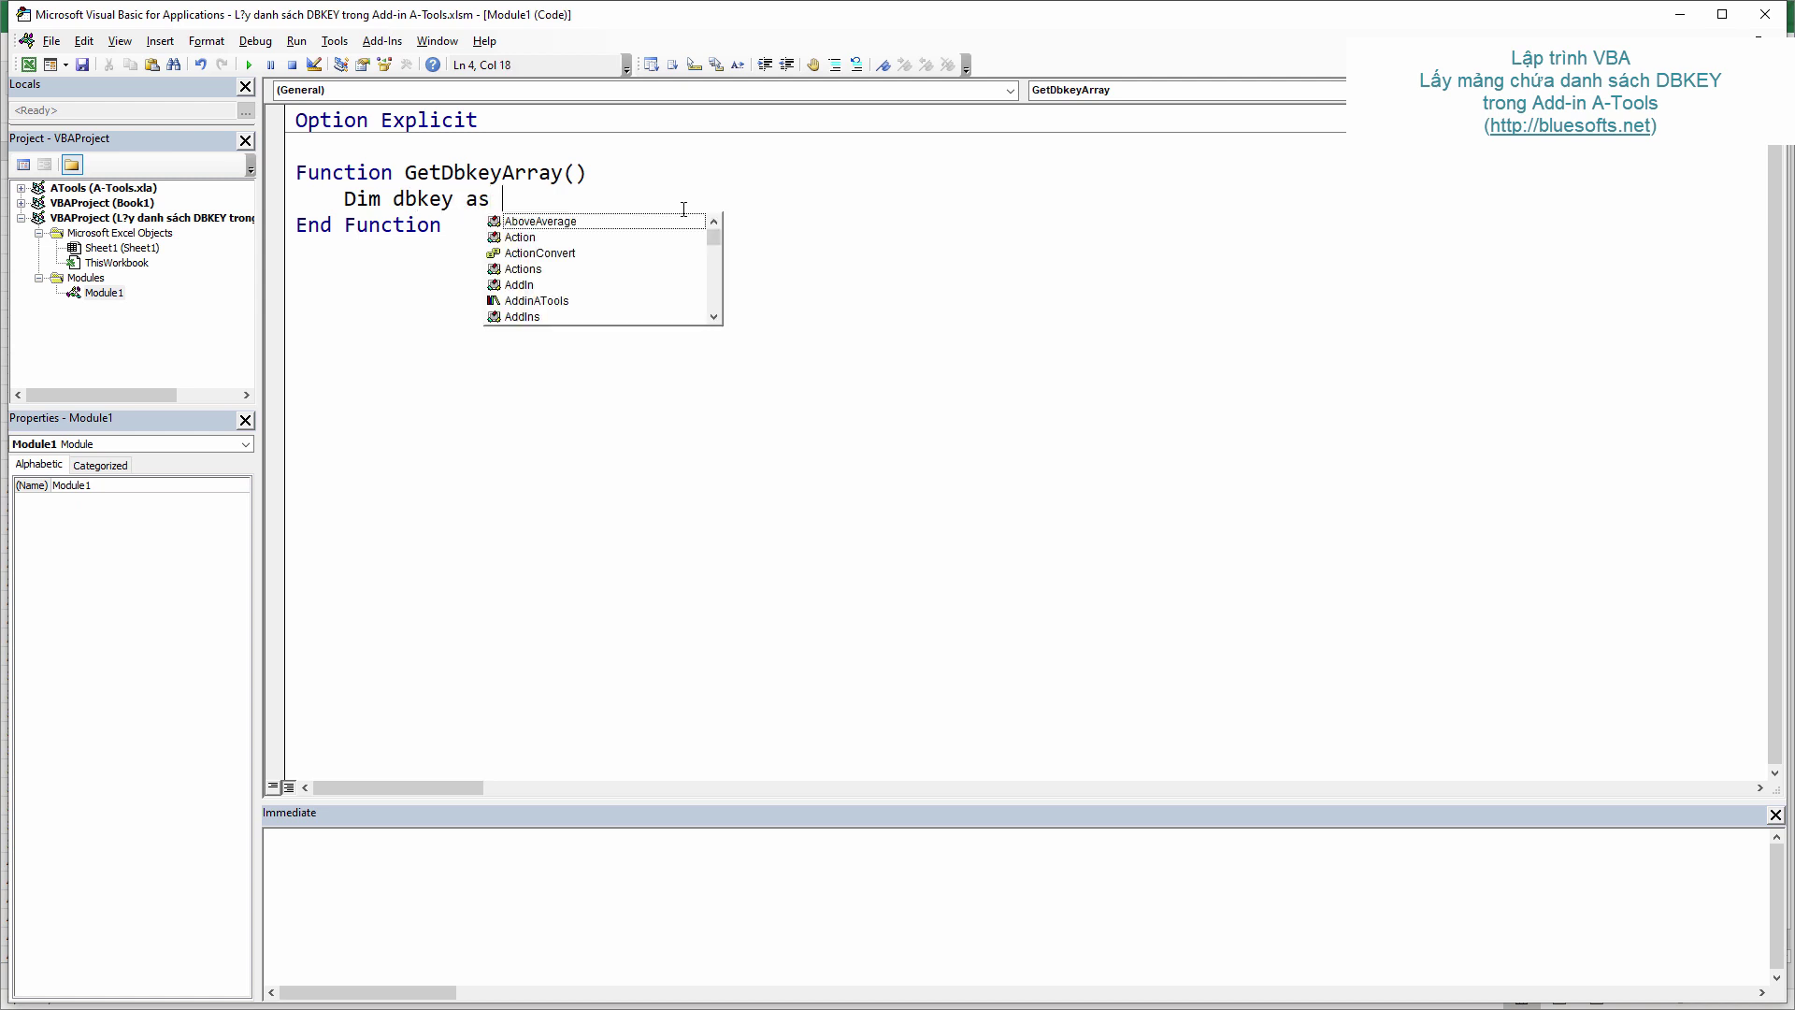
pyautogui.write('bsdb')
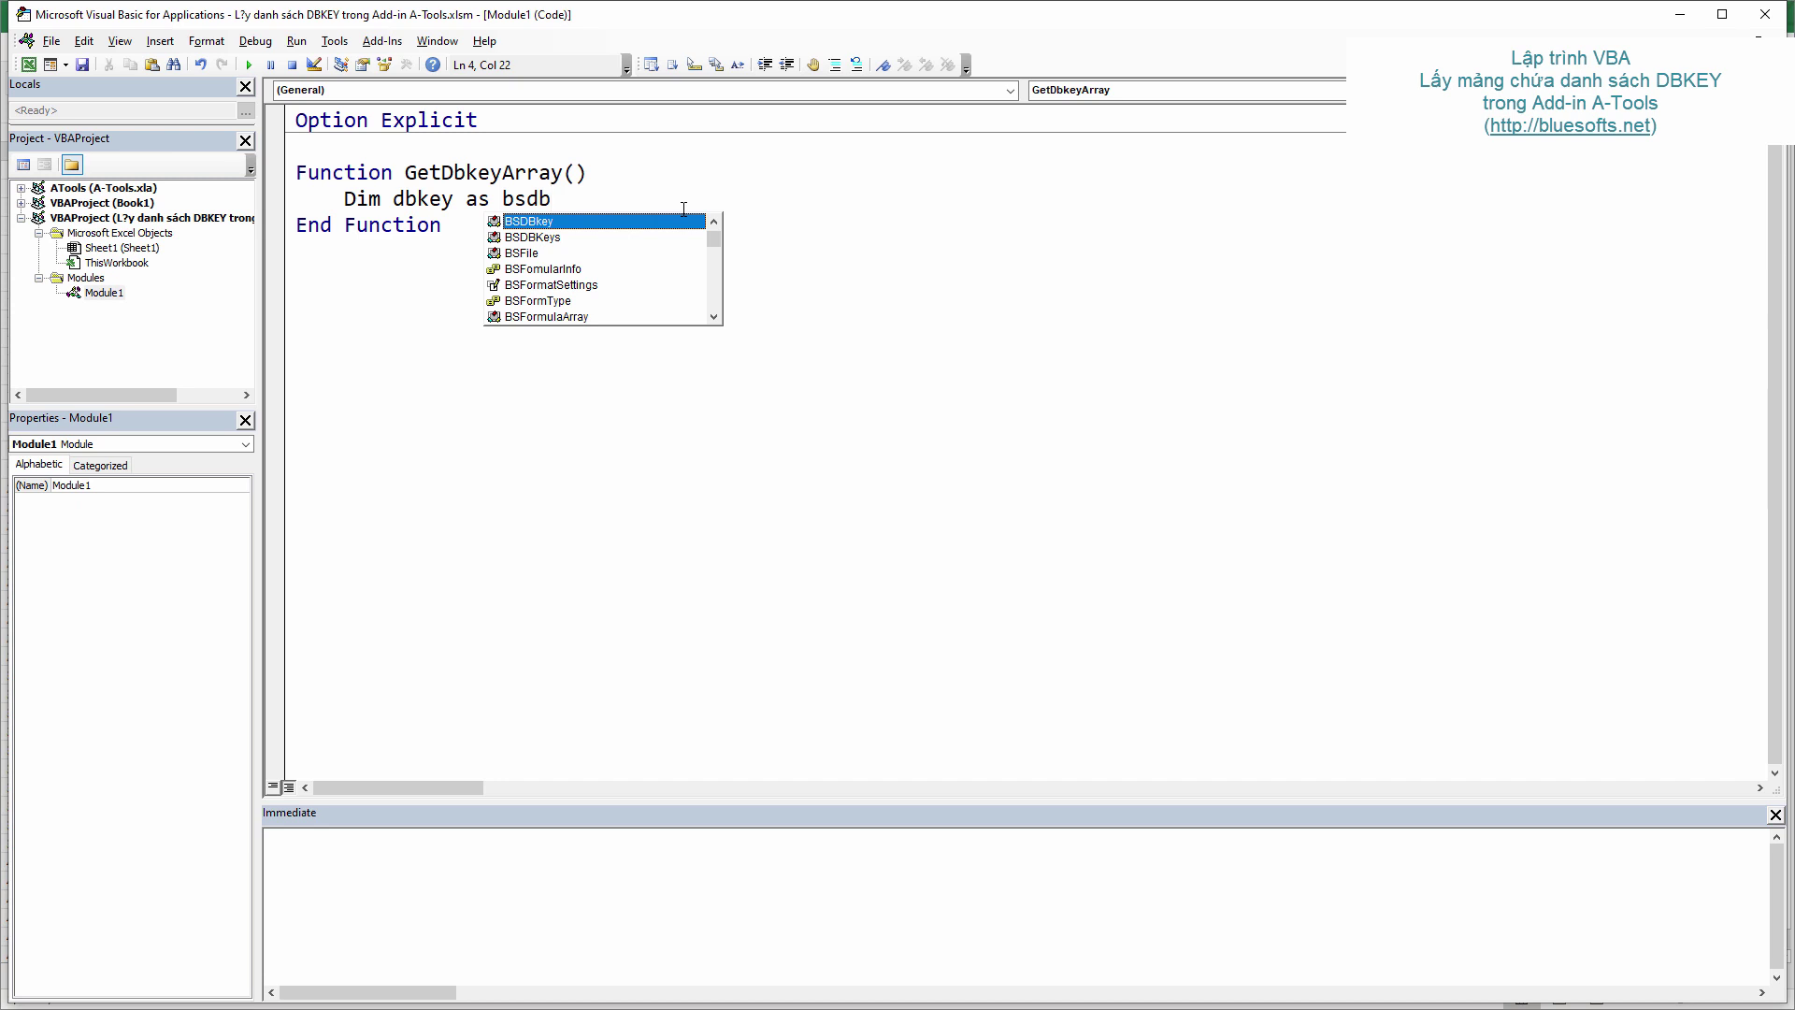
pyautogui.press('Tab')
pyautogui.press('Return')
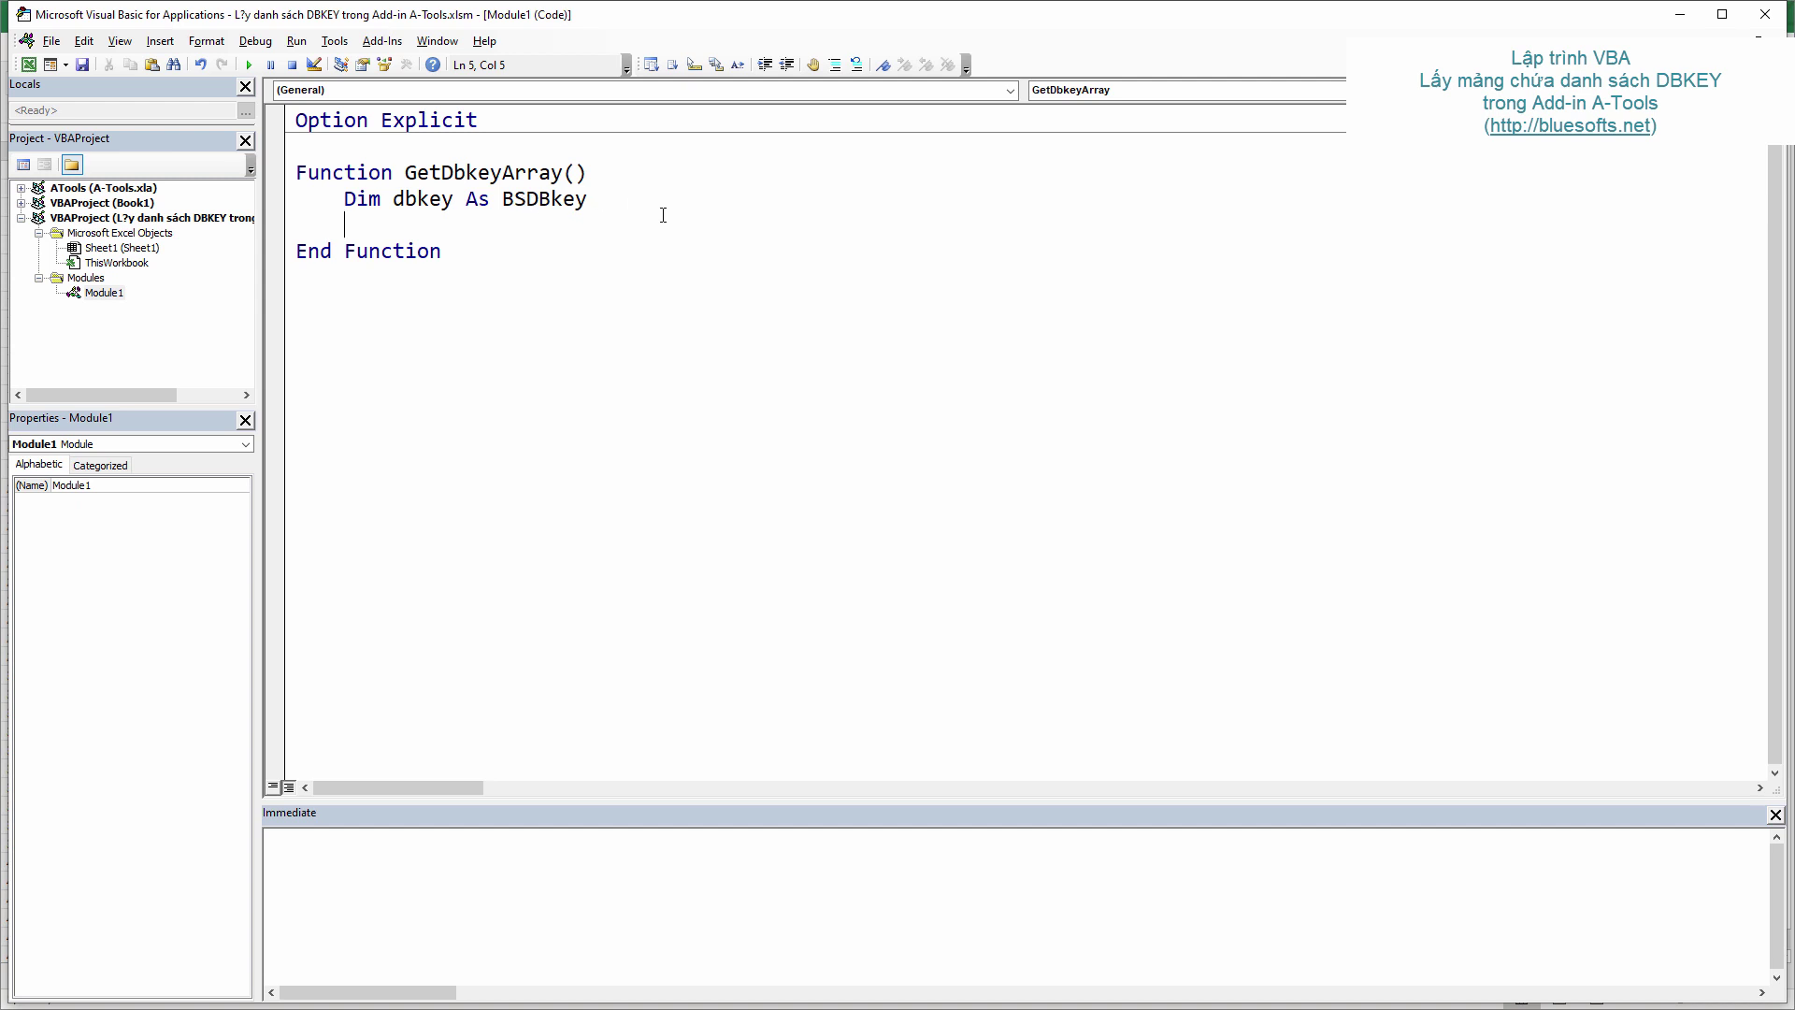
# Step: Declare Dim Dbkeys As New BSDBKeys
pyautogui.write('Dim ')
pyautogui.write('Db')
pyautogui.write('keys as')
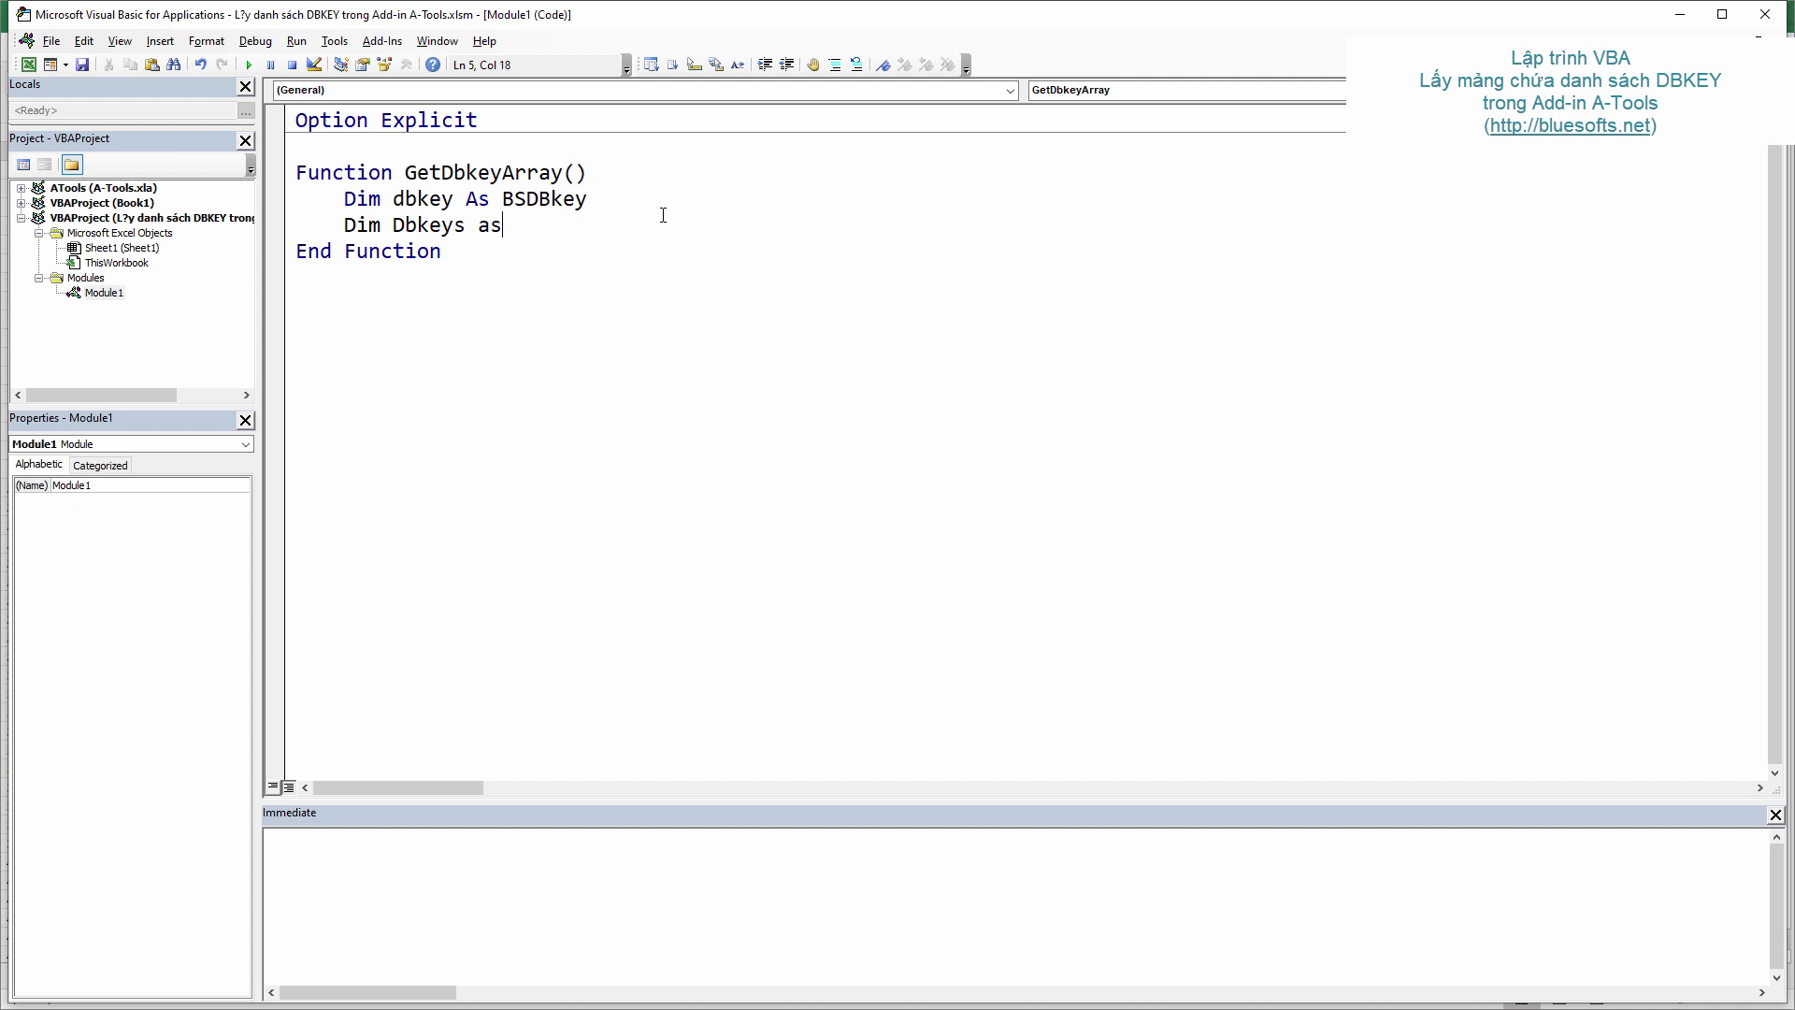
pyautogui.write(' bs')
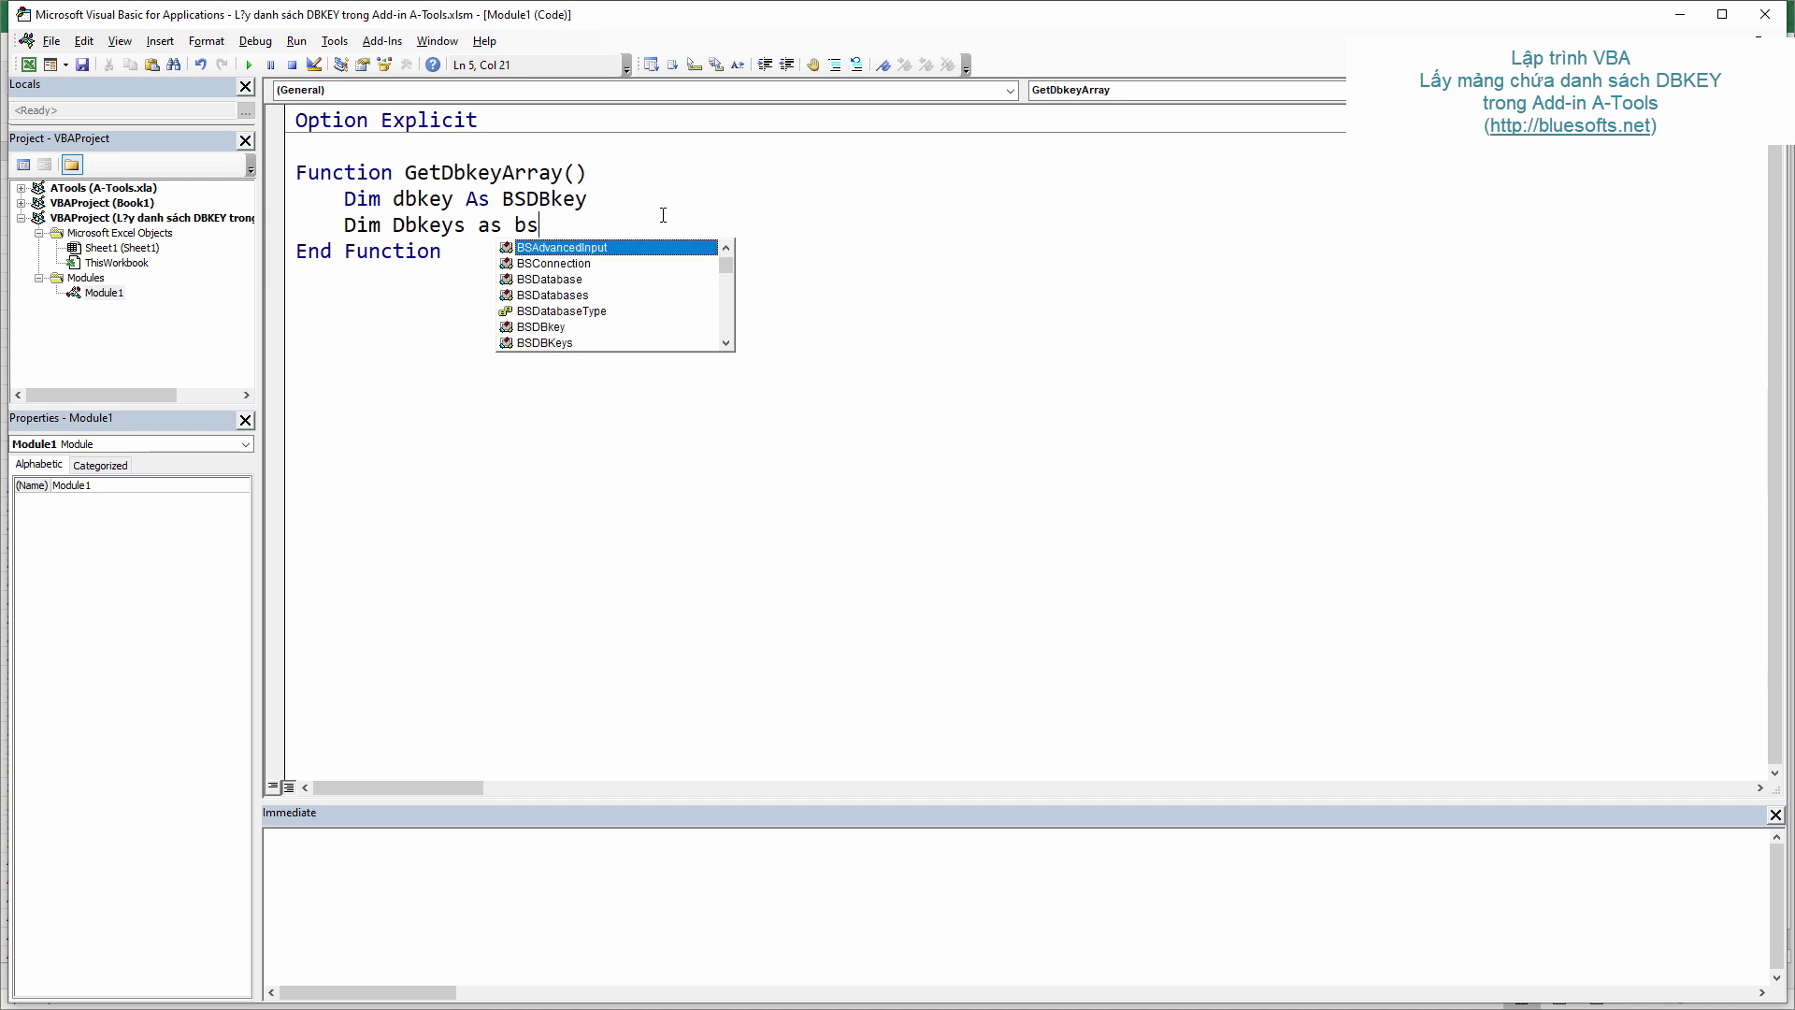
pyautogui.write('de')
pyautogui.press('Down')
pyautogui.press('Down')
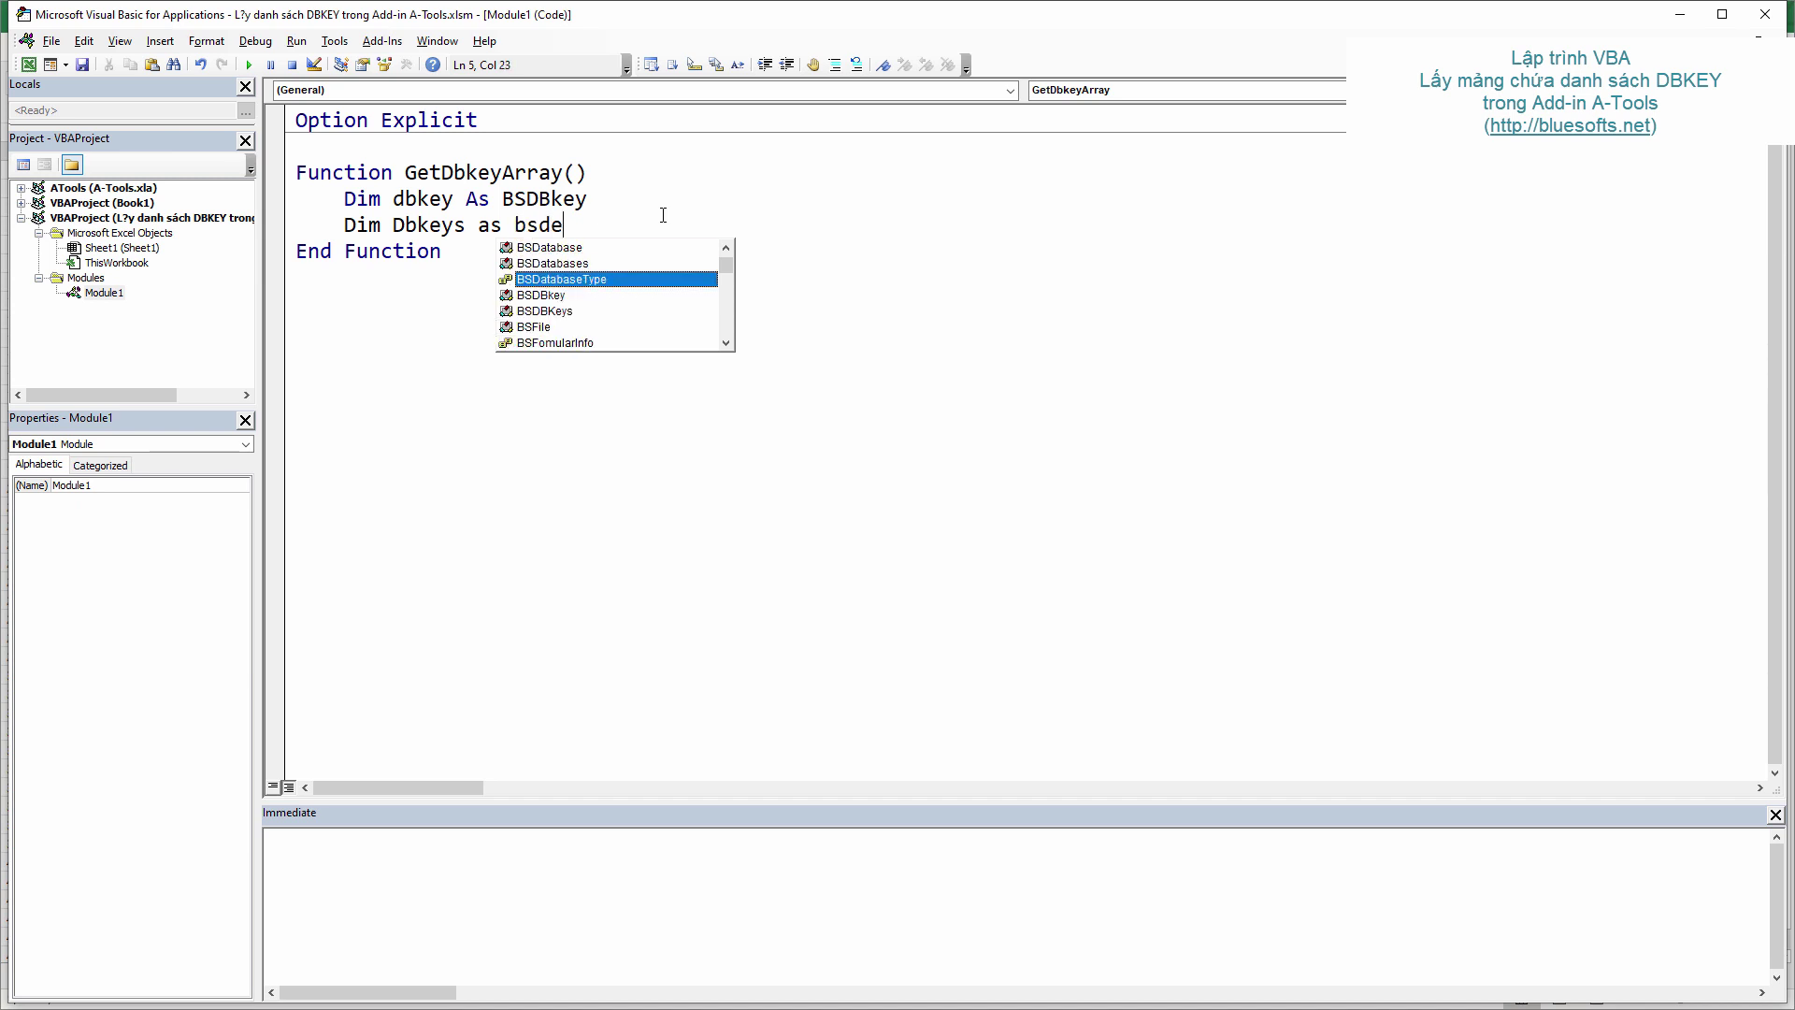
pyautogui.press('Down')
pyautogui.press('Down')
pyautogui.press('Tab')
pyautogui.hotkey('ctrl', 'Left')
pyautogui.hotkey('ctrl', 'Left')
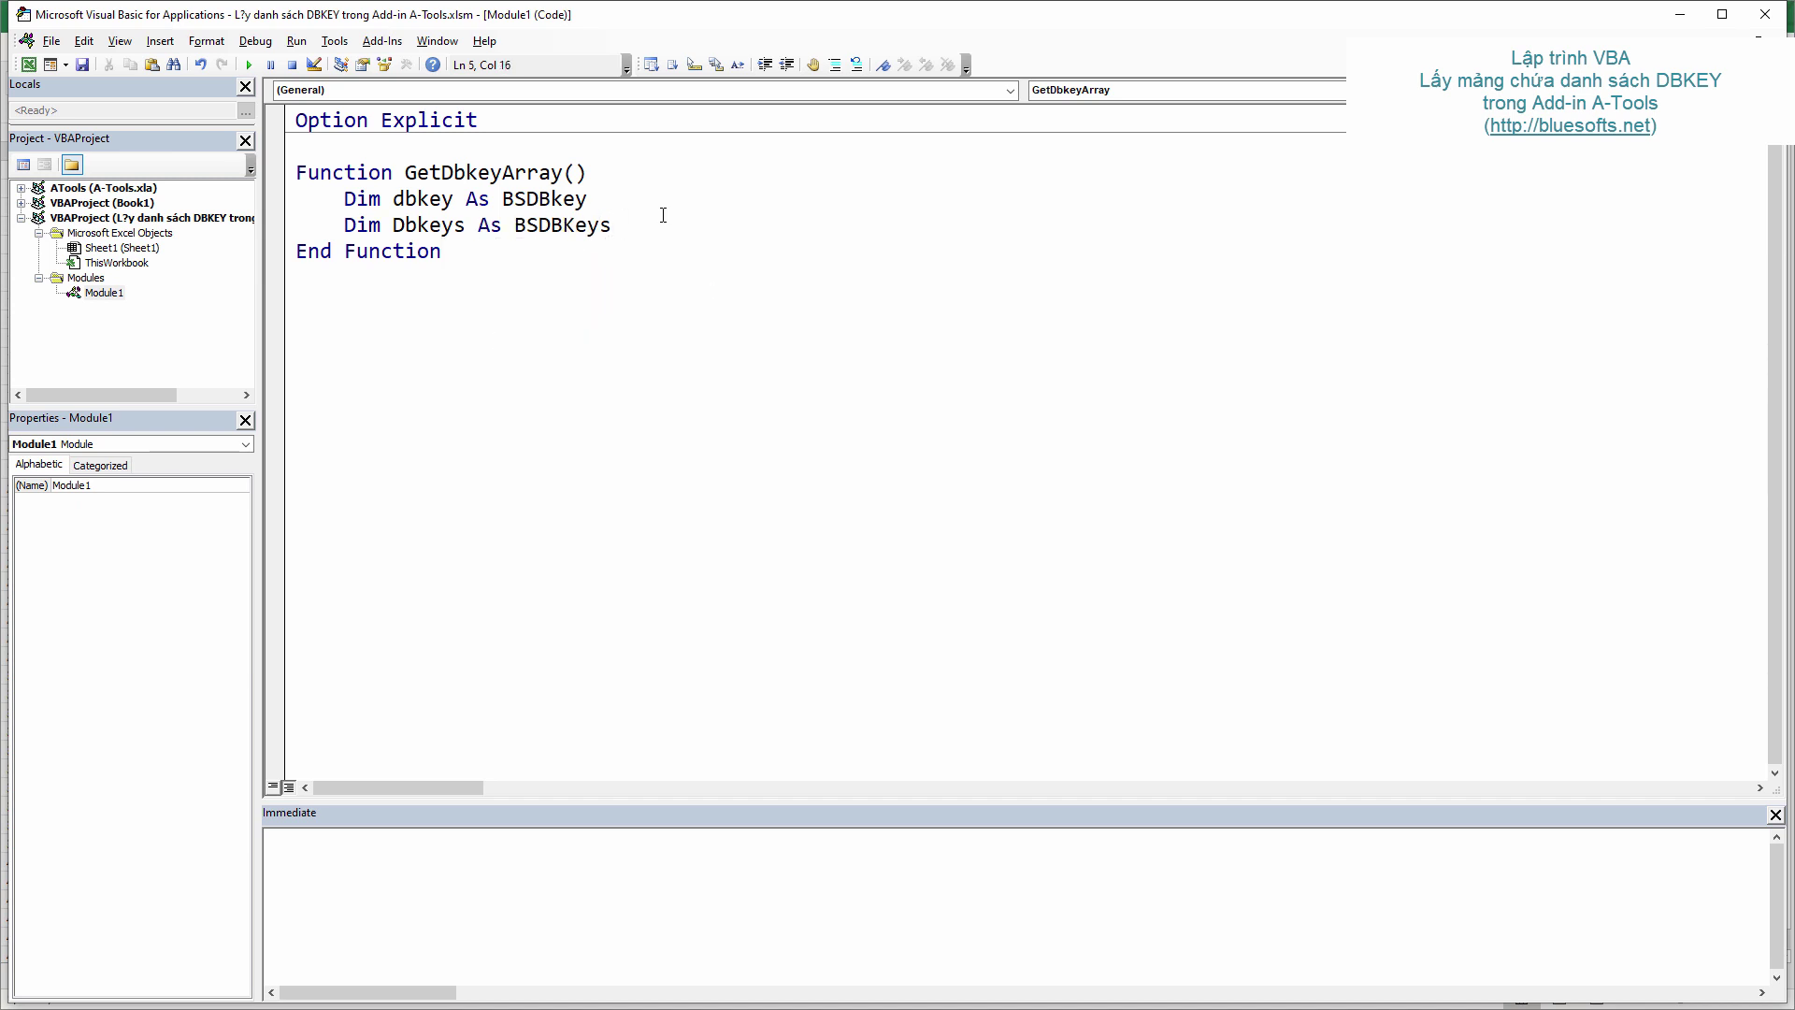
pyautogui.press('Right')
pyautogui.press('Right')
pyautogui.write('new')
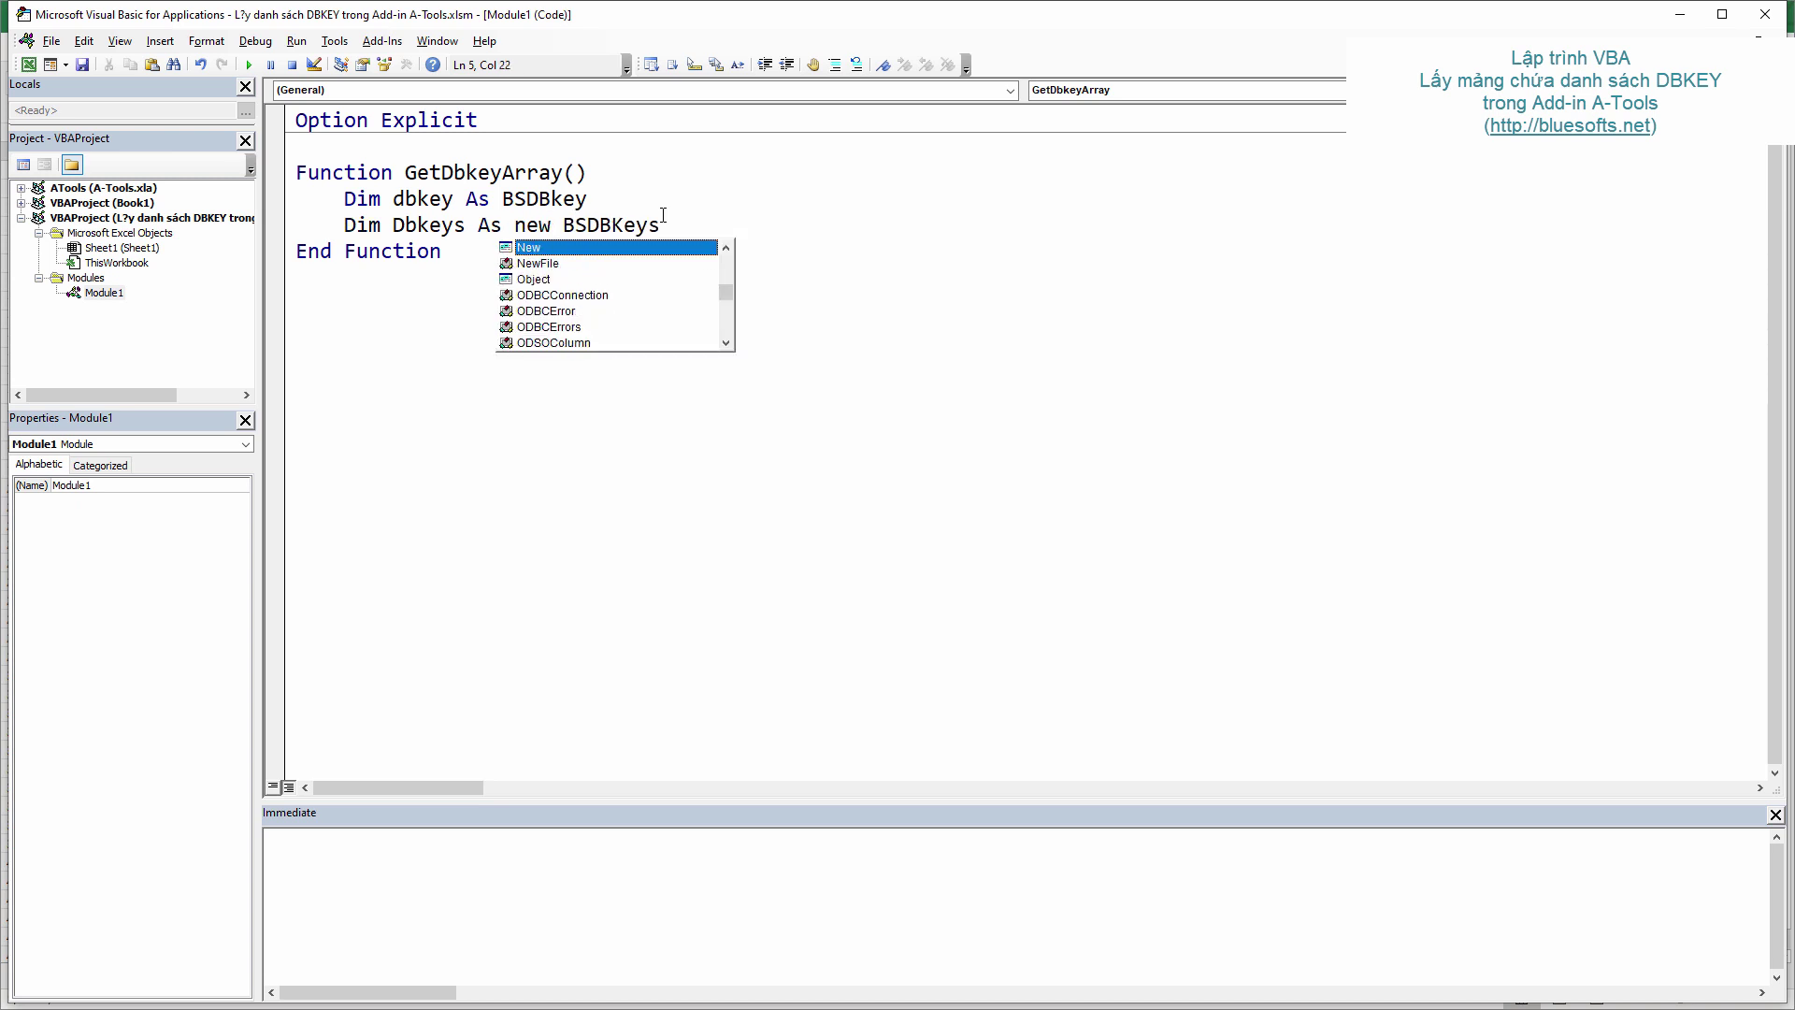
pyautogui.press('Escape')
pyautogui.press('Down')
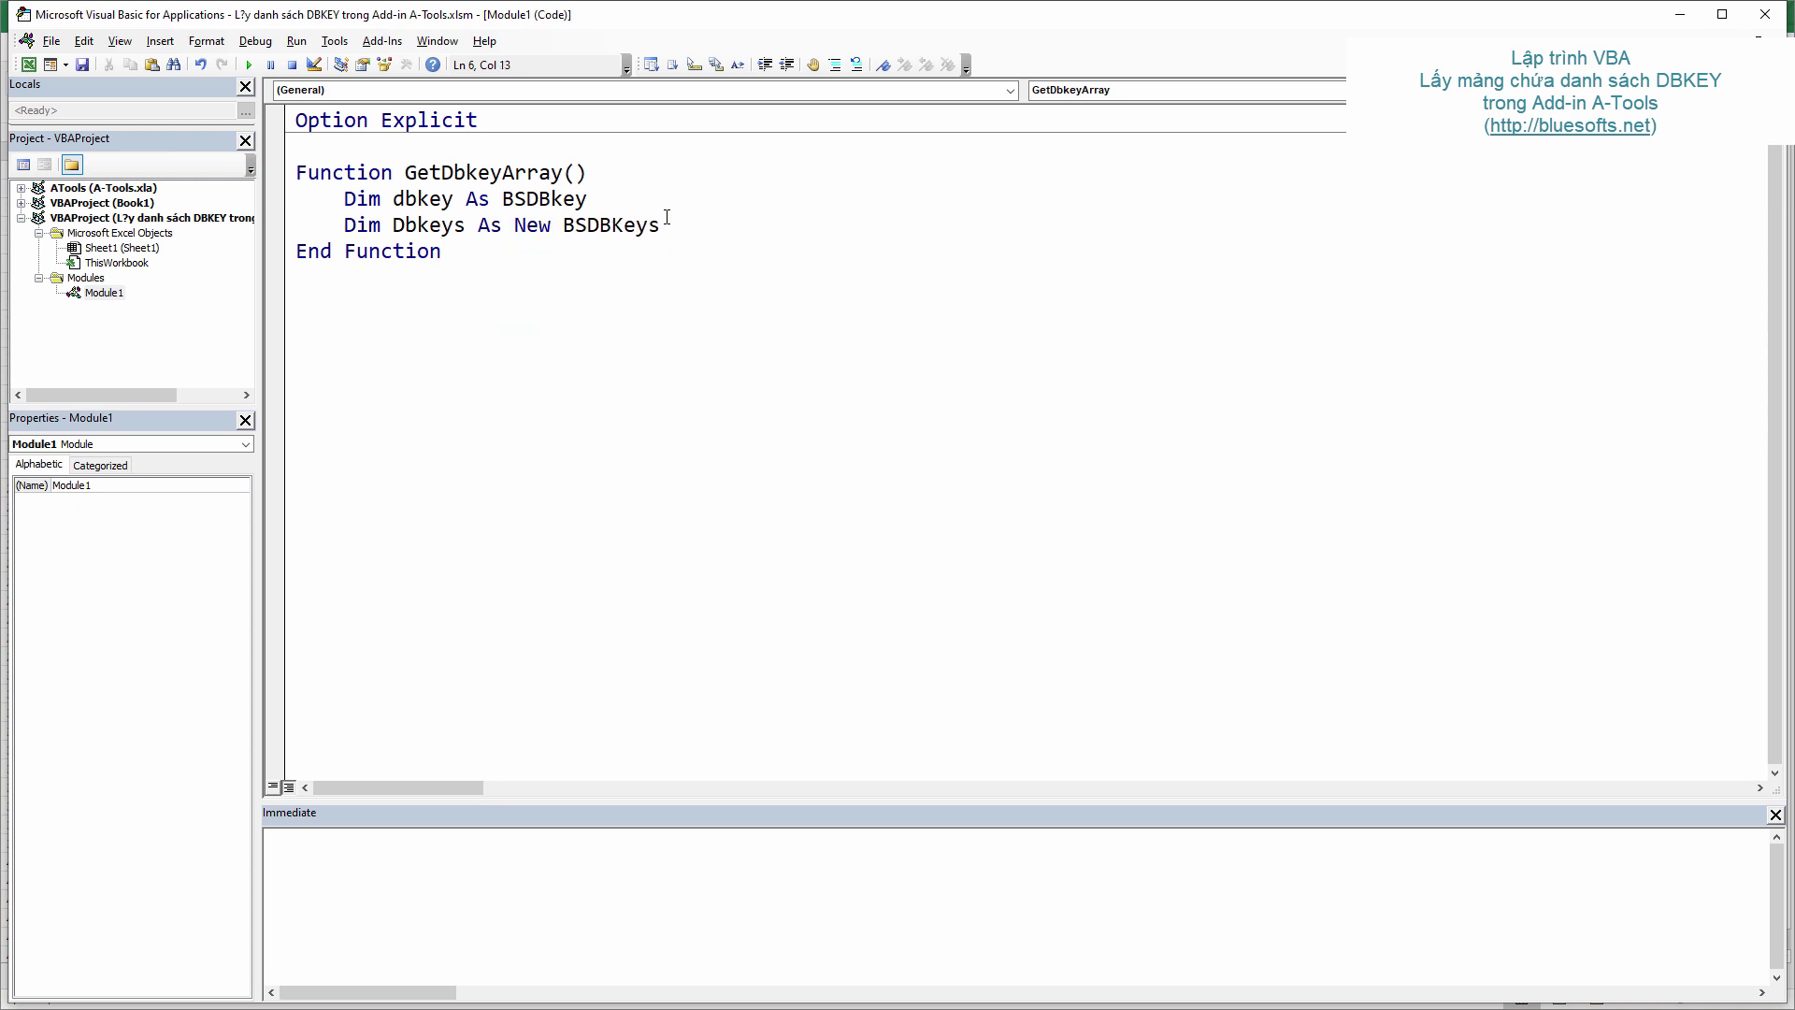
pyautogui.click(681, 226)
pyautogui.press('Return')
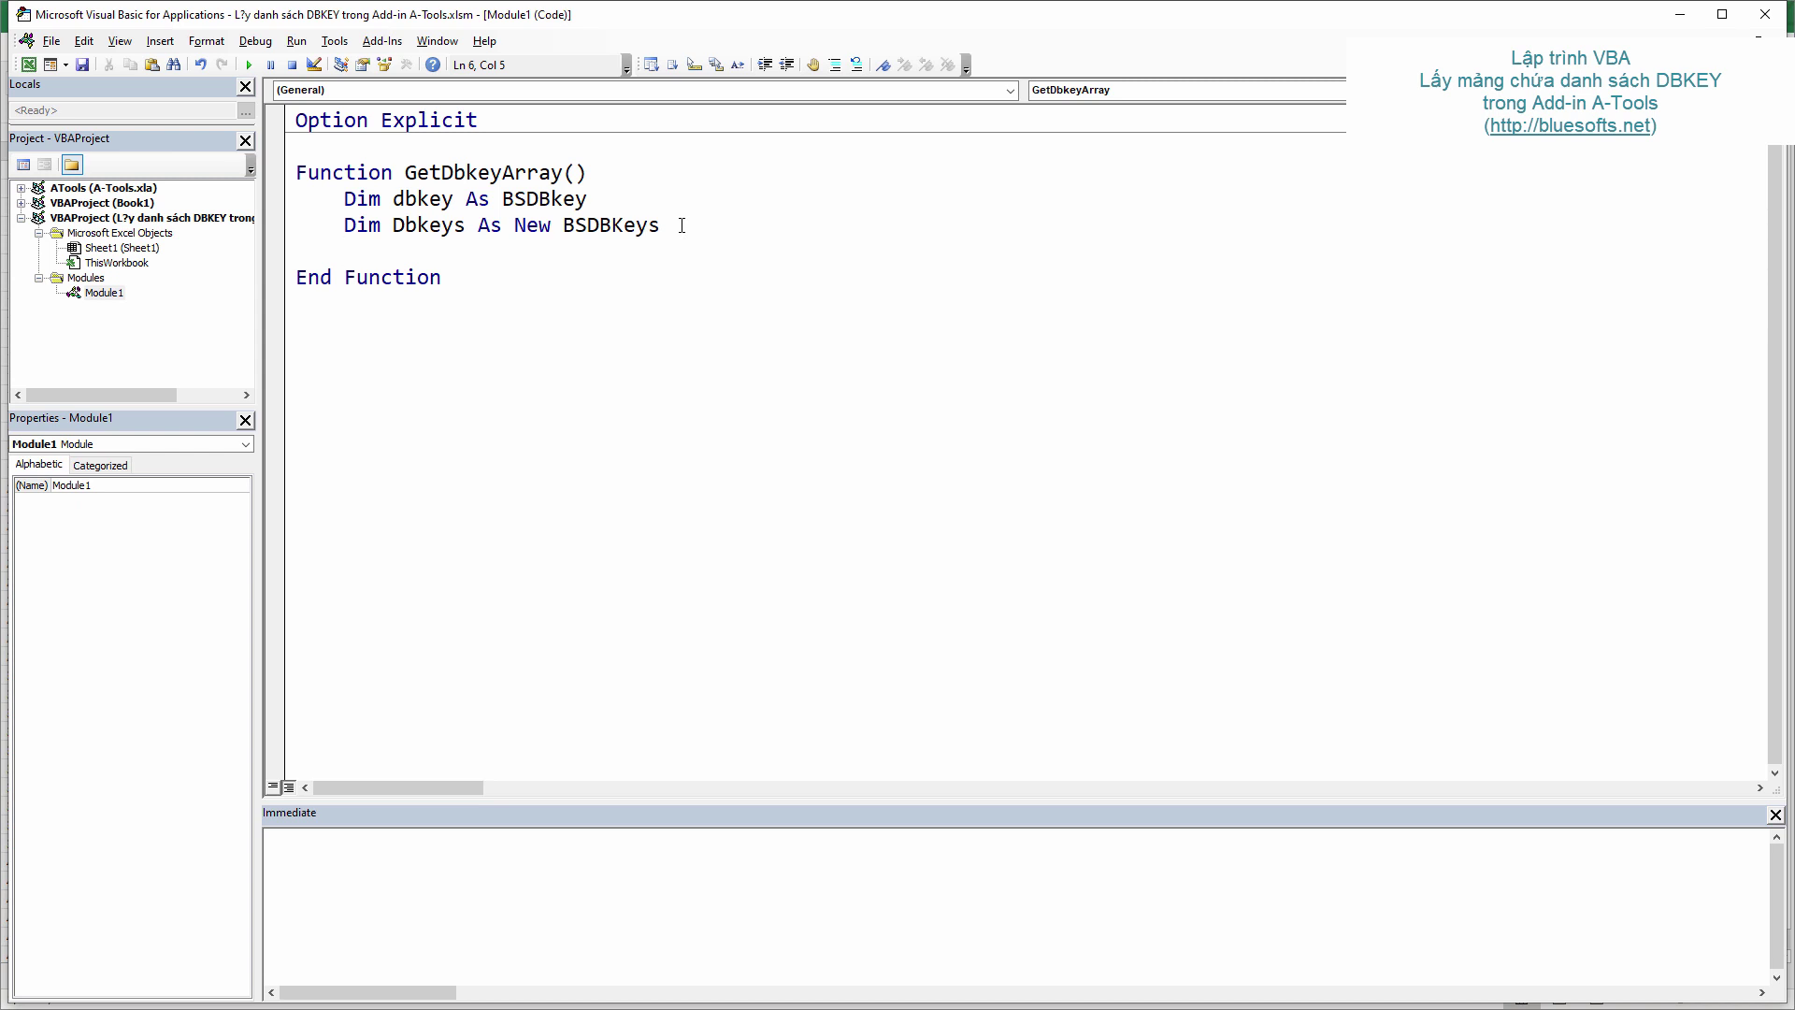
# Step: Declare keyCount As Long and copy the name keyCount onto the next line
pyautogui.write('Dim ')
pyautogui.write('keyCou')
pyautogui.write('ntas ')
pyautogui.write('long')
pyautogui.press('Return')
pyautogui.press('Up')
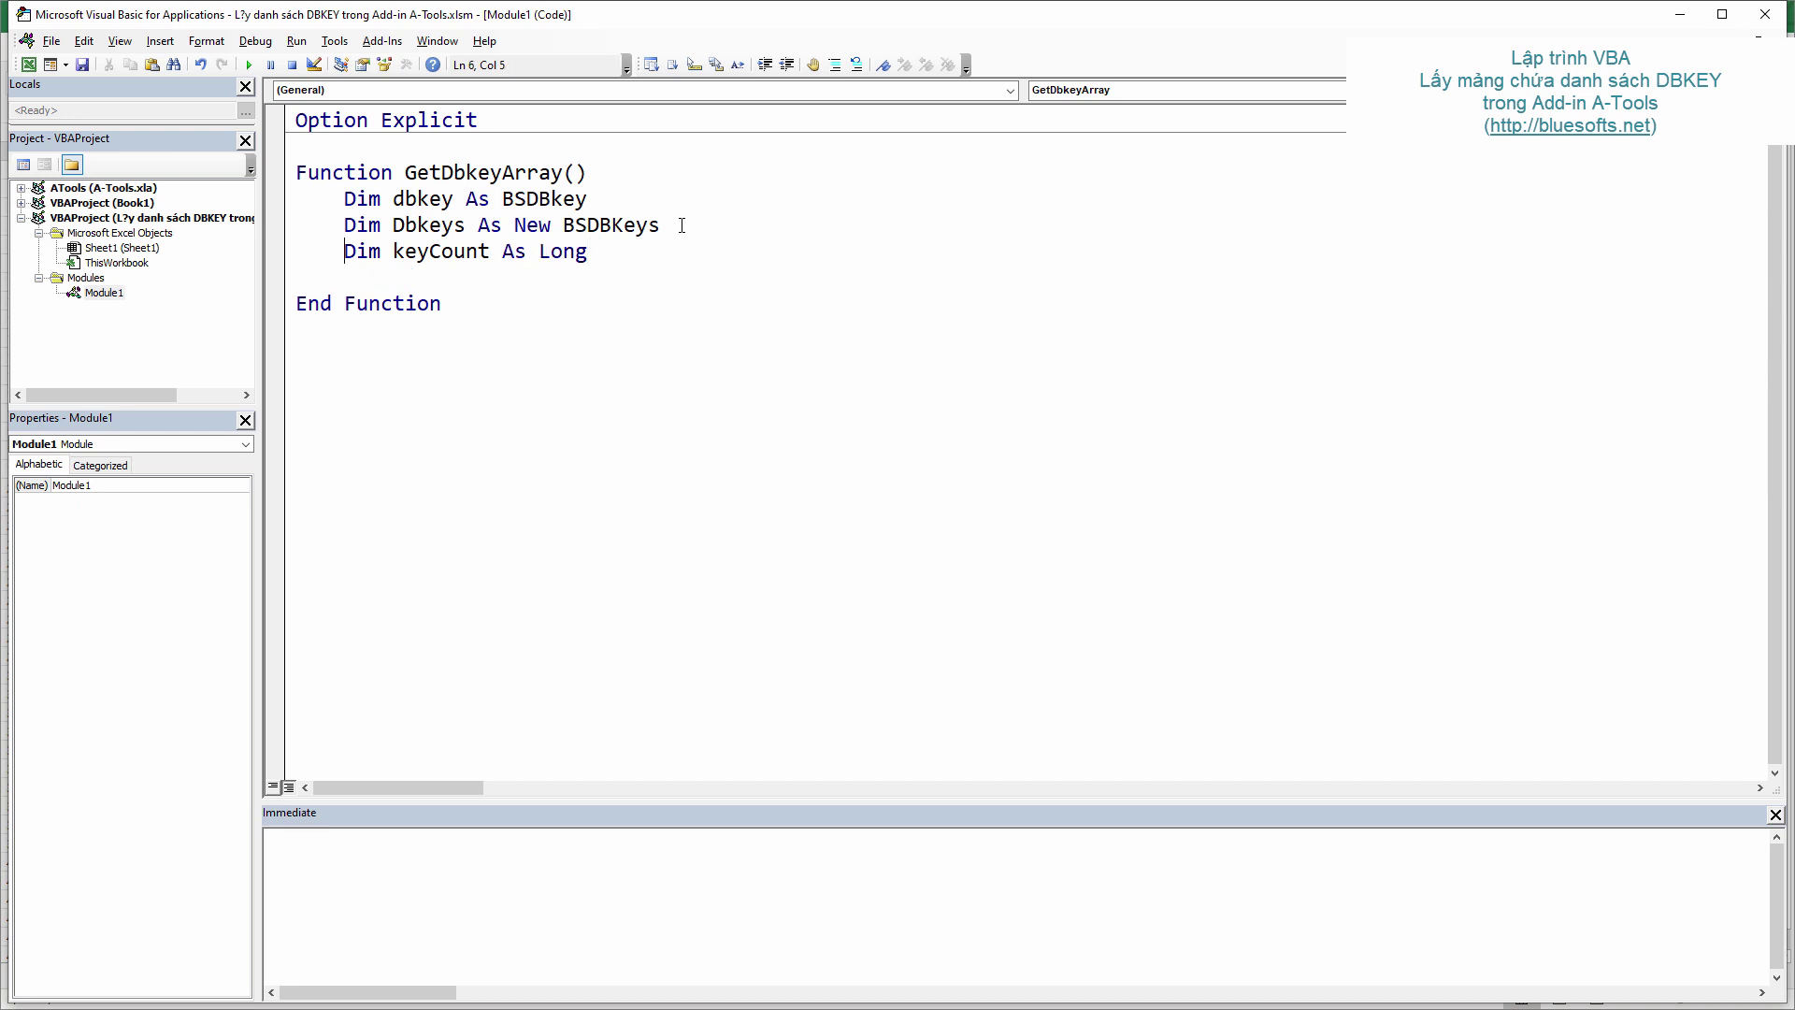
pyautogui.hotkey('ctrl', 'shift', 'Right')
pyautogui.hotkey('shift', 'Left')
pyautogui.hotkey('ctrl', 'c')
pyautogui.press('Down')
pyautogui.hotkey('ctrl', 'v')
# Step: Complete the assignment as keyCount = Dbkeys.Count
pyautogui.write('=')
pyautogui.hotkey('ctrl', 'space')
pyautogui.write('dbk')
pyautogui.press('Down')
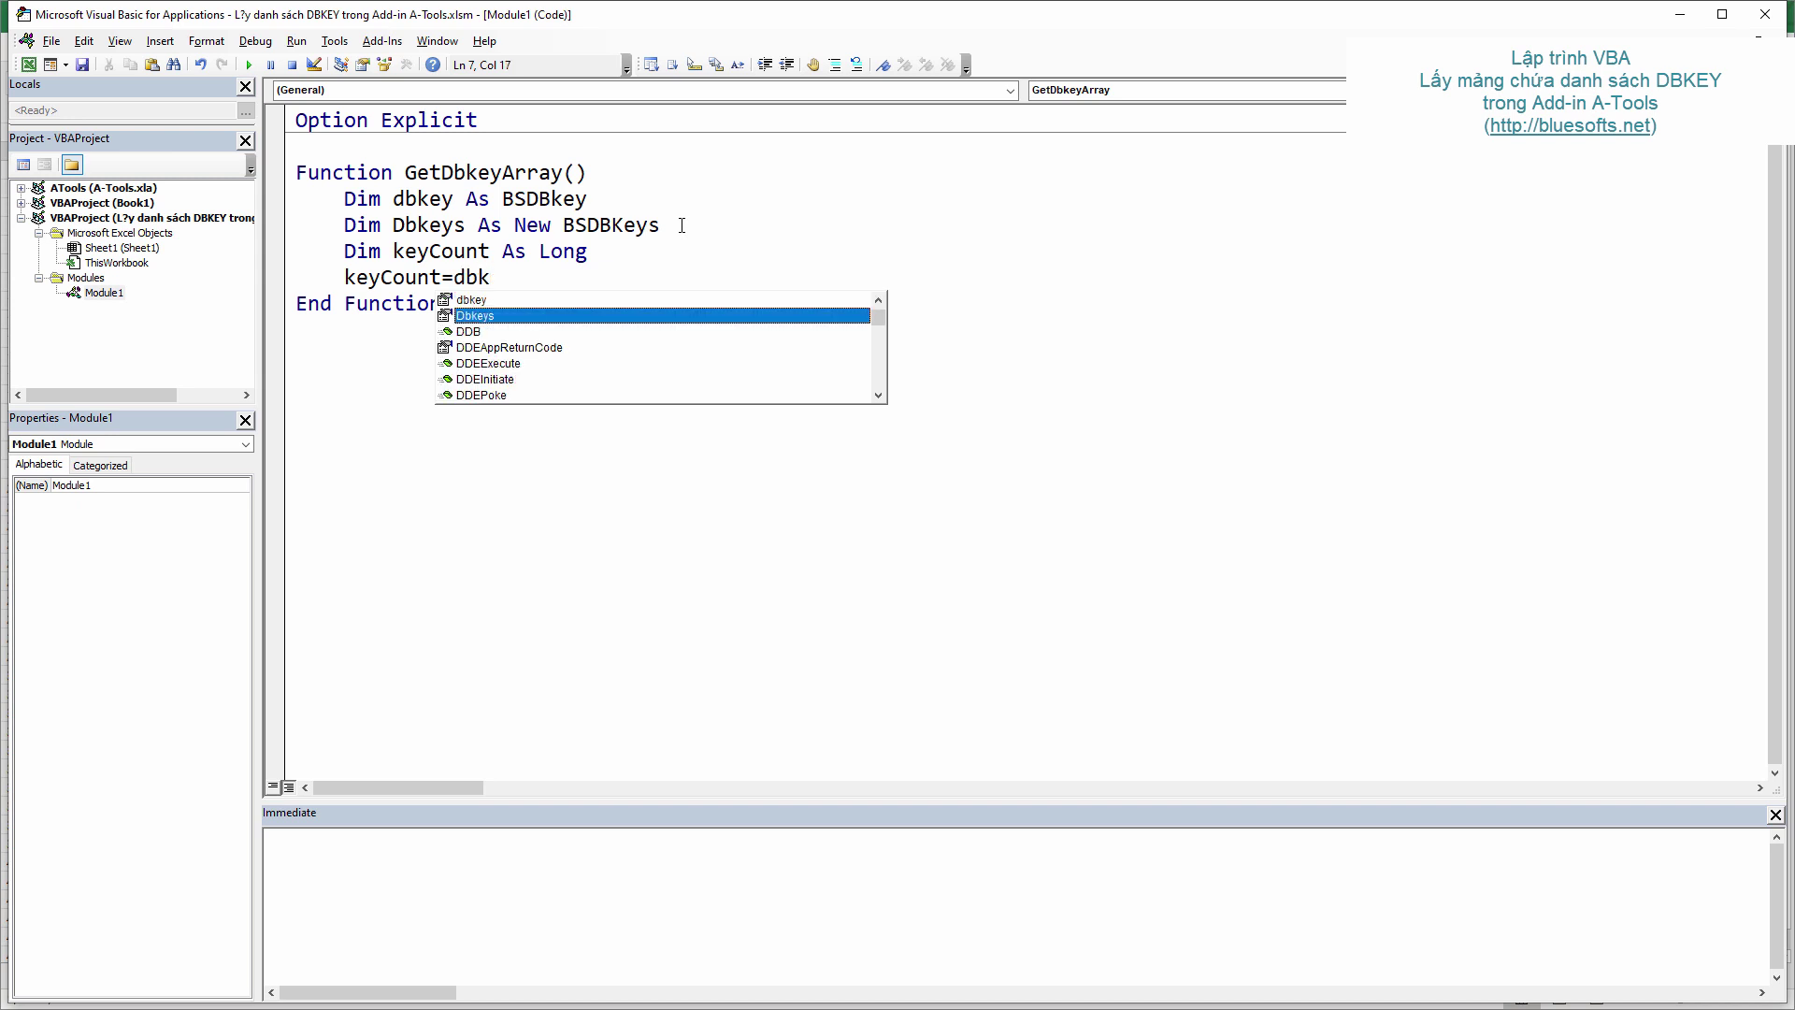
pyautogui.write('.')
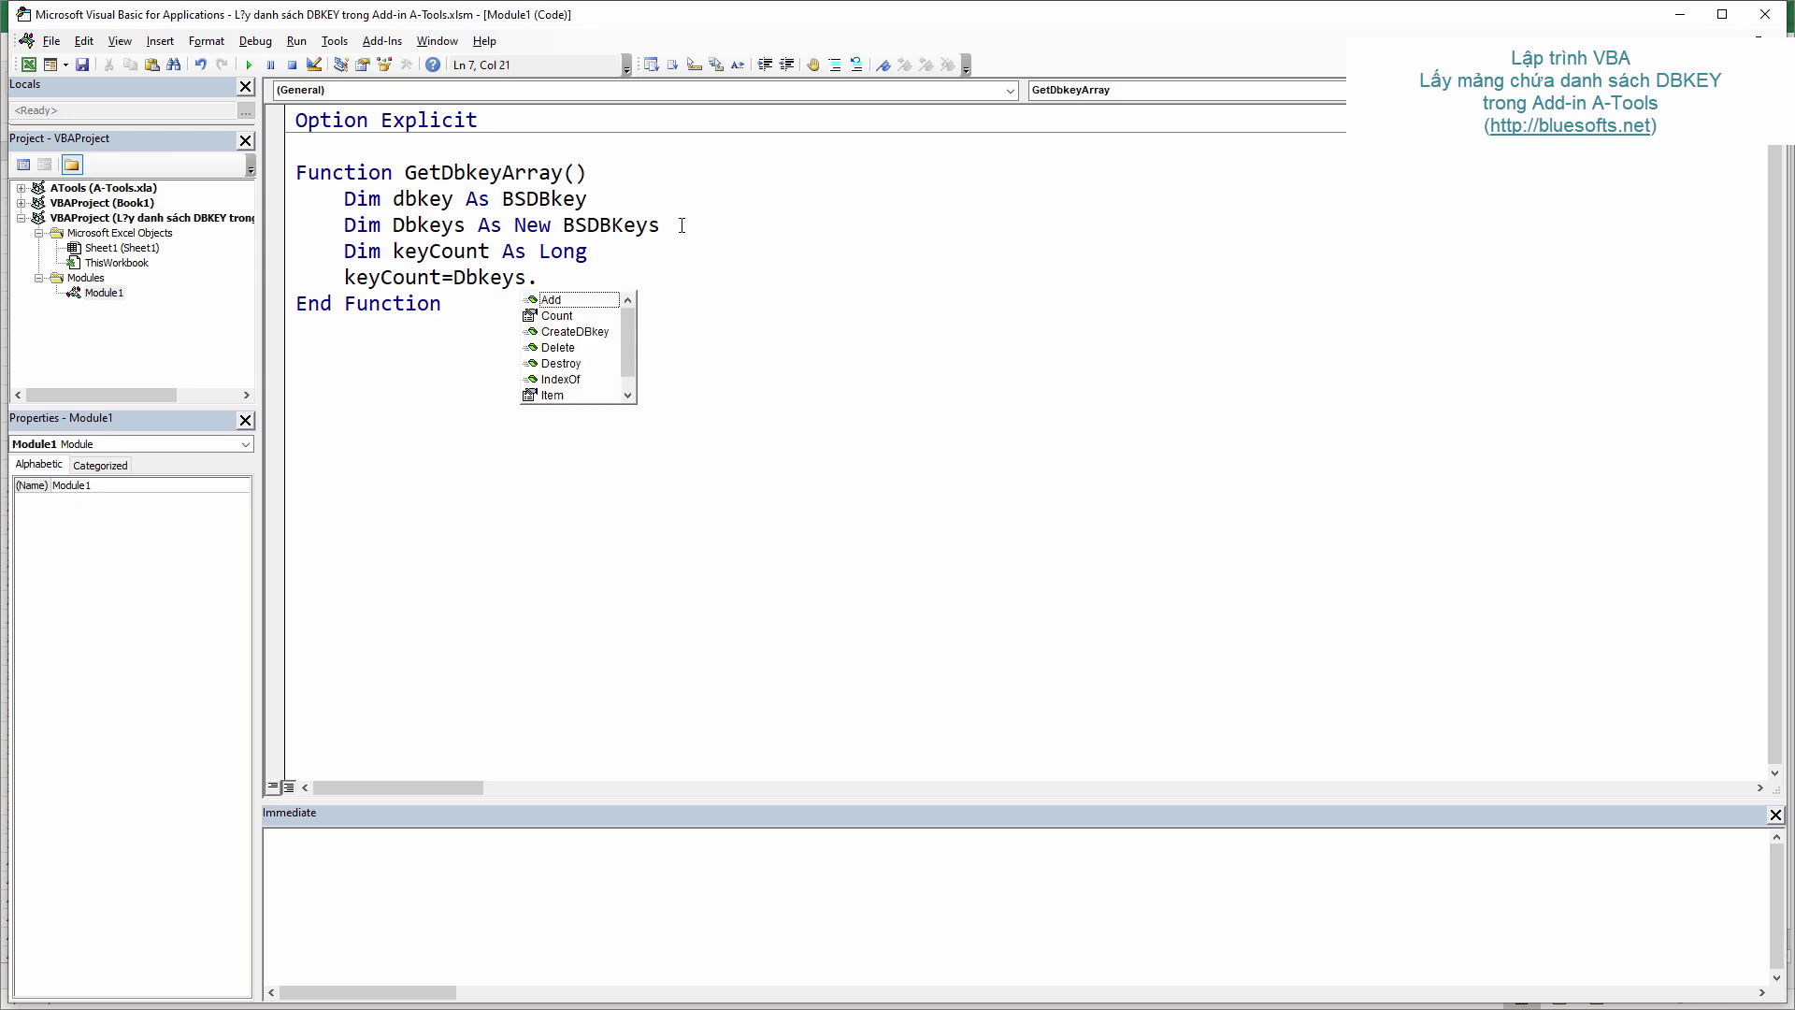
pyautogui.press('Down')
pyautogui.press('Return')
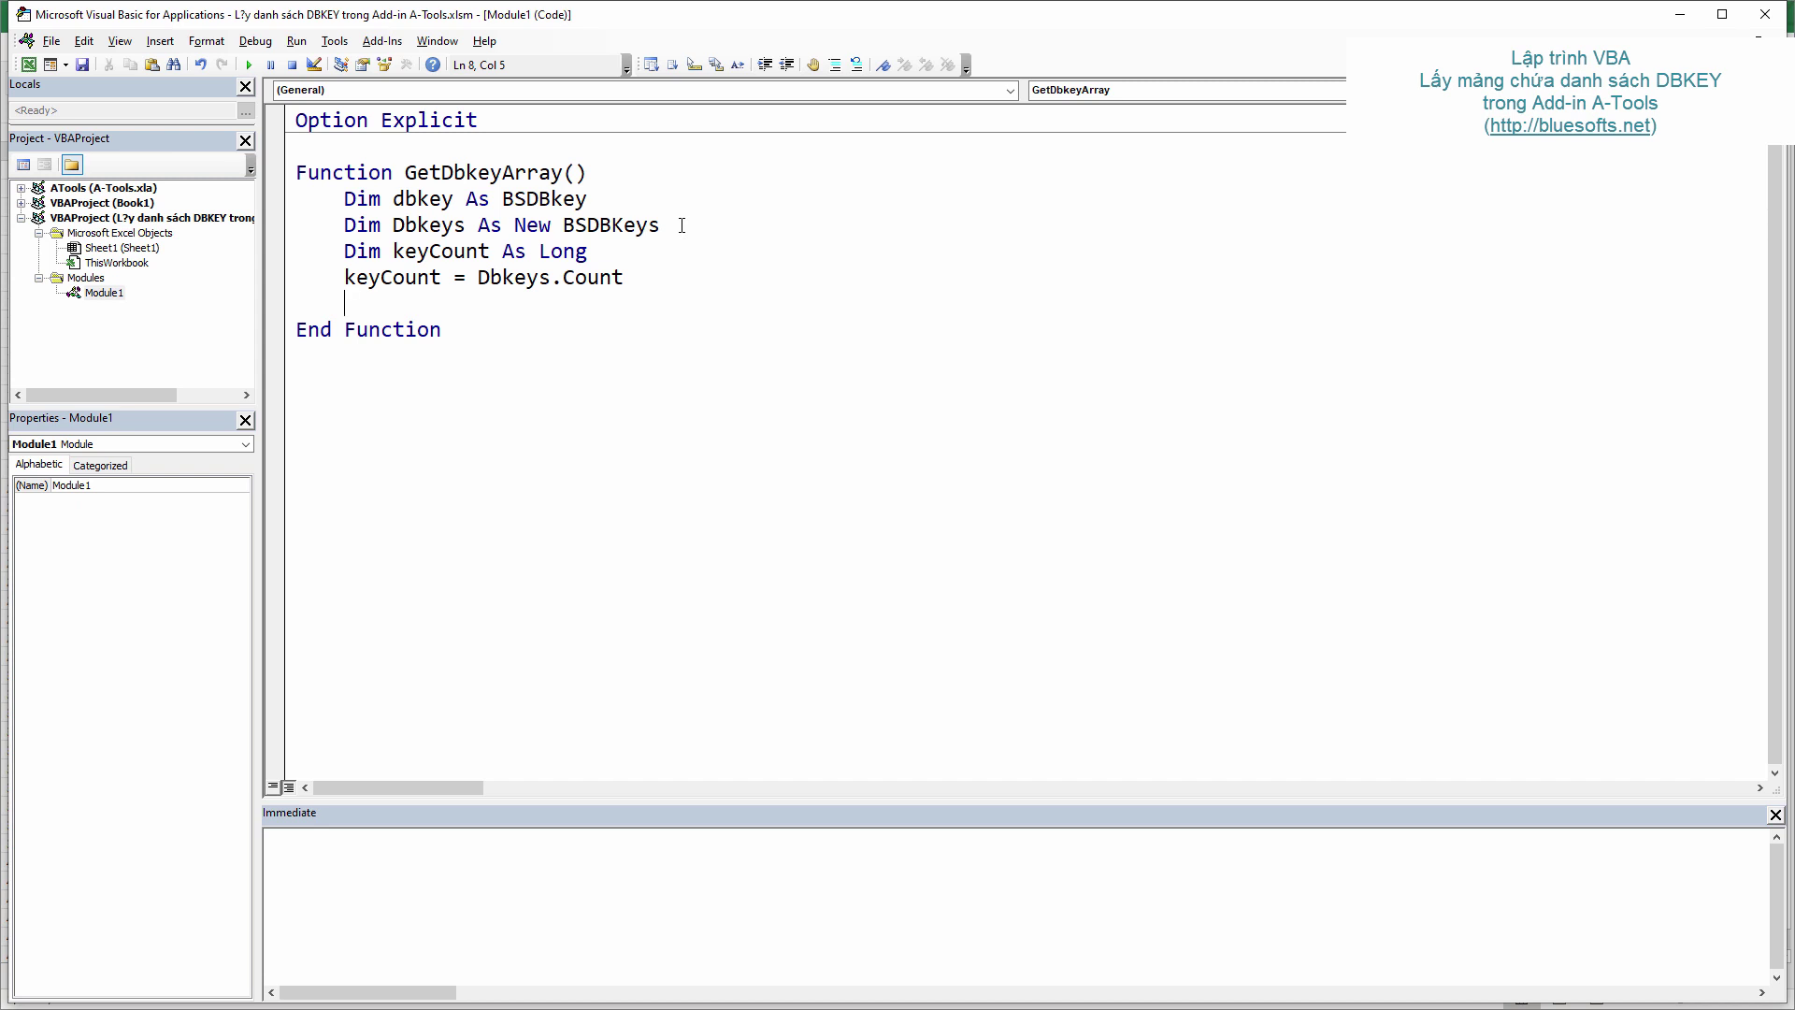
# Step: Declare Dim arr(keyCount - 1, 2) and start a For Each line beneath it
pyautogui.write('Dim ar')
pyautogui.write('r(')
pyautogui.hotkey('ctrl', 'space')
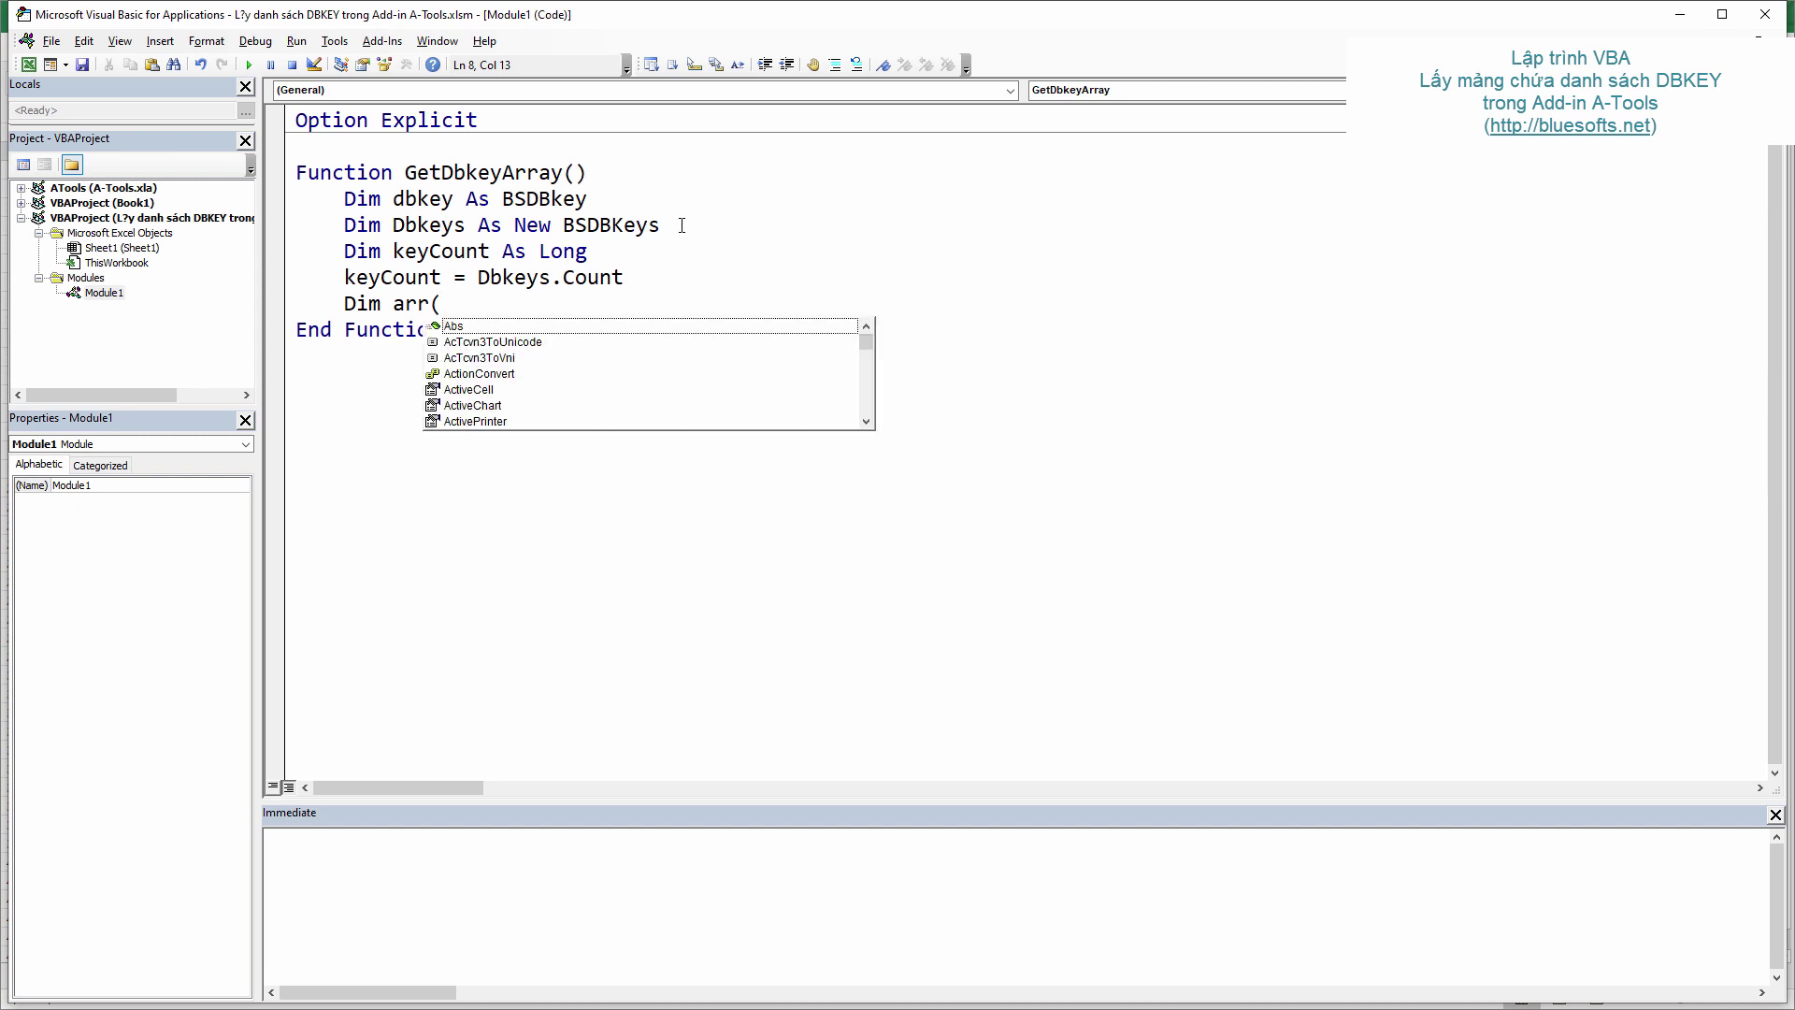
pyautogui.write('ke')
pyautogui.press('Down')
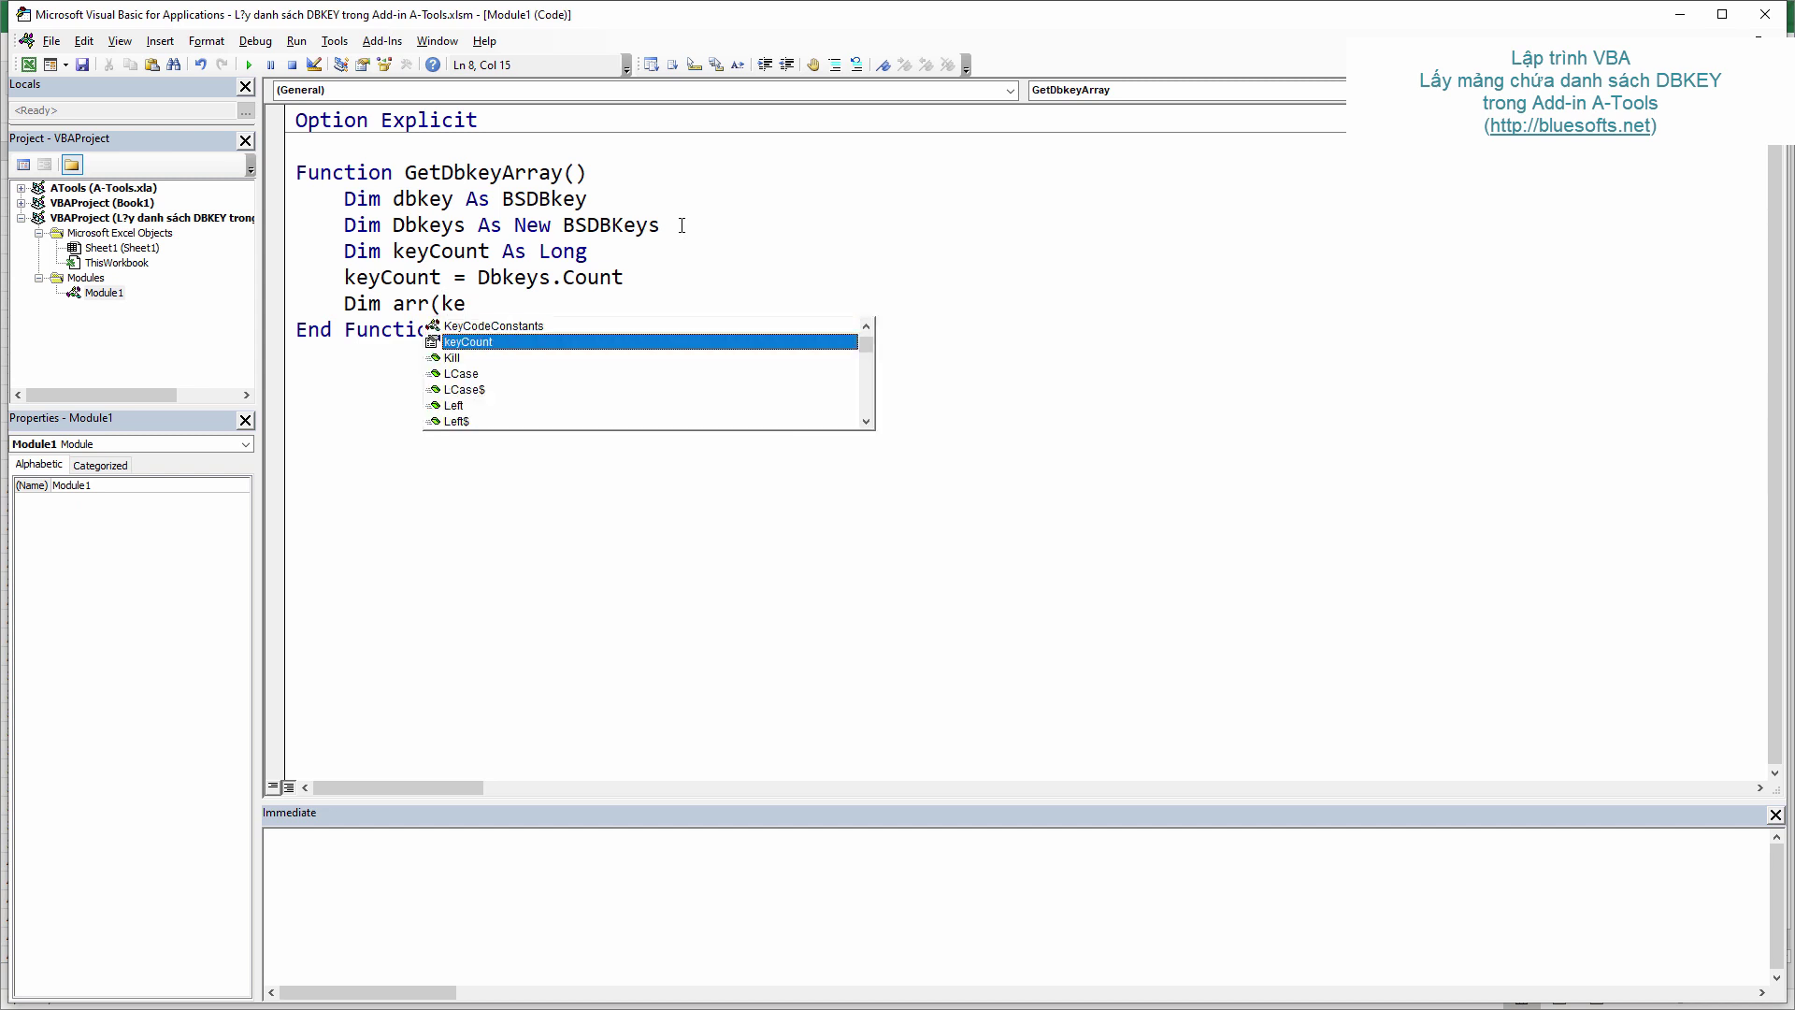
pyautogui.write('yCount,')
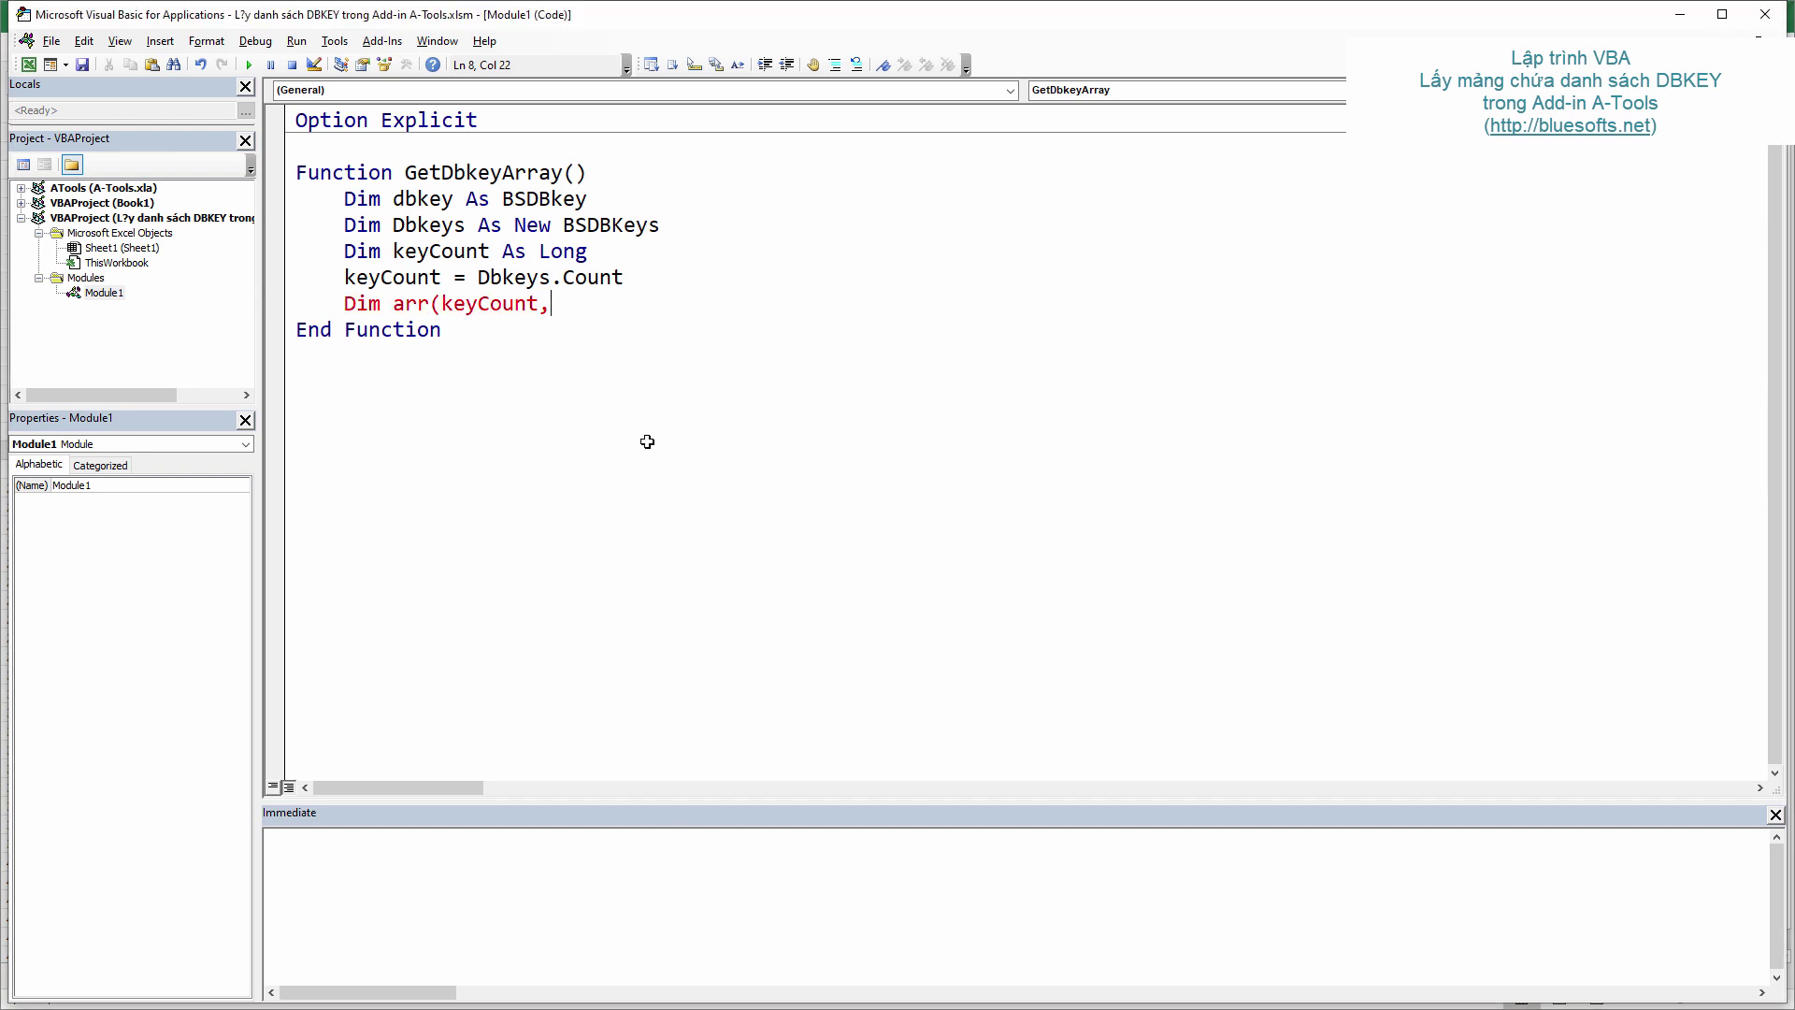
pyautogui.write('2')
pyautogui.write(')')
pyautogui.write('-1')
pyautogui.write(' a')
pyautogui.press('BackSpace')
pyautogui.press('Return')
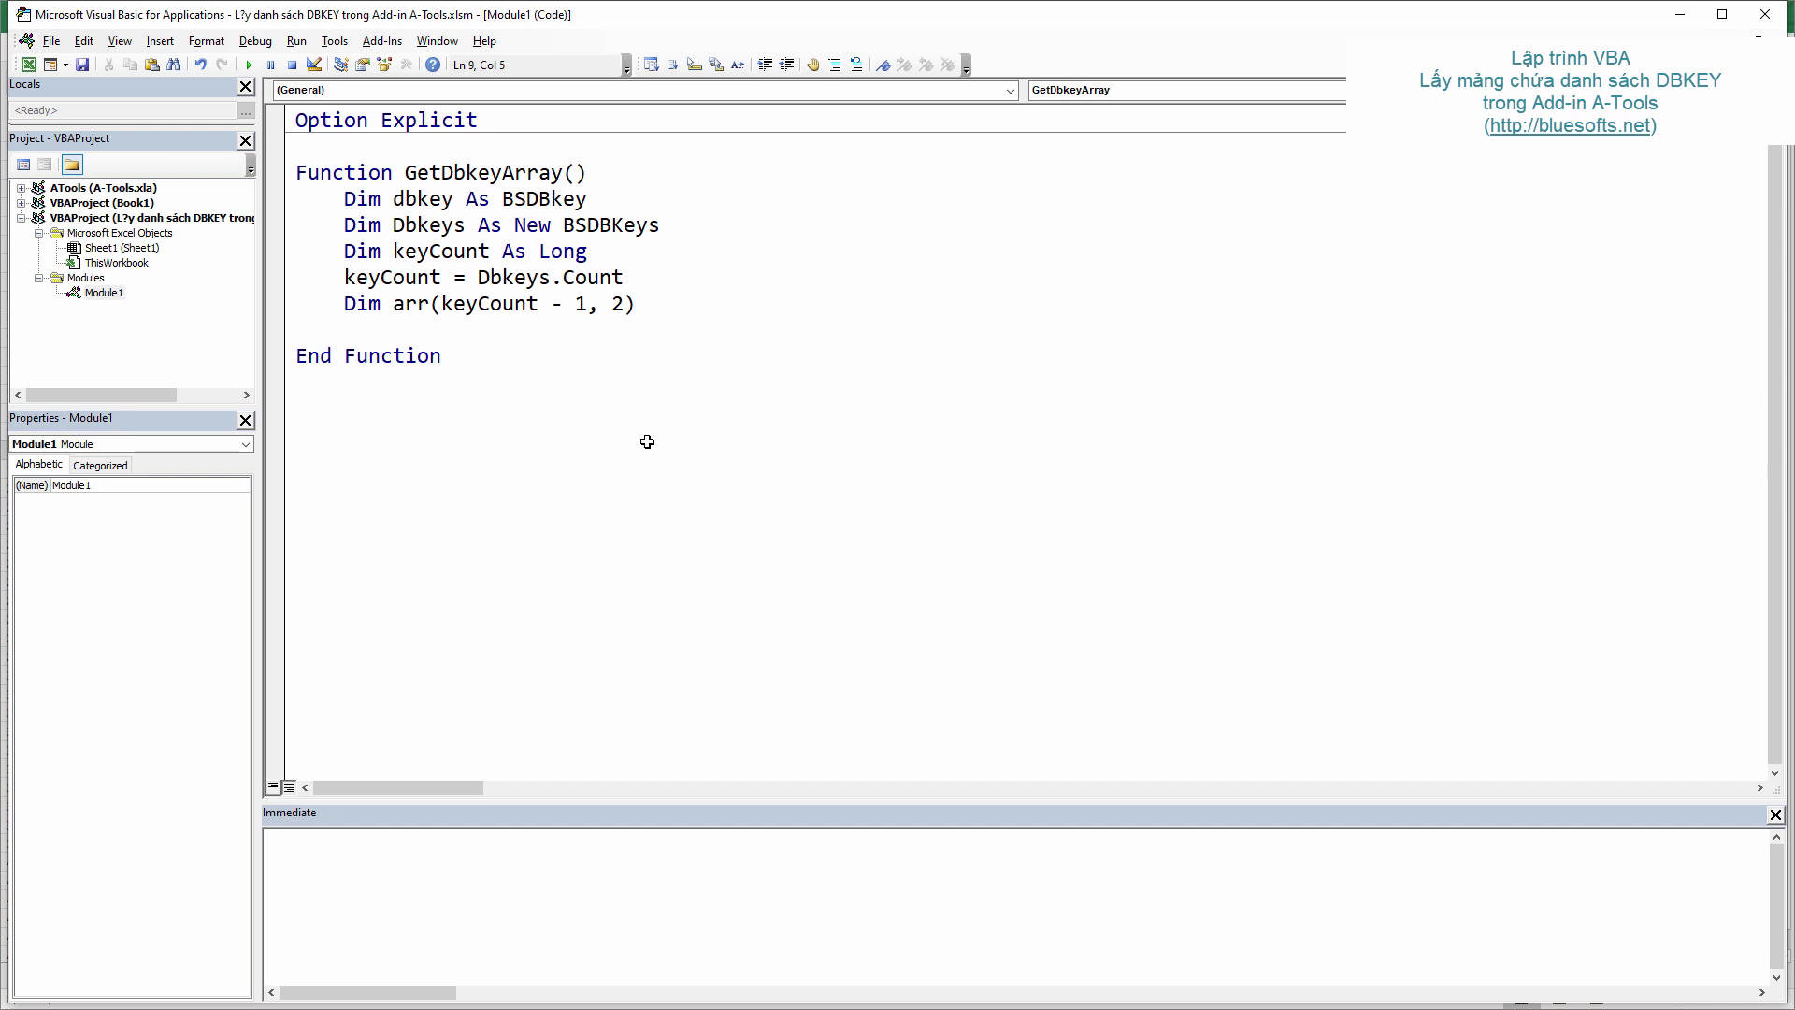
pyautogui.write('For Ea')
pyautogui.write('ch')
# Step: Write the loop For Each dbkey In Dbkeys ... Next dbkey
pyautogui.hotkey('ctrl', 'space')
pyautogui.write('dbk')
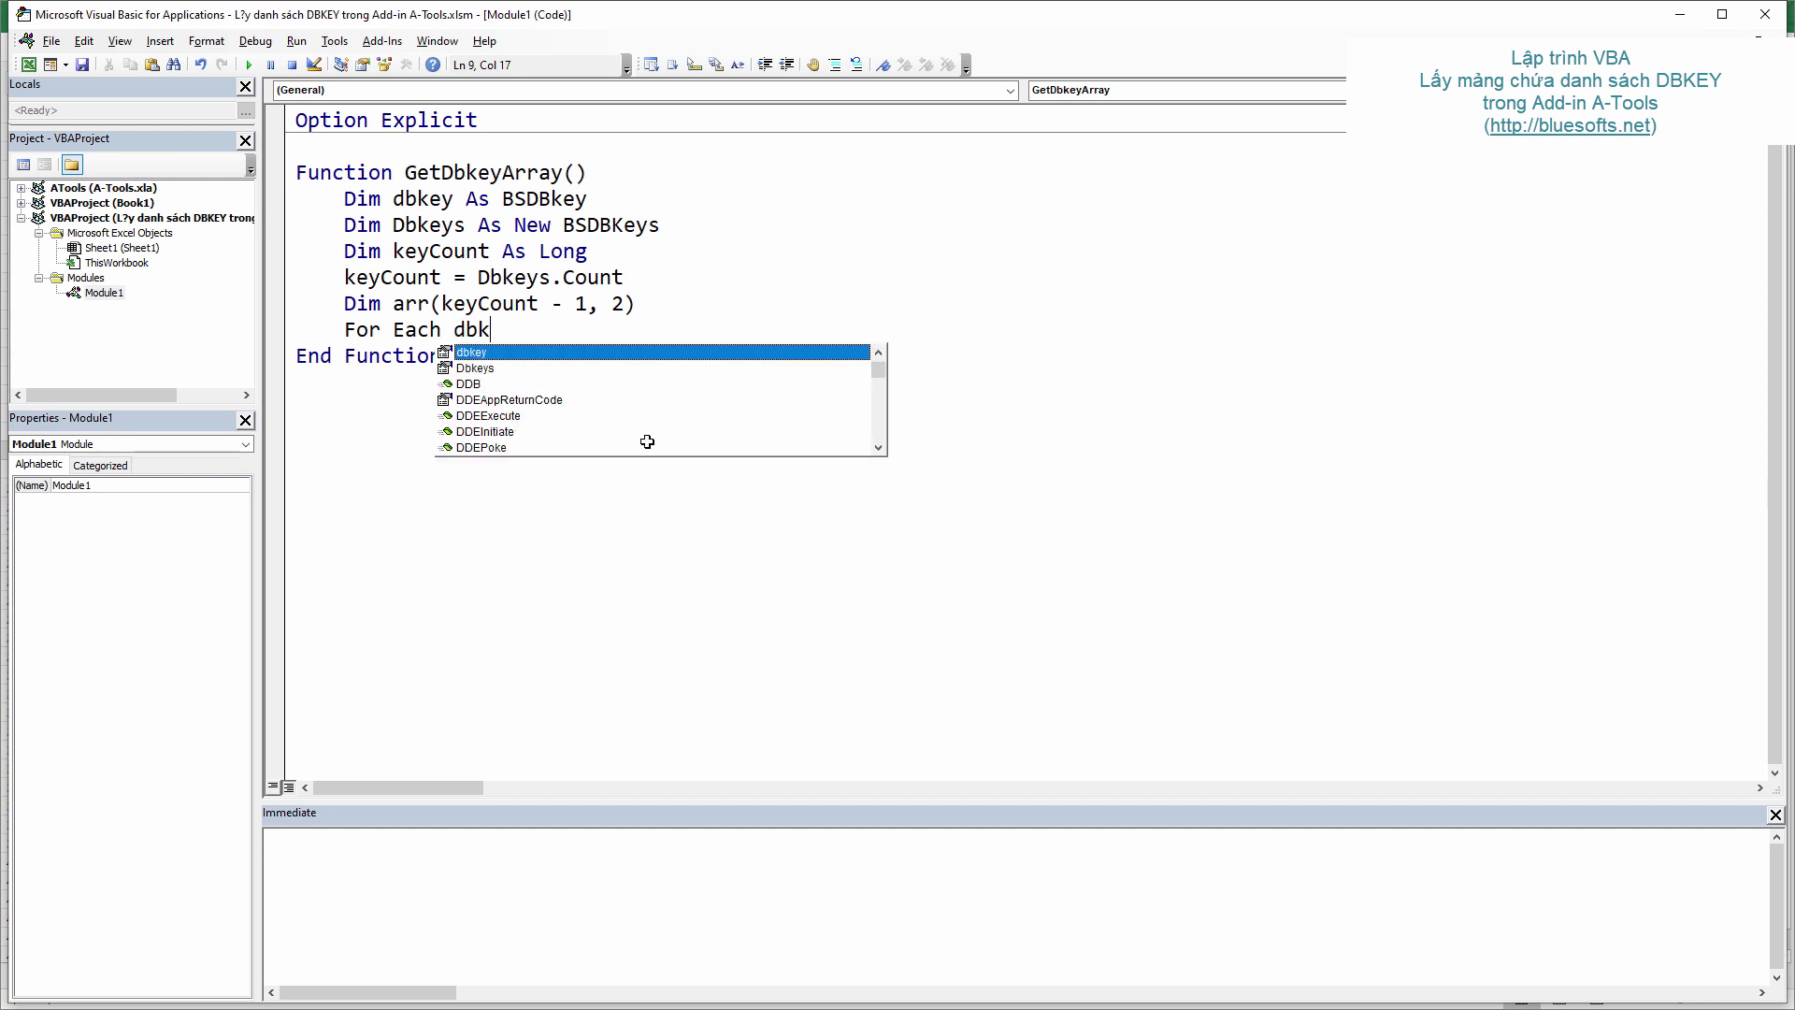
pyautogui.press('Escape')
pyautogui.write('ey i n')
pyautogui.hotkey('ctrl', 'space')
pyautogui.write('dbk')
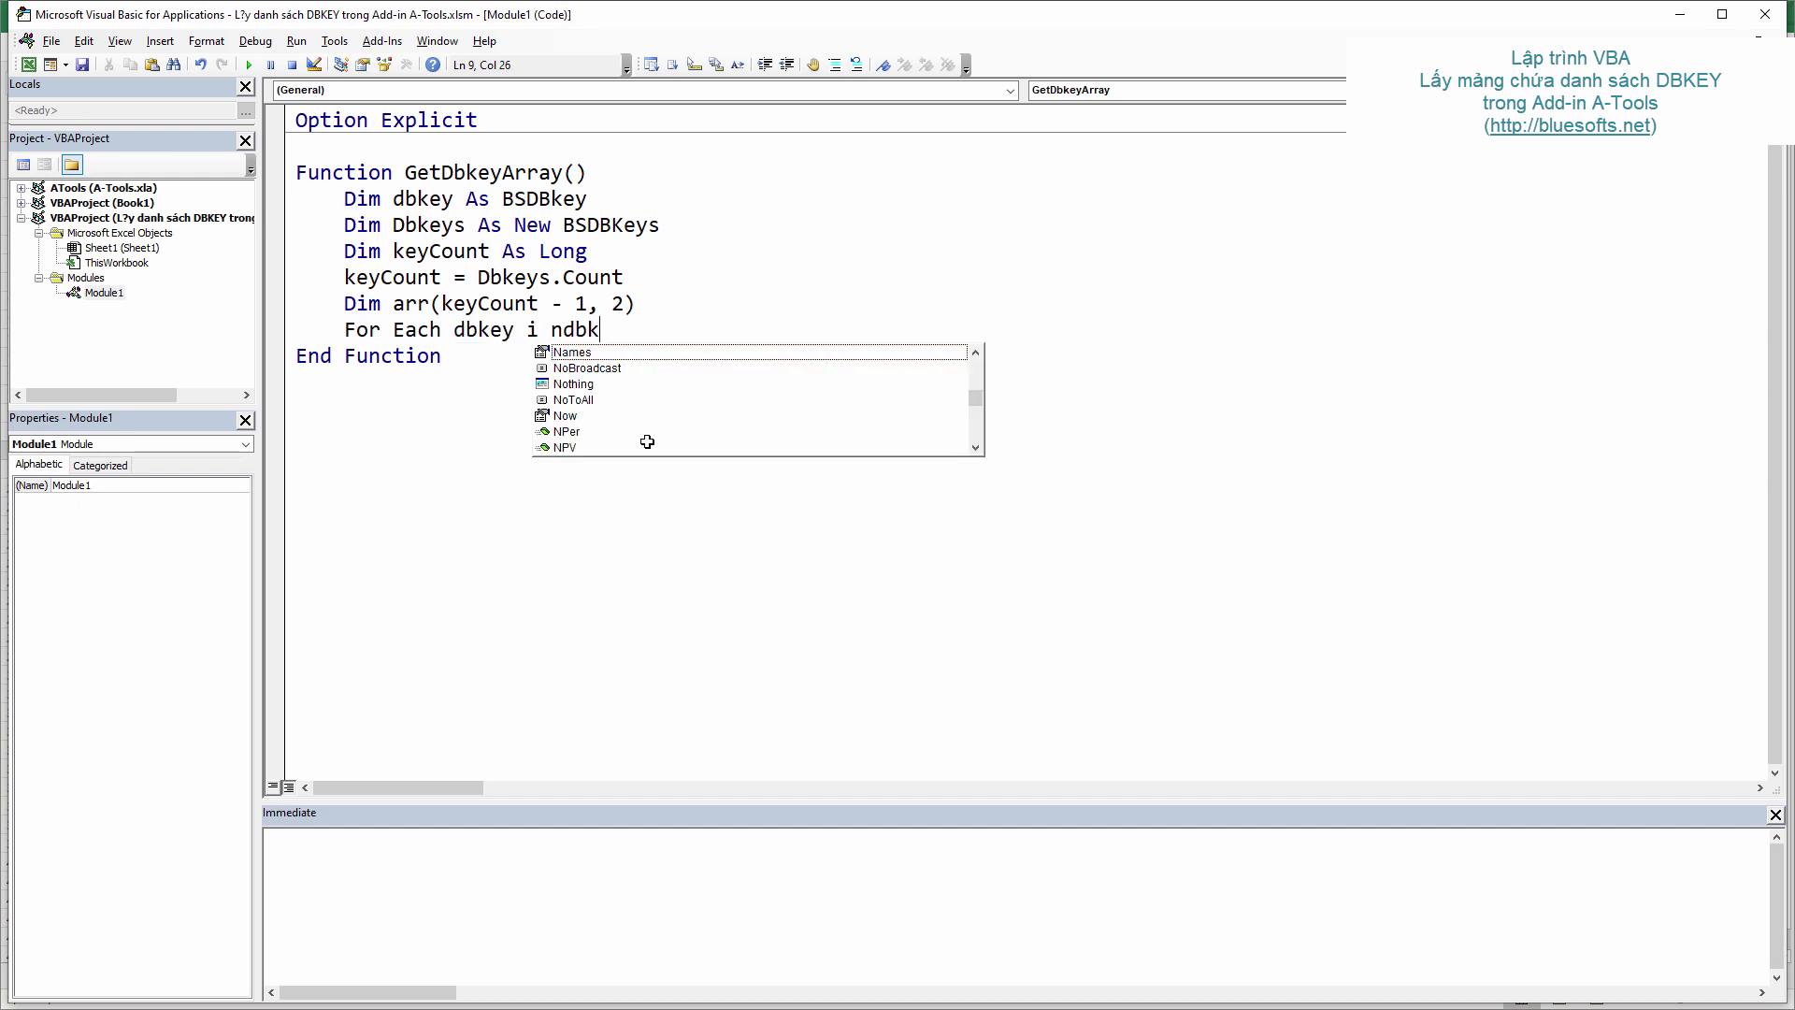
pyautogui.press('BackSpace')
pyautogui.press('BackSpace')
pyautogui.press('BackSpace')
pyautogui.press('BackSpace')
pyautogui.press('BackSpace')
pyautogui.press('Escape')
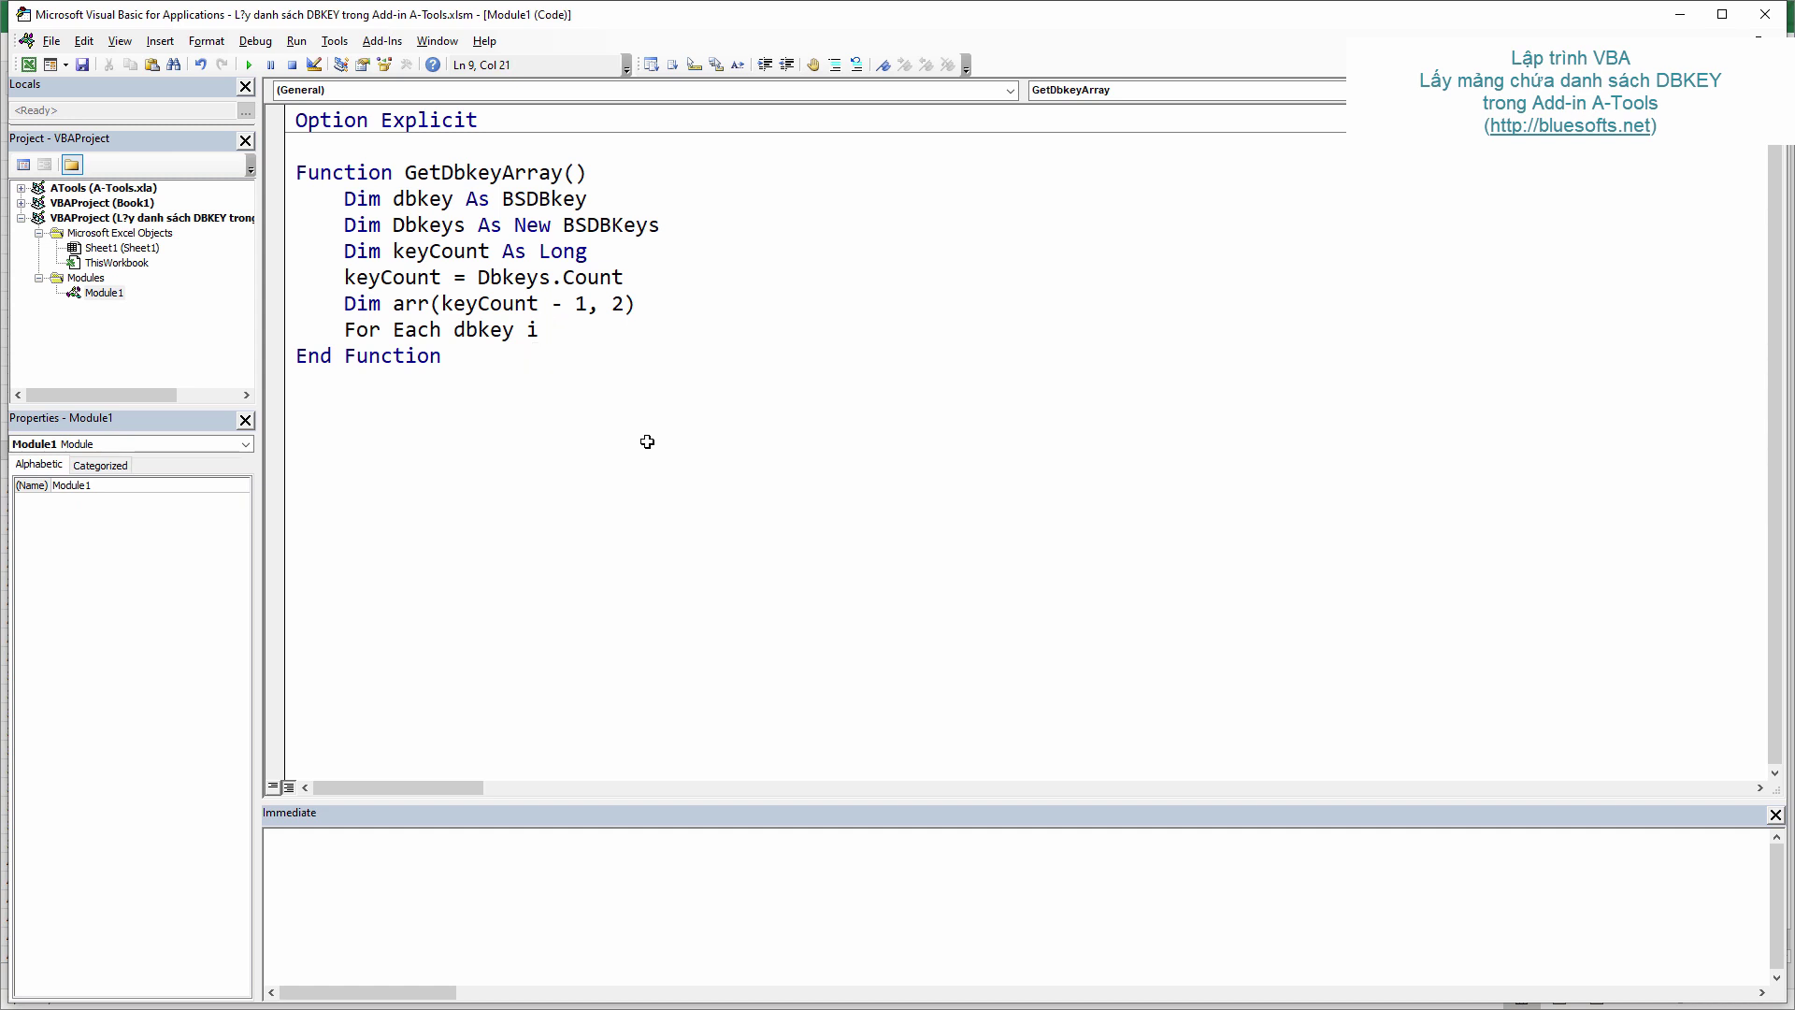
pyautogui.write('n')
pyautogui.hotkey('ctrl', 'space')
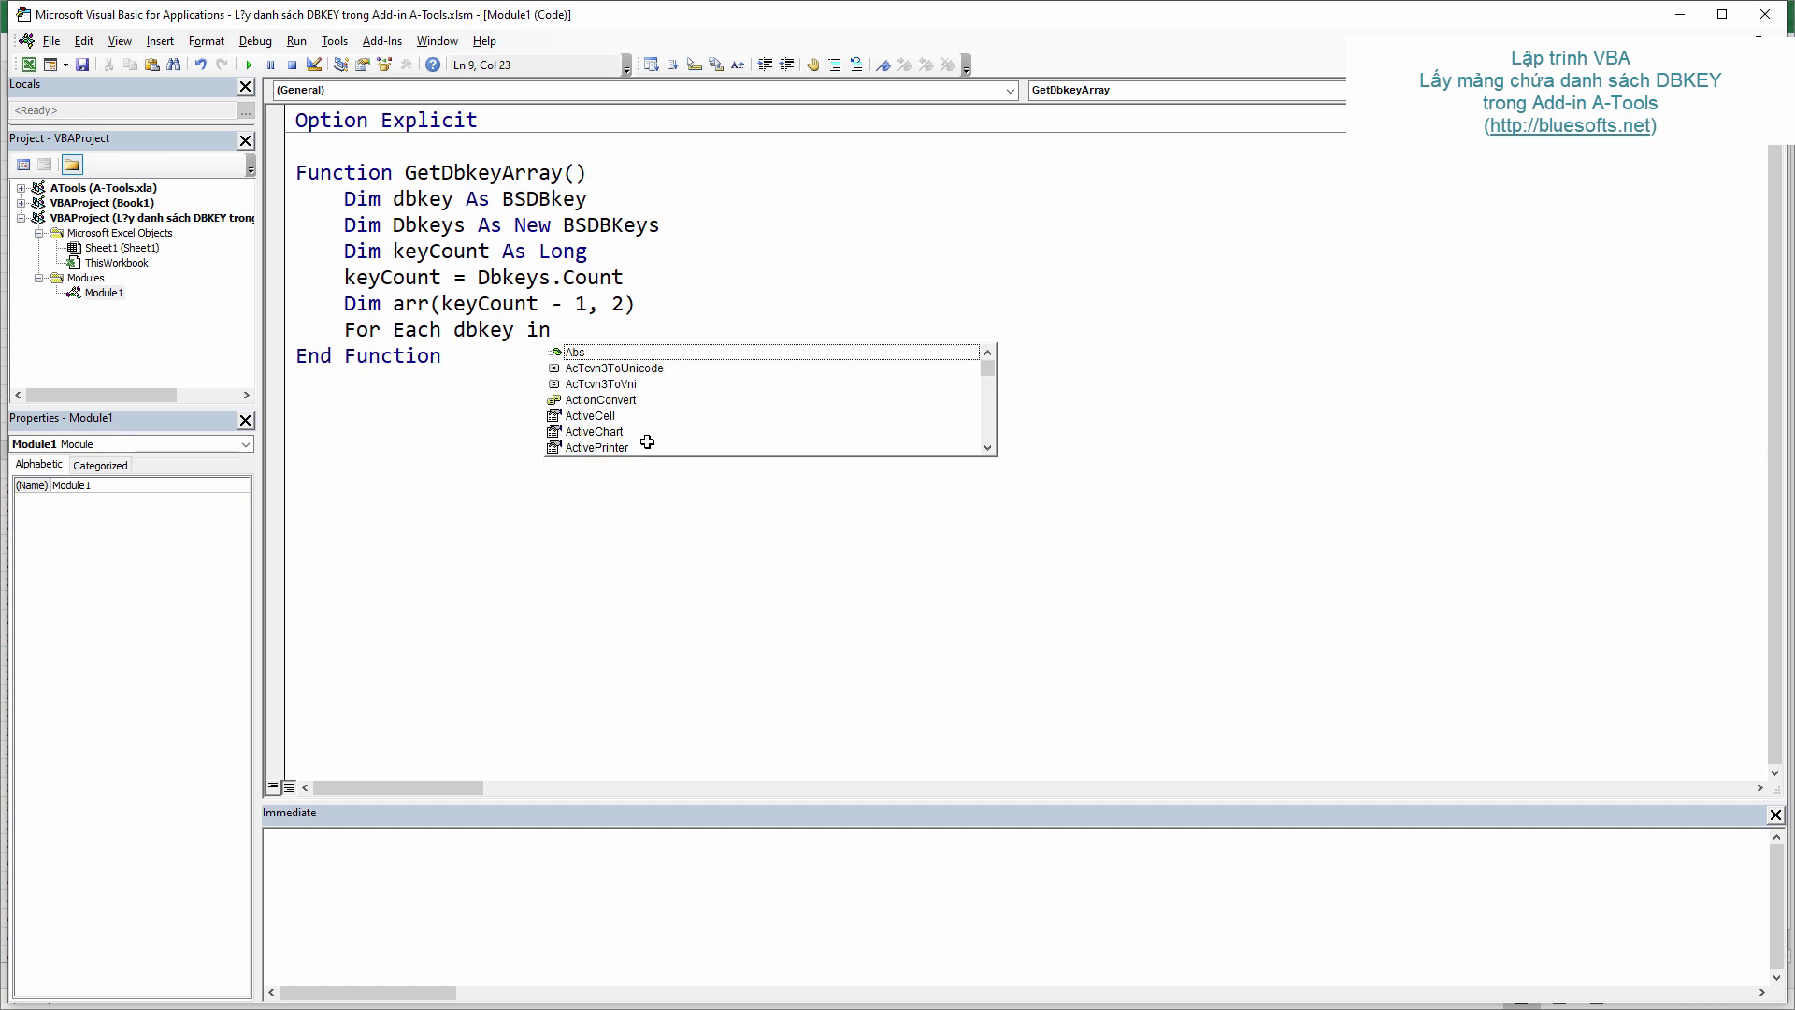
pyautogui.write('dbk')
pyautogui.press('Down')
pyautogui.press('Return')
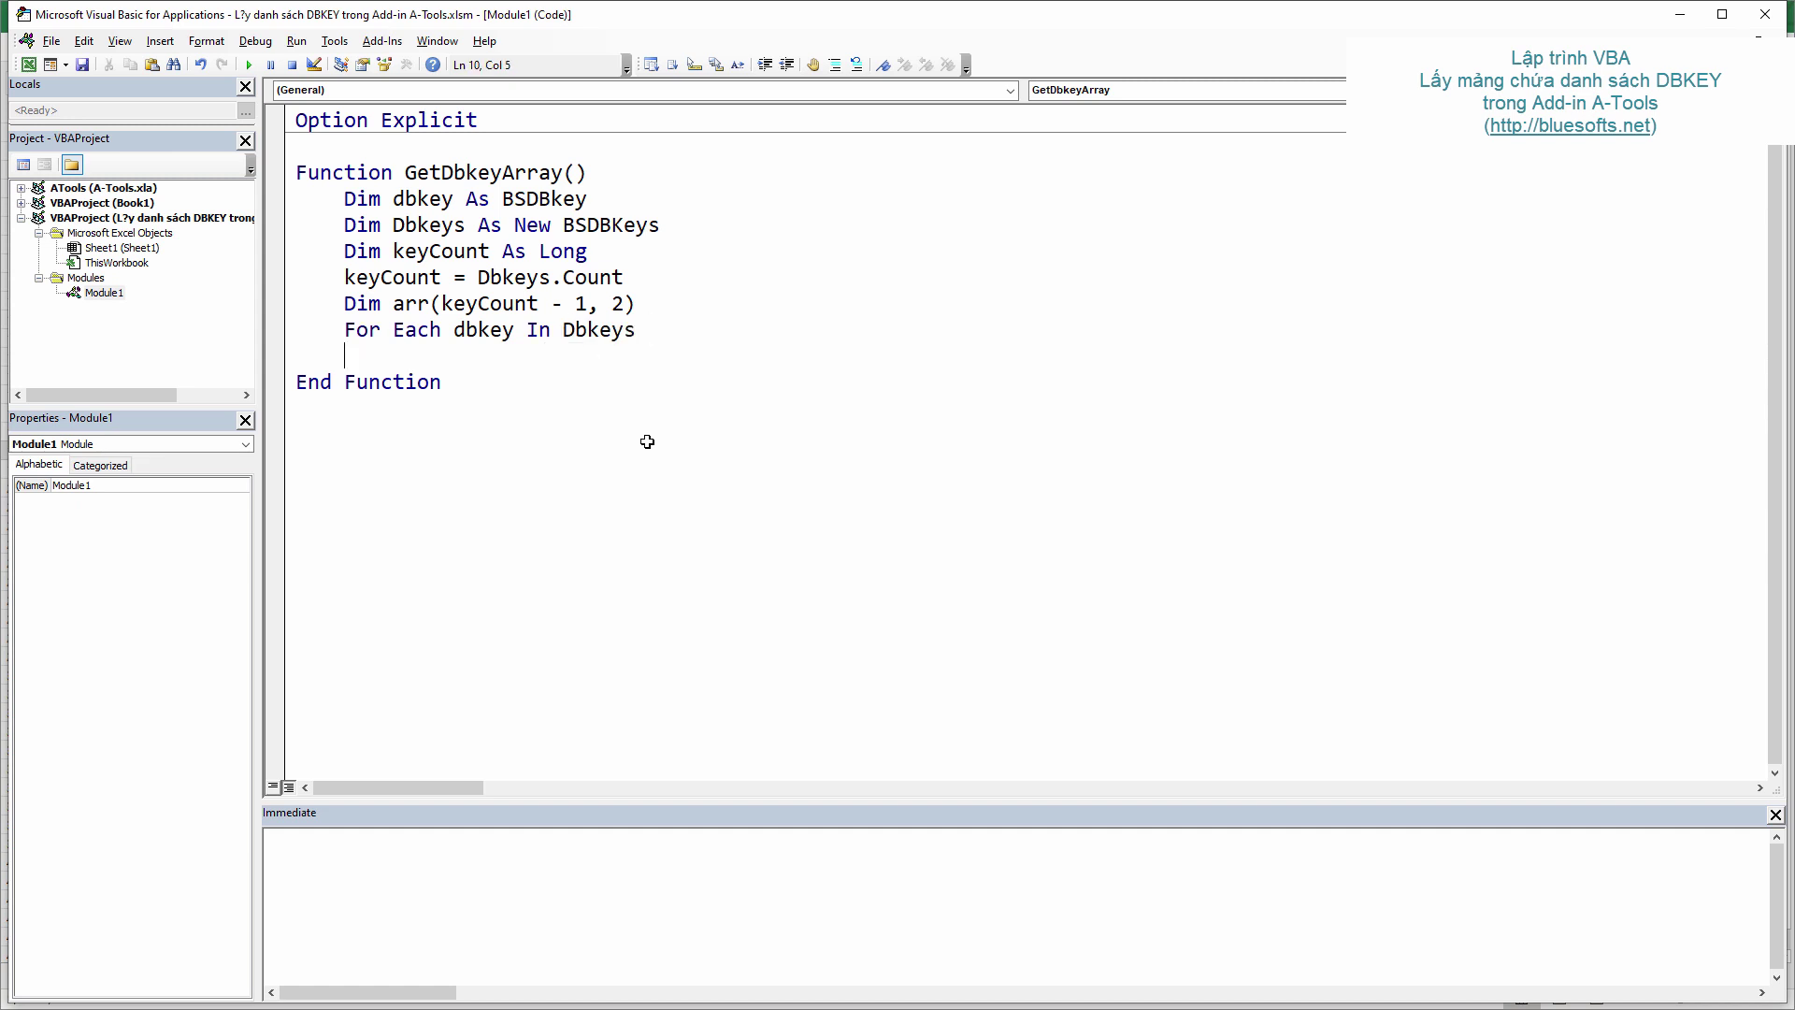
pyautogui.write('Next')
pyautogui.hotkey('ctrl', 'space')
pyautogui.write('dbk')
pyautogui.press('space')
# Step: Below the array declaration, add Dim I As Long and I = -1
pyautogui.press('Up')
pyautogui.press('Up')
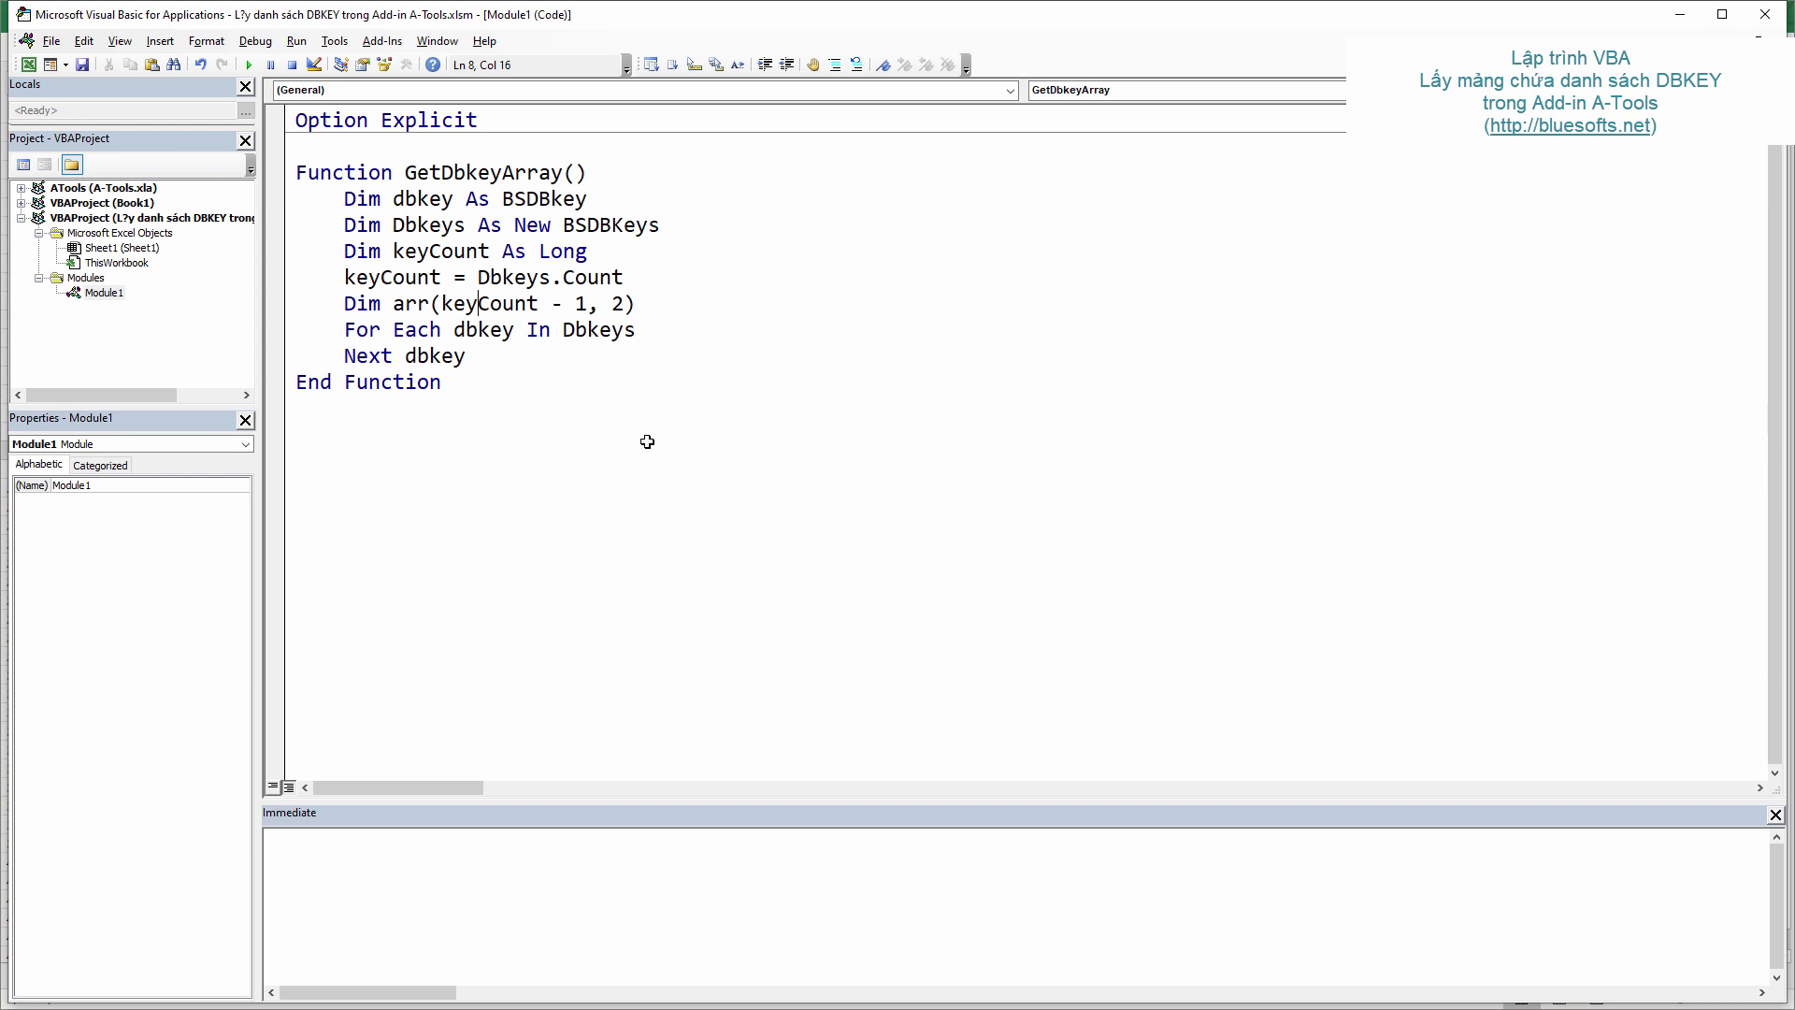
pyautogui.hotkey('ctrl', 'Right')
pyautogui.hotkey('ctrl', 'Right')
pyautogui.press('Return')
pyautogui.write('Dim ')
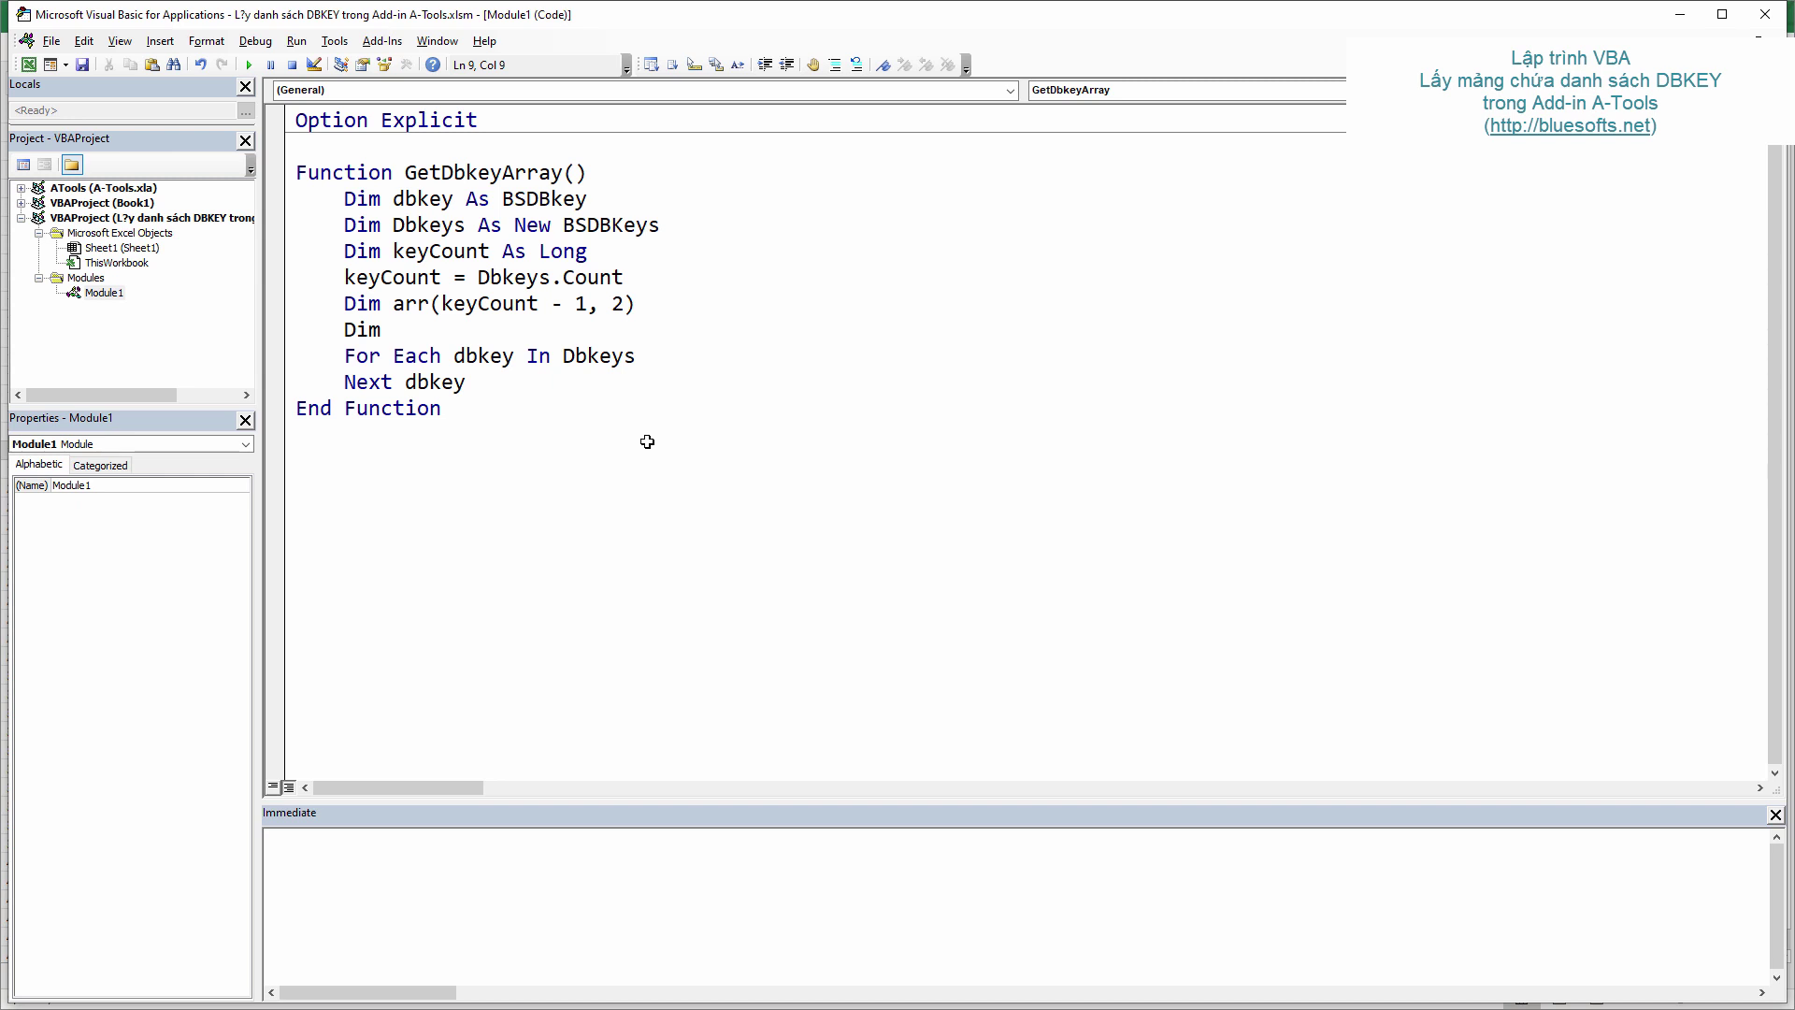
pyautogui.write('I as long')
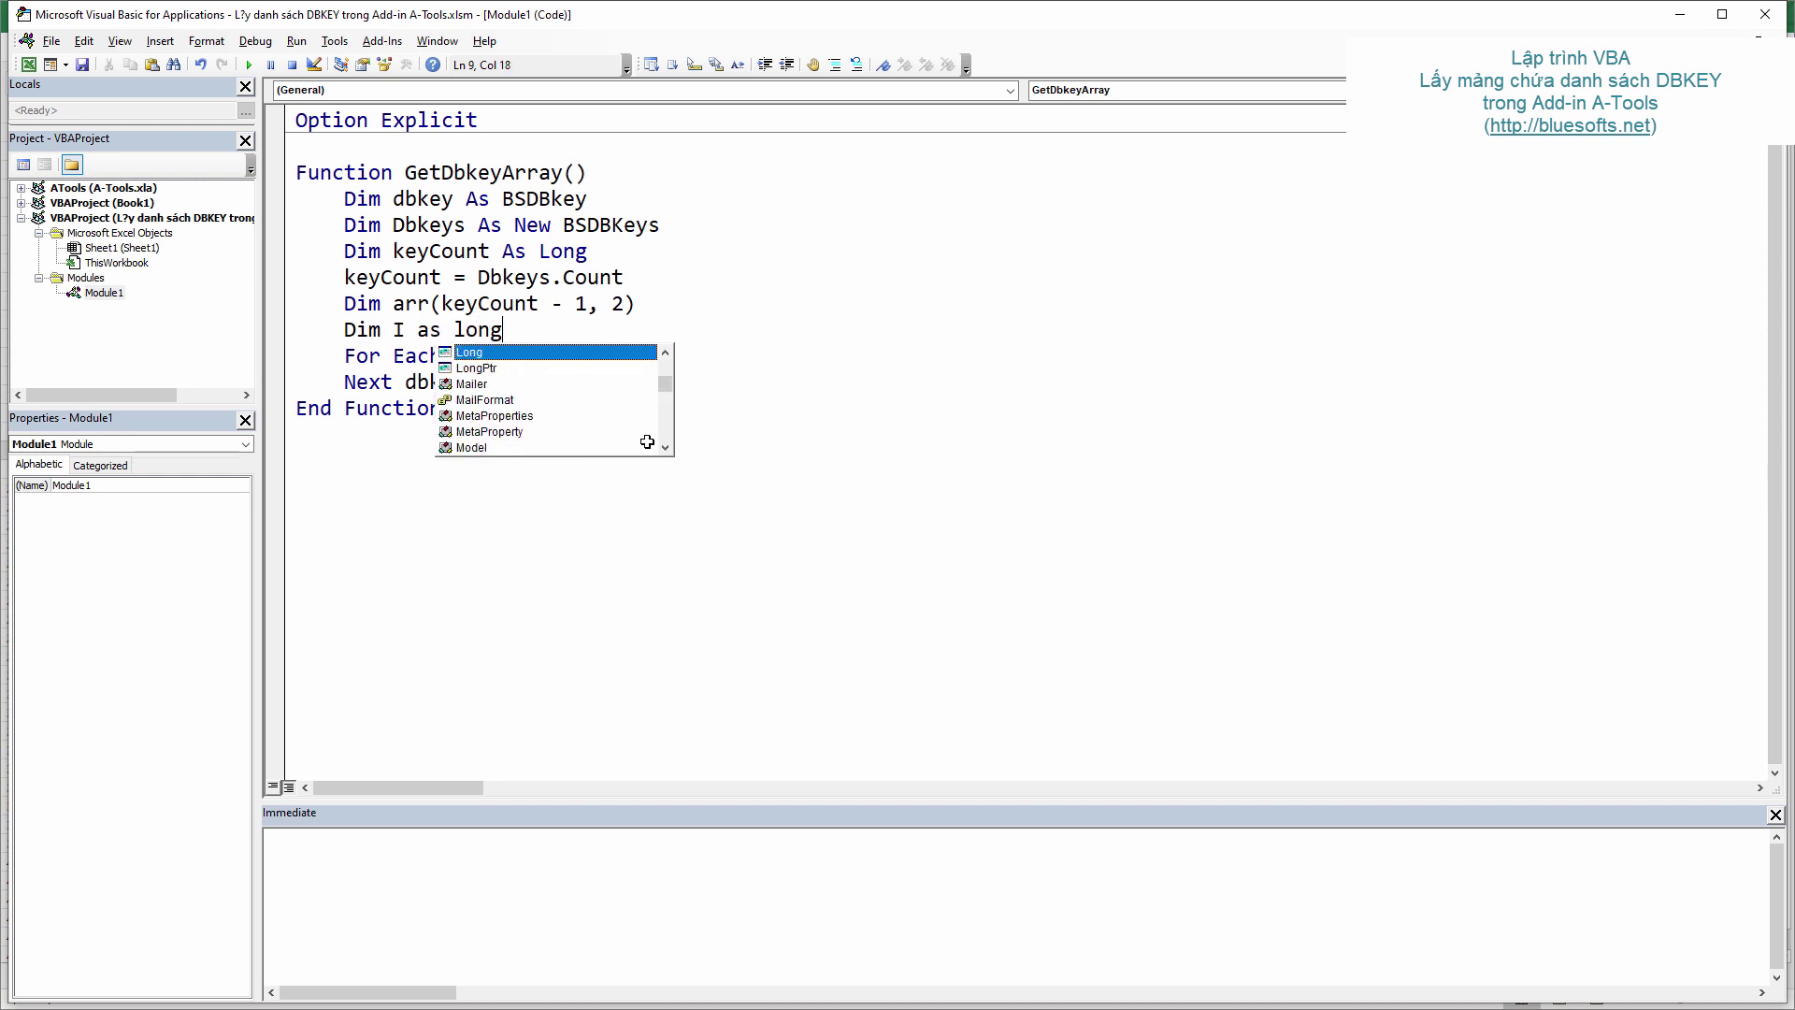
pyautogui.press('Escape')
pyautogui.press('Down')
pyautogui.press('Up')
pyautogui.press('Return')
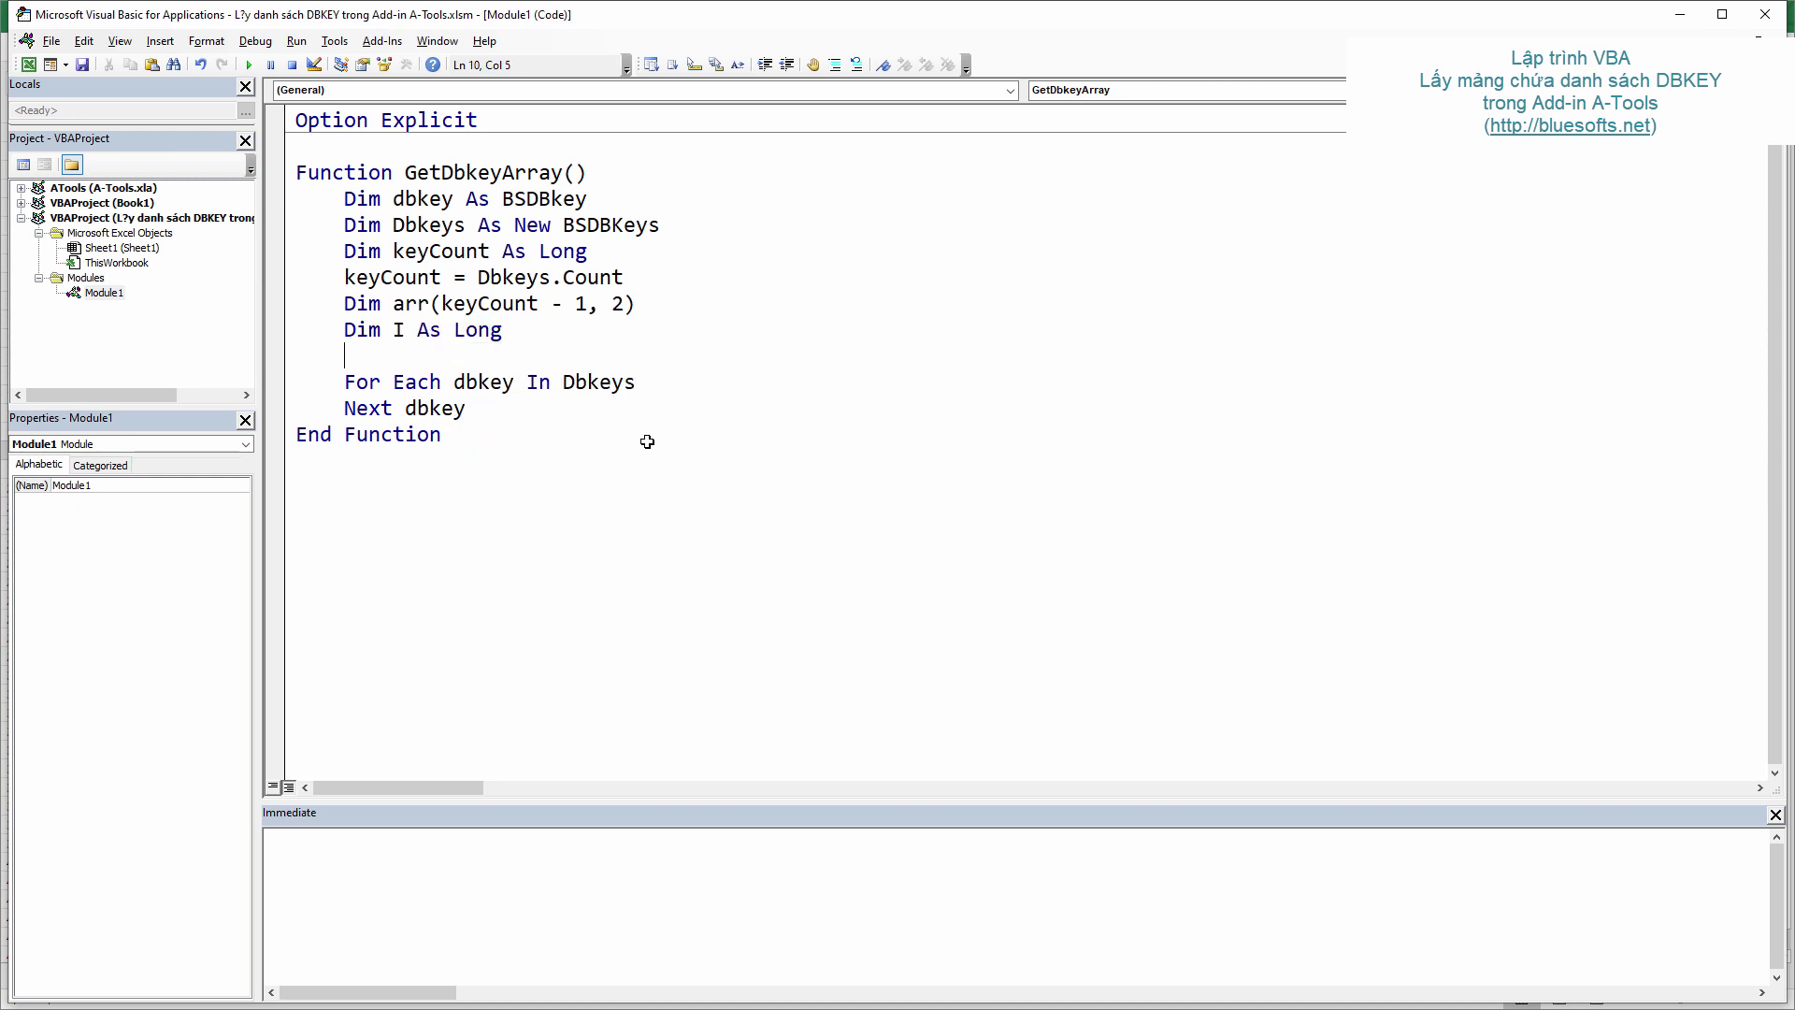
pyautogui.write('I = ')
pyautogui.write('-1')
# Step: Add I = I + 1 as the first line inside the For Each loop
pyautogui.press('Down')
pyautogui.press('Down')
pyautogui.press('Up')
pyautogui.hotkey('ctrl', 'Right')
pyautogui.hotkey('ctrl', 'Right')
pyautogui.press('Return')
pyautogui.press('Tab')
pyautogui.write('I')
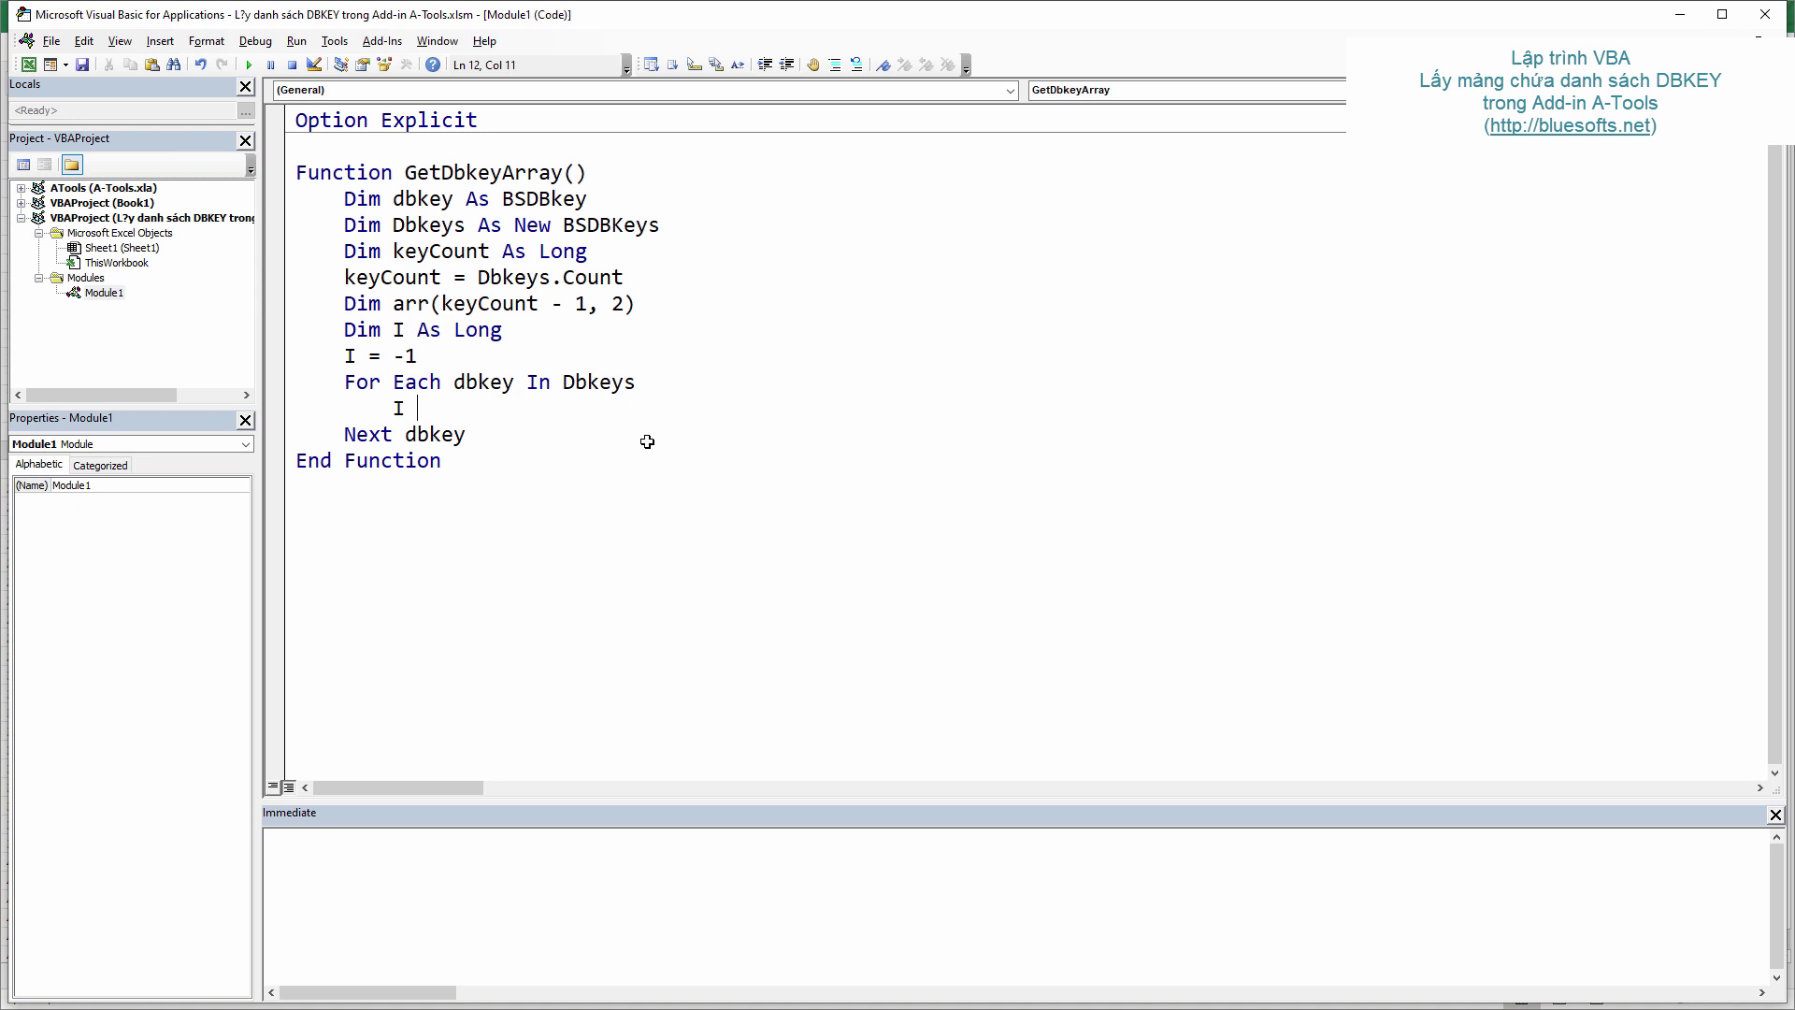
pyautogui.write(' = I + 1')
pyautogui.press('Return')
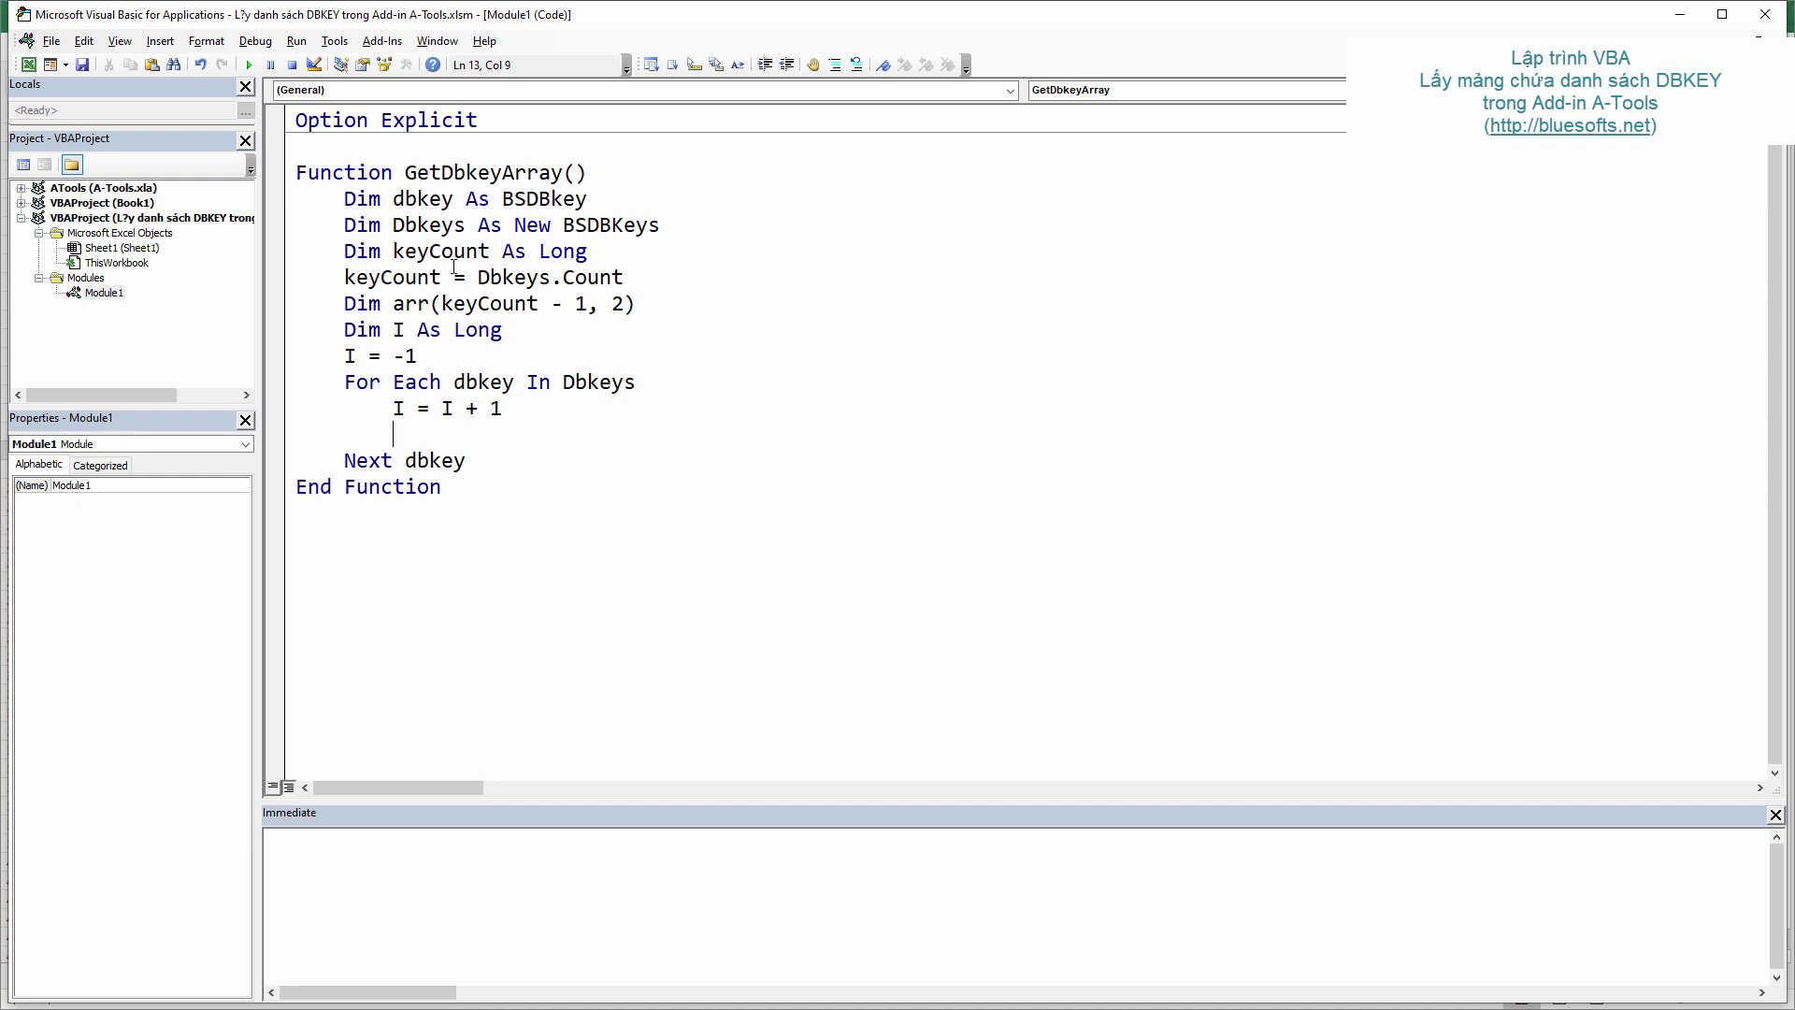
# Step: In the loop, assign arr(I, 0) = dbkey.Name
pyautogui.write('a')
pyautogui.write('rr(')
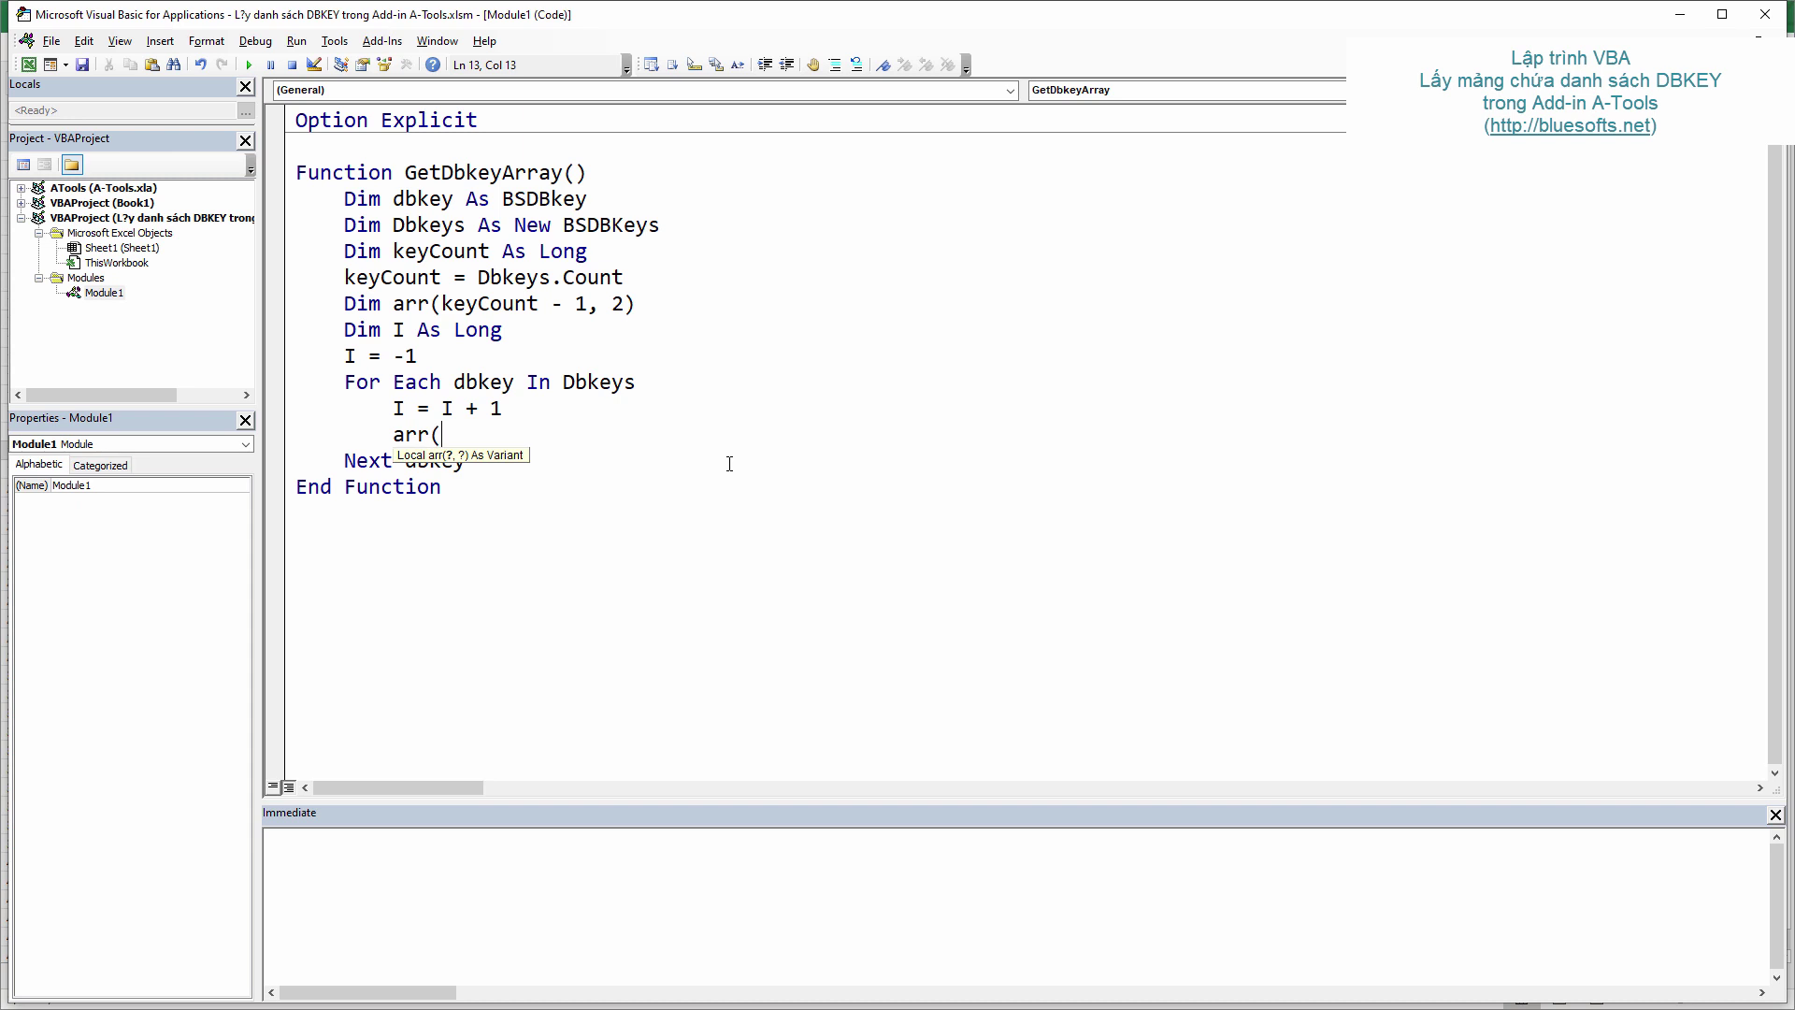
pyautogui.write('I,0')
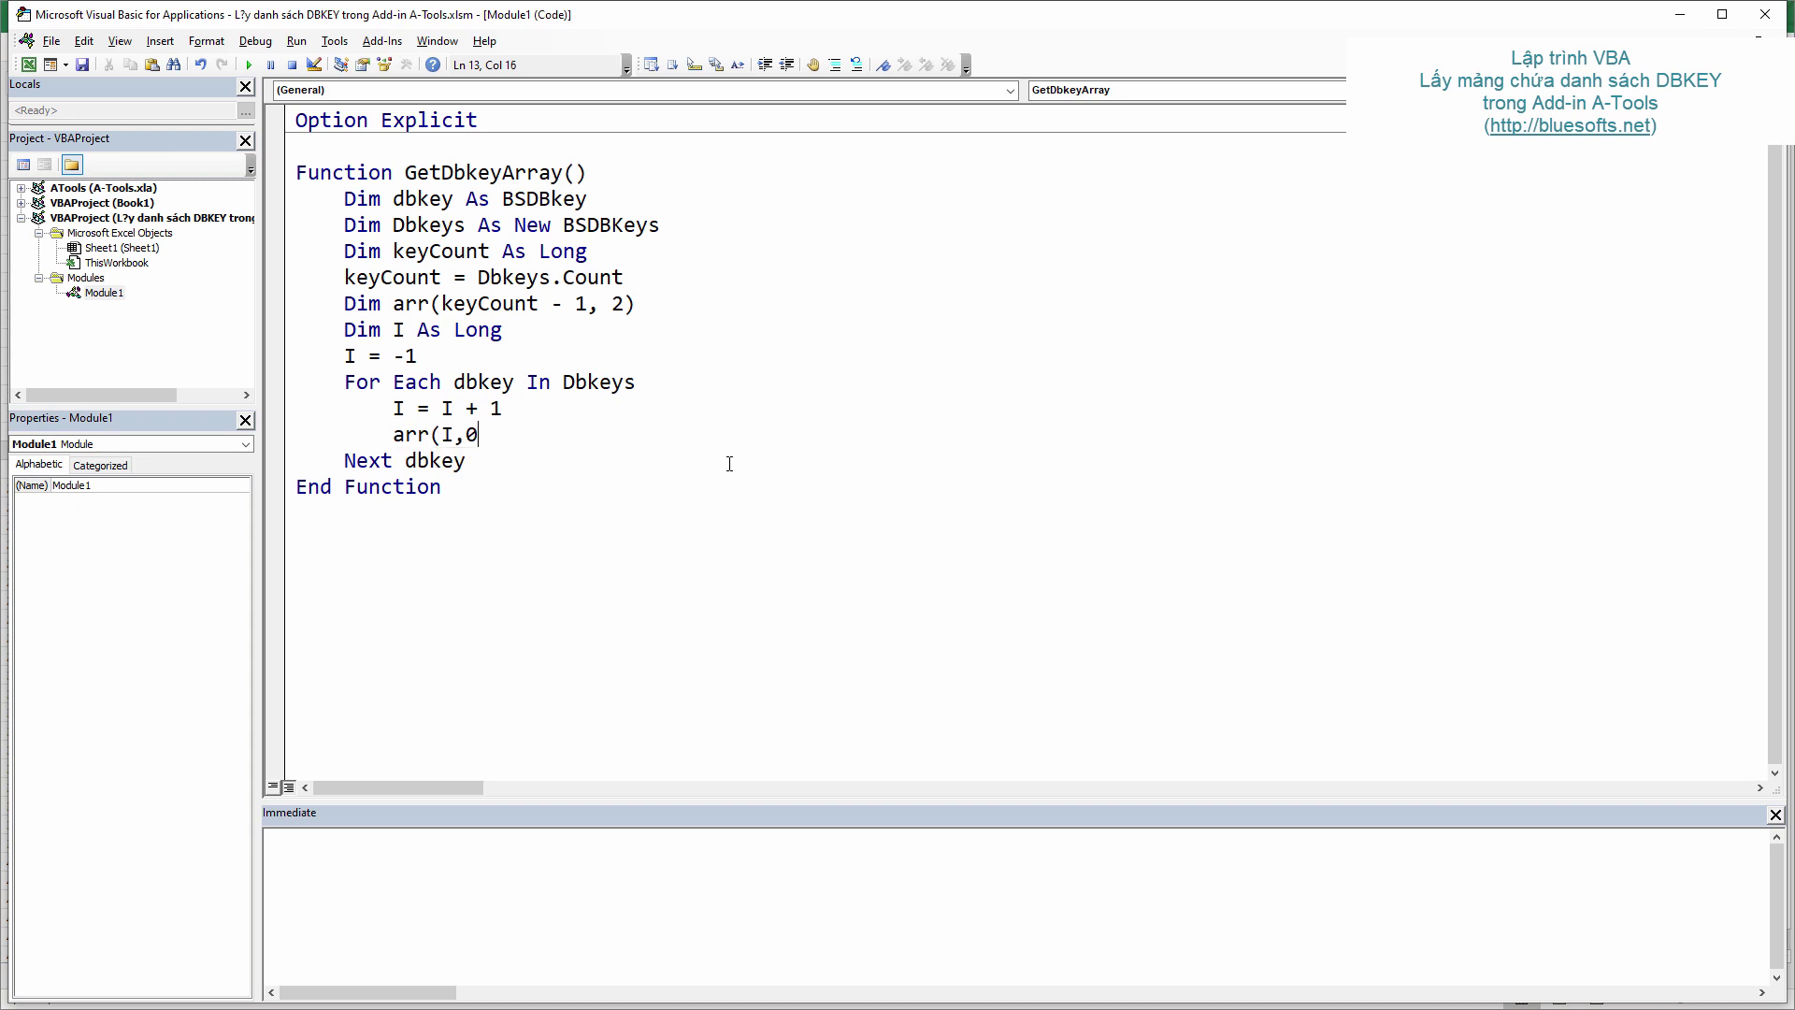
pyautogui.write(') = db')
pyautogui.write('key.')
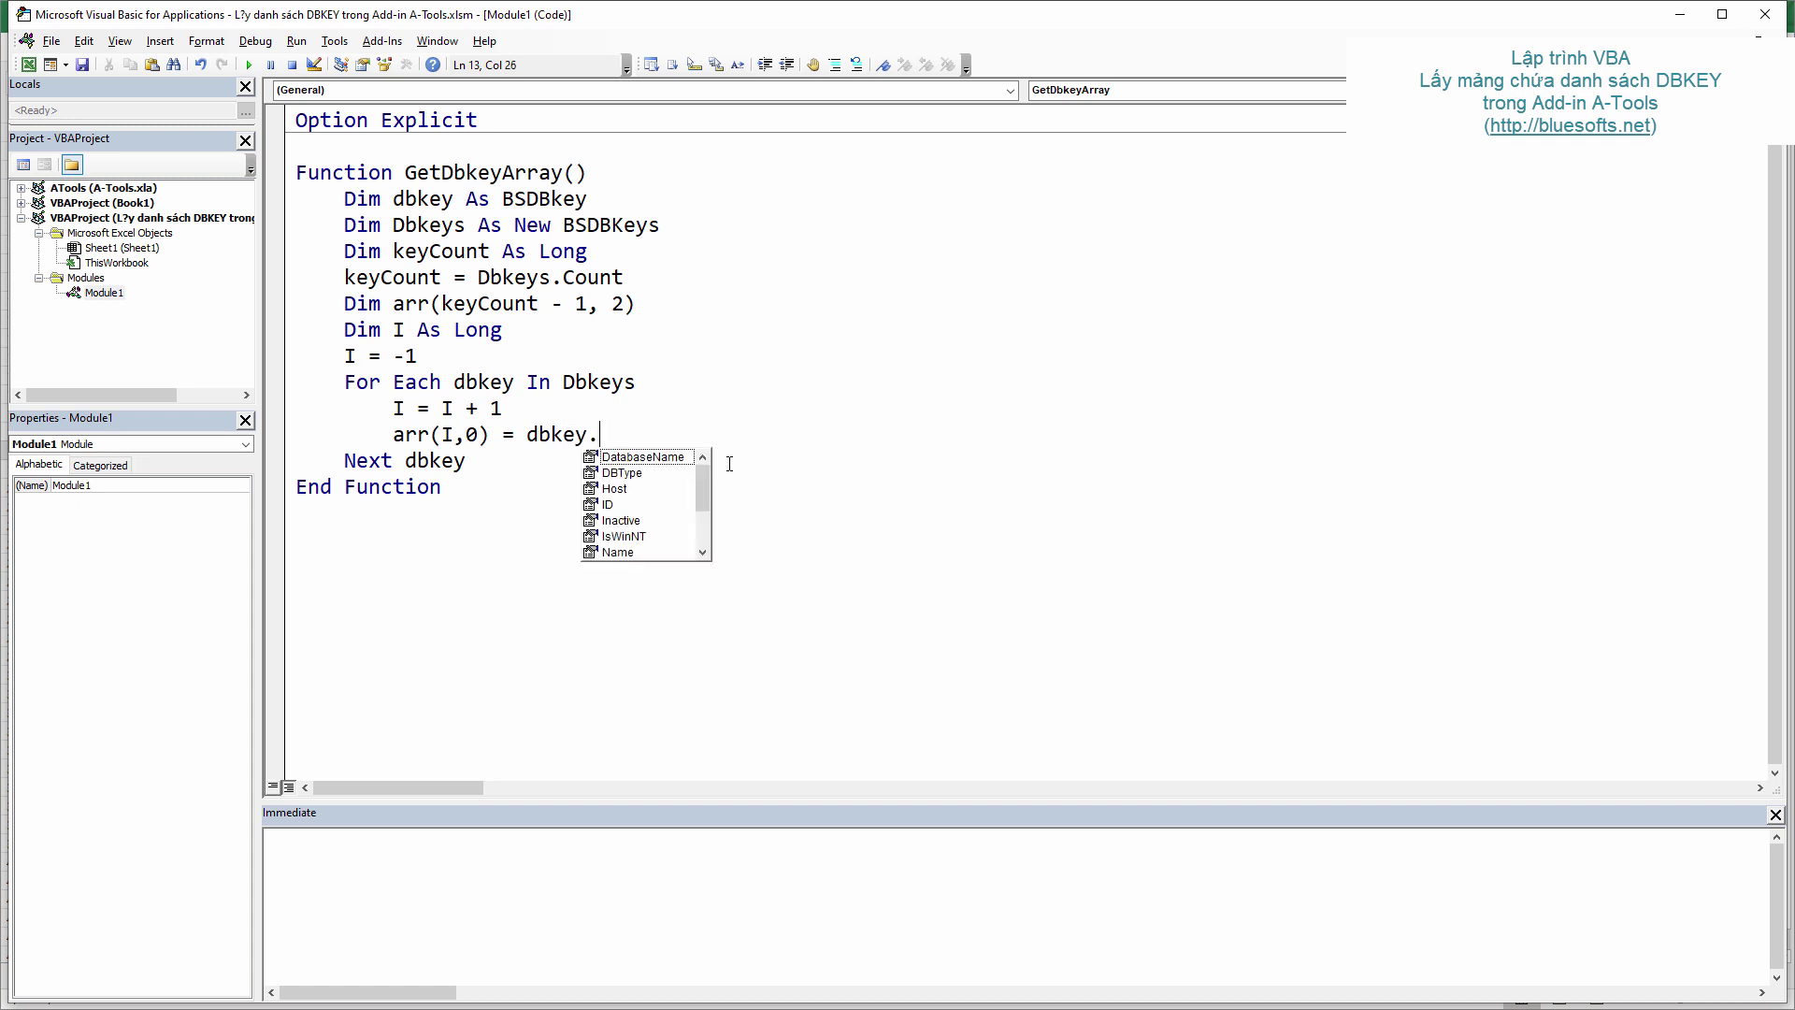
pyautogui.press('Down')
pyautogui.press('Down')
pyautogui.press('Down')
pyautogui.press('Down')
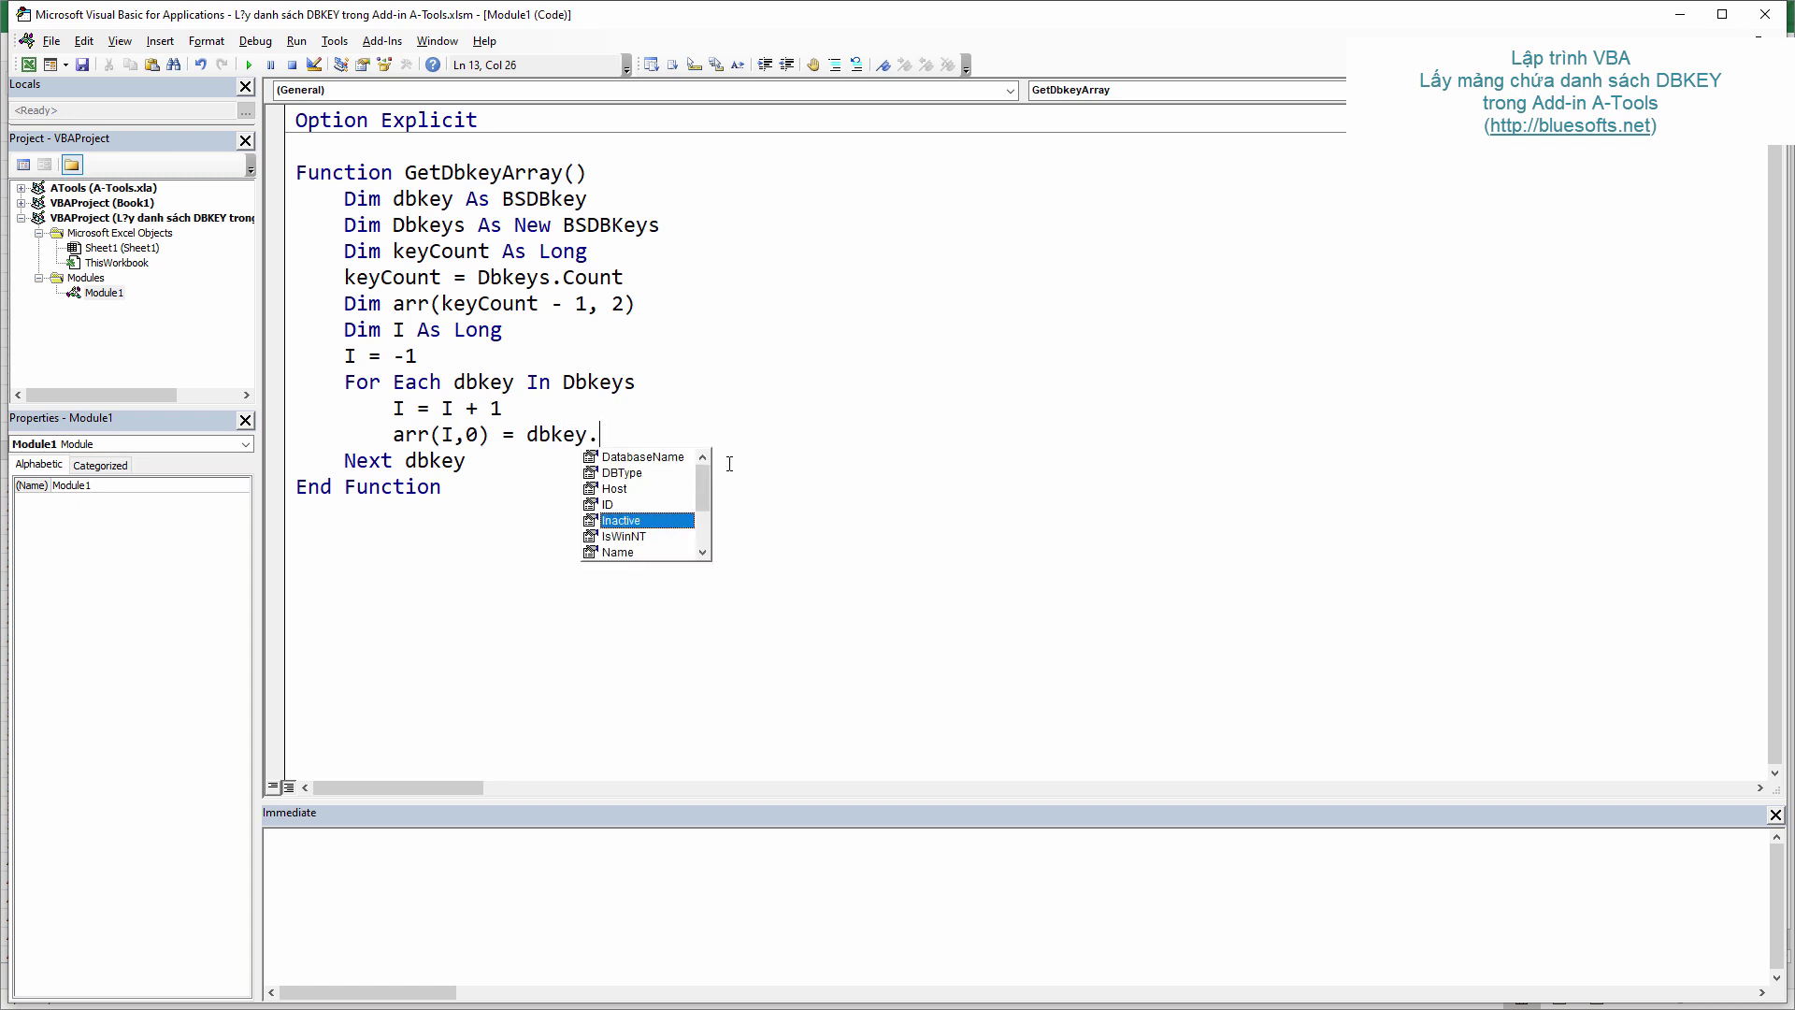
pyautogui.press('Down')
pyautogui.press('Down')
pyautogui.press('space')
pyautogui.write("Name 'DB")
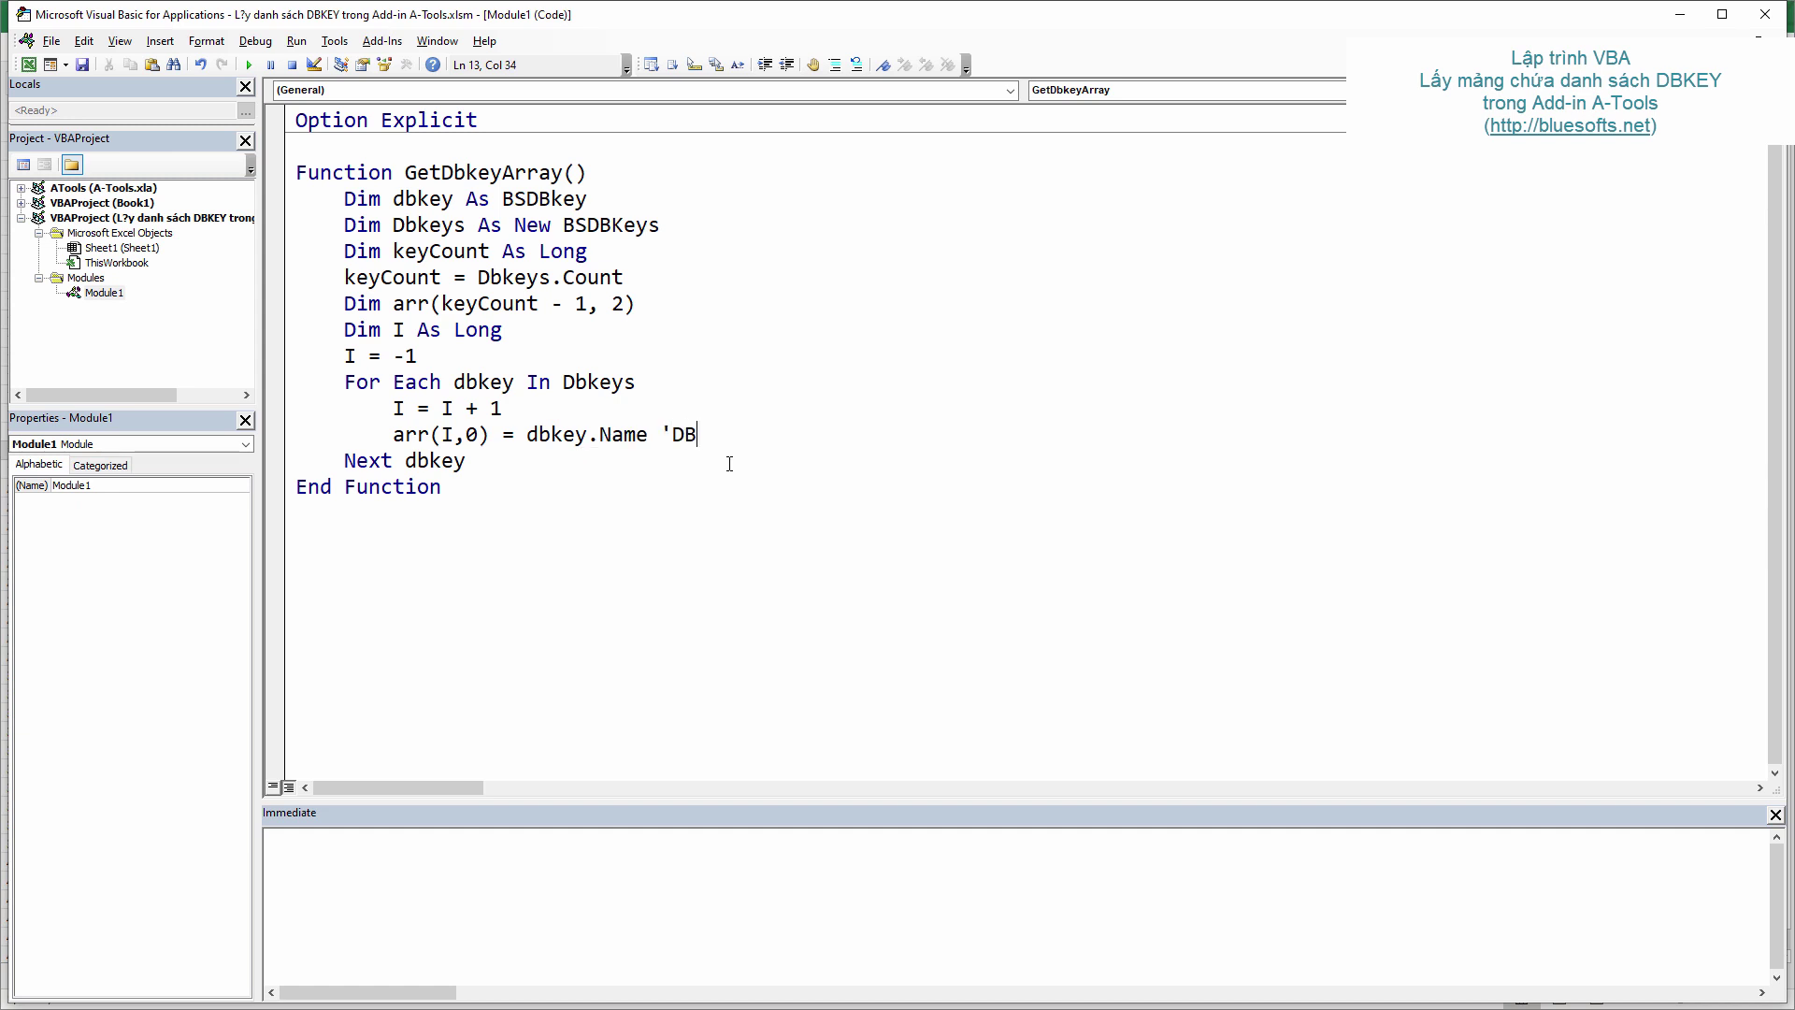
pyautogui.write('KEY code')
pyautogui.press('Return')
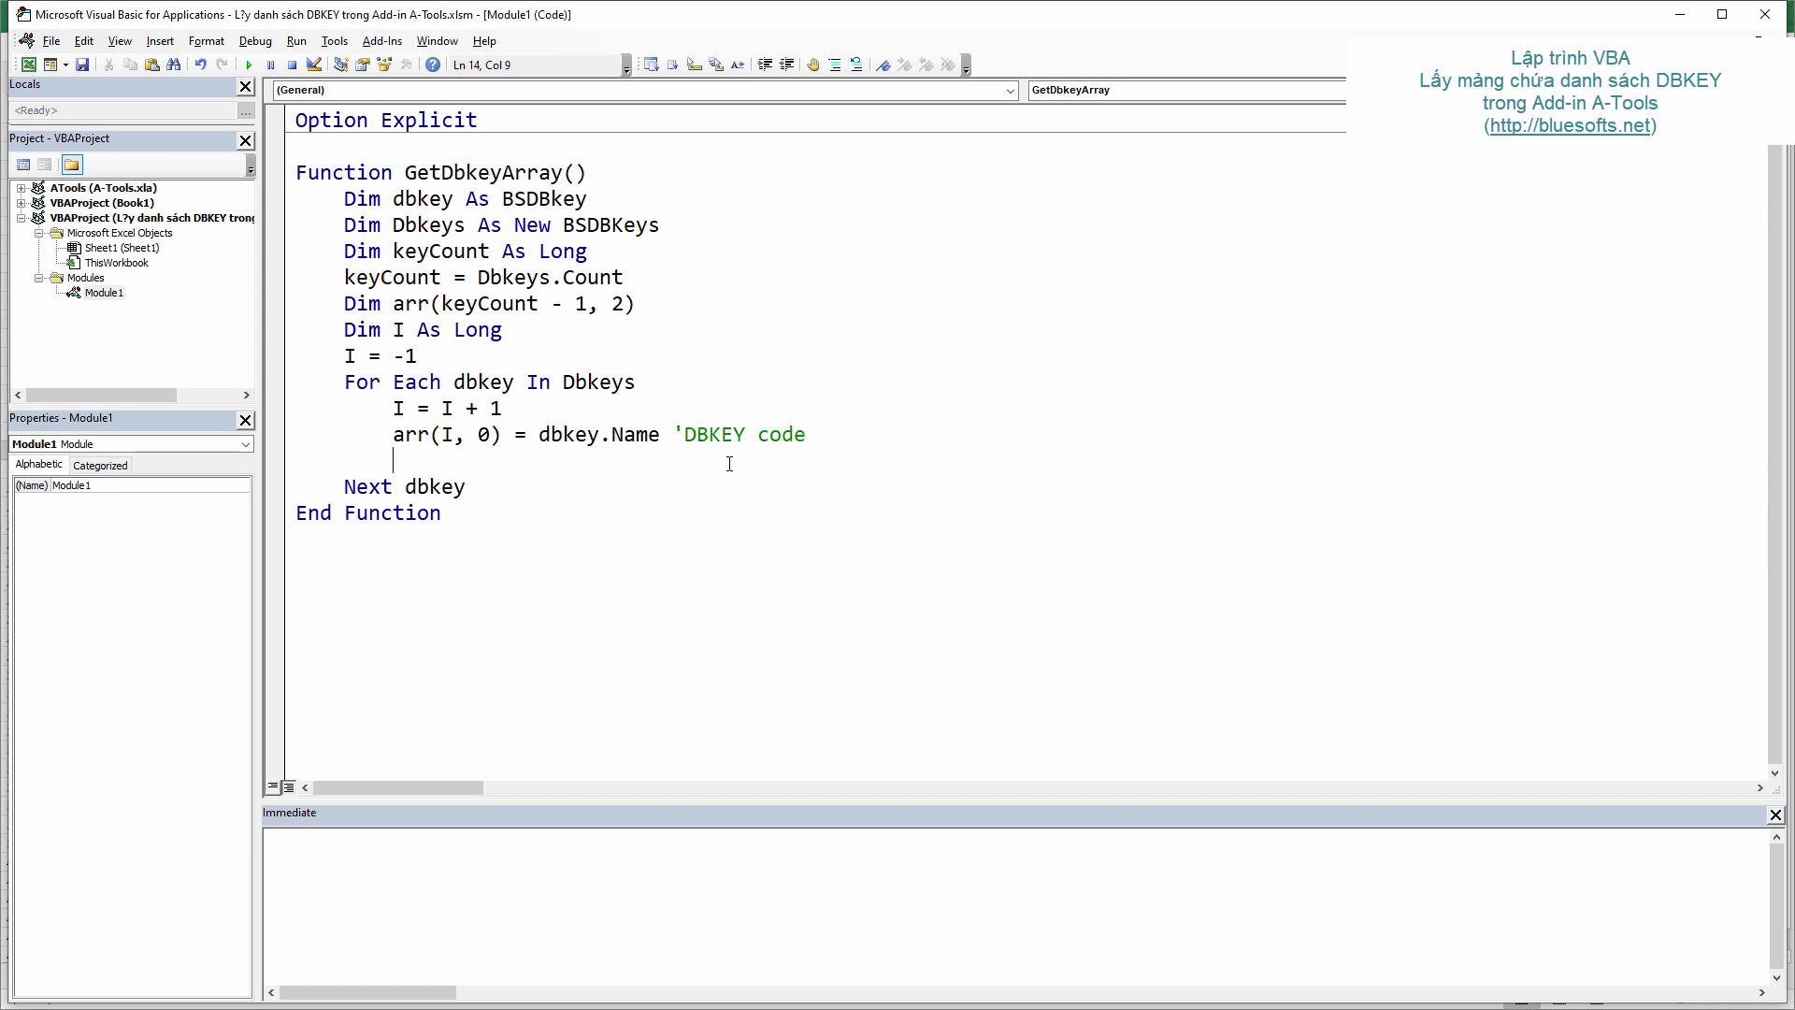
# Step: Duplicate the assignment as arr(I, 1) = dbkey.DatabaseName
pyautogui.hotkey('shift', 'Down')
pyautogui.hotkey('shift', 'Up')
pyautogui.hotkey('ctrl', 'shift', 'Right')
pyautogui.hotkey('ctrl', 'shift', 'Right')
pyautogui.hotkey('ctrl', 'shift', 'Right')
pyautogui.hotkey('ctrl', 'shift', 'Right')
pyautogui.hotkey('ctrl', 'shift', 'Right')
pyautogui.hotkey('ctrl', 'shift', 'Right')
pyautogui.hotkey('ctrl', 'shift', 'Right')
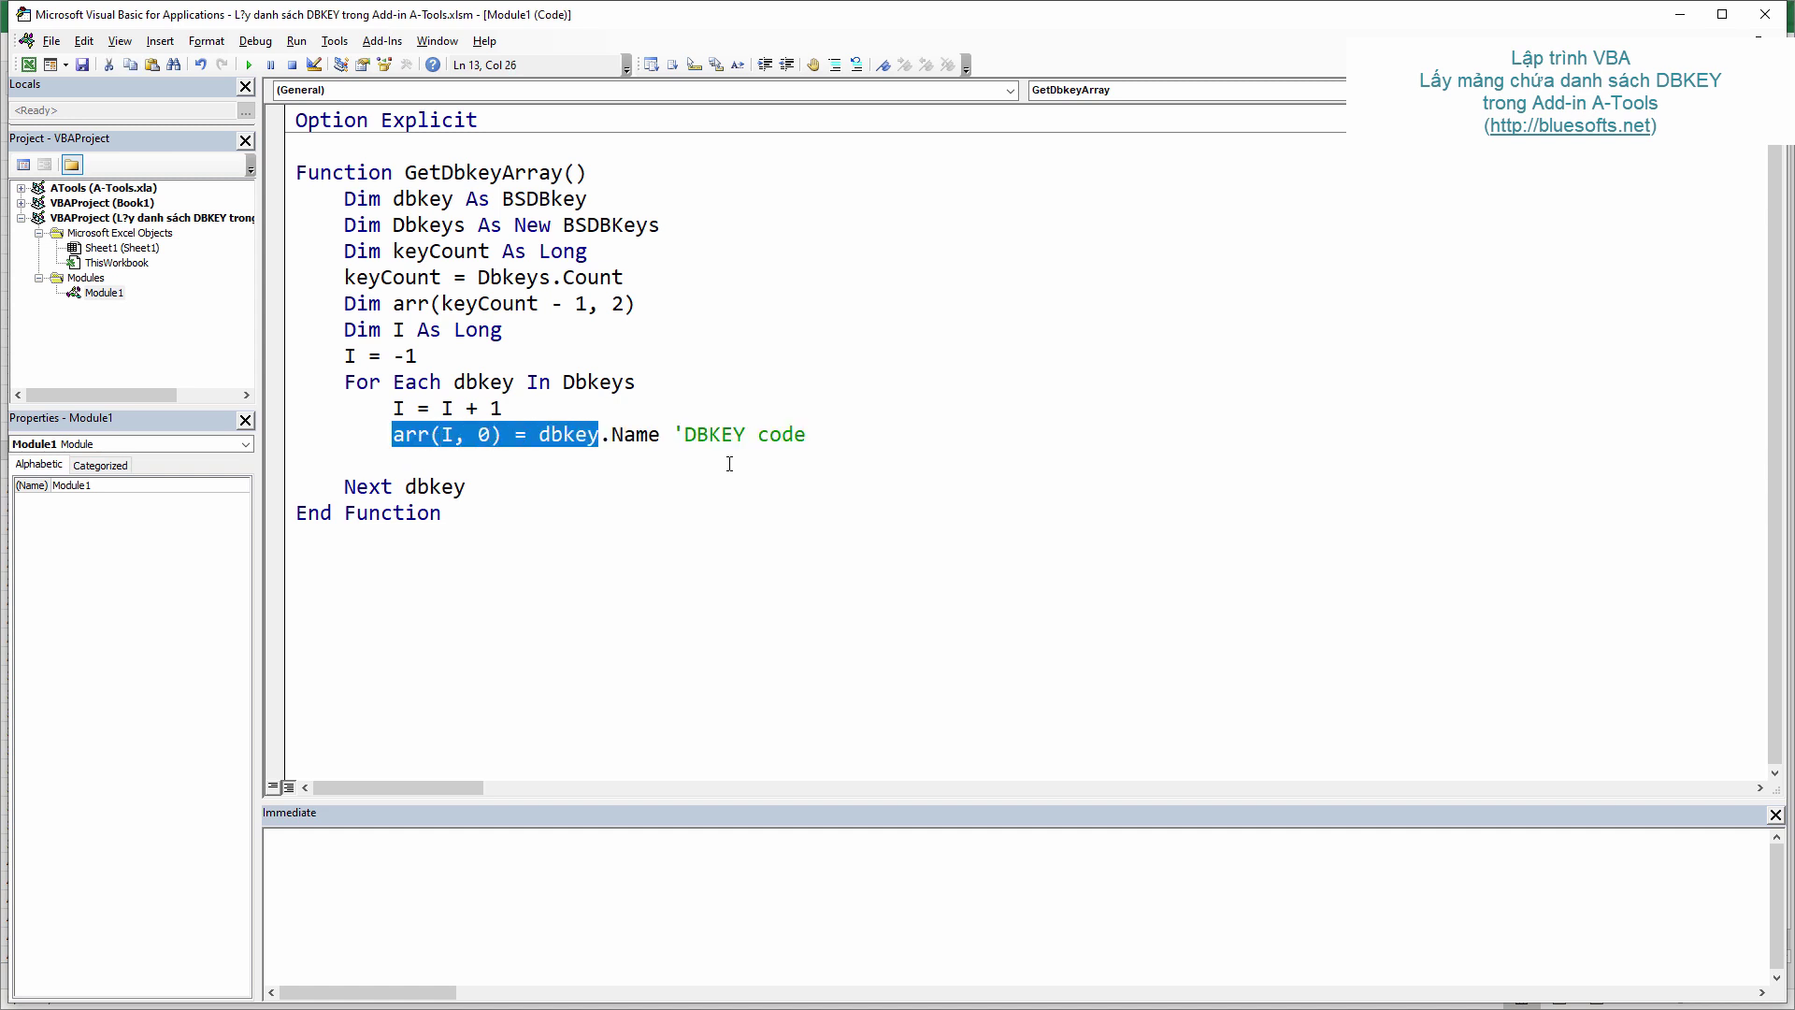
pyautogui.hotkey('ctrl', 'c')
pyautogui.press('Down')
pyautogui.hotkey('ctrl', 'v')
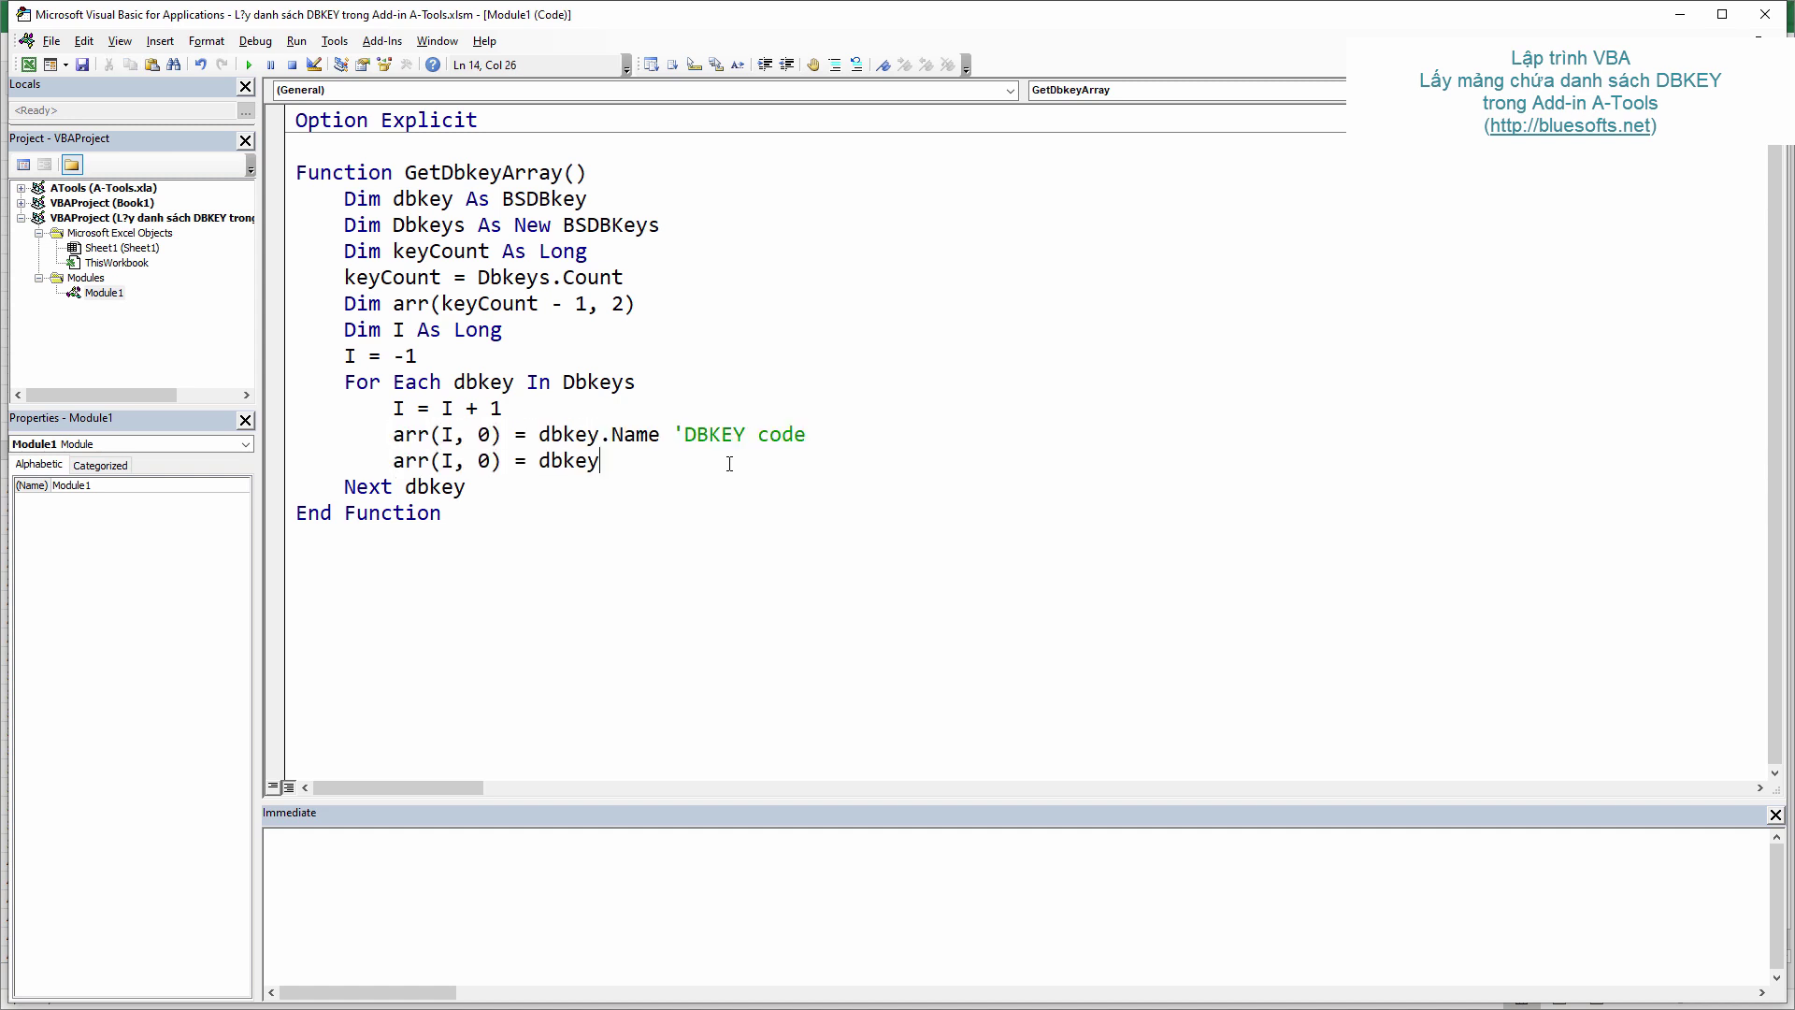
pyautogui.write('.')
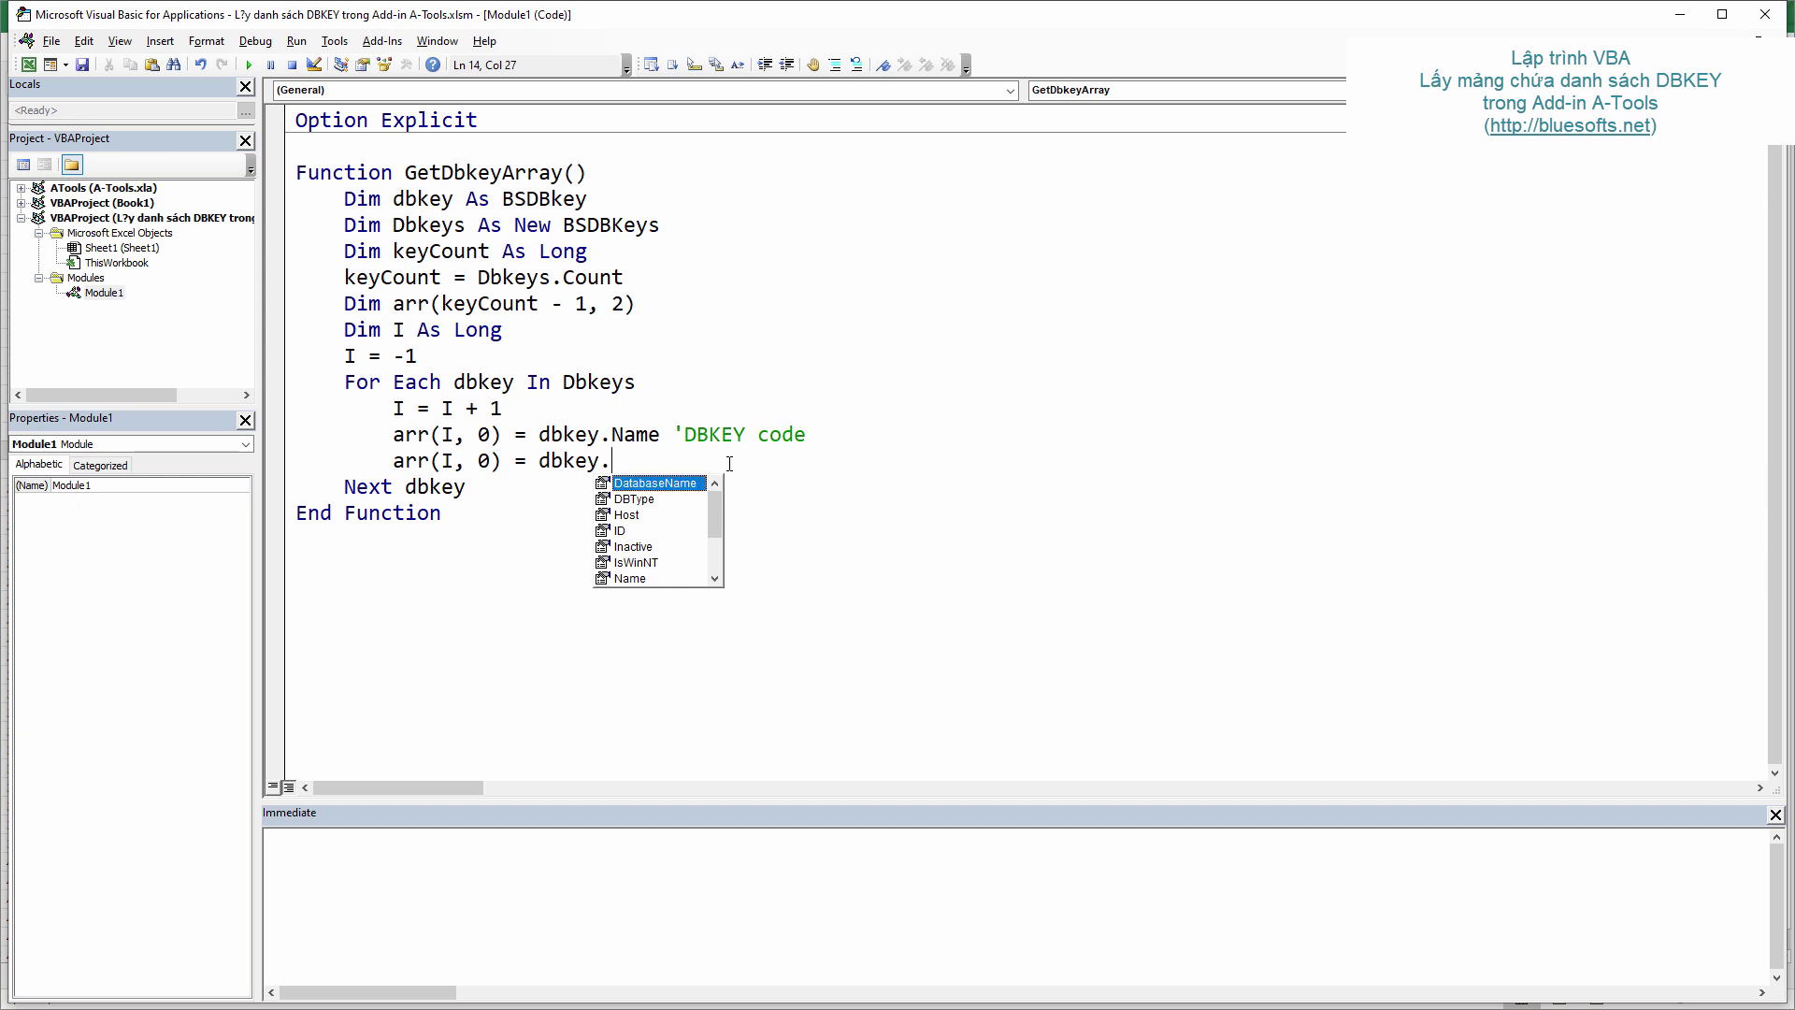
pyautogui.press('Tab')
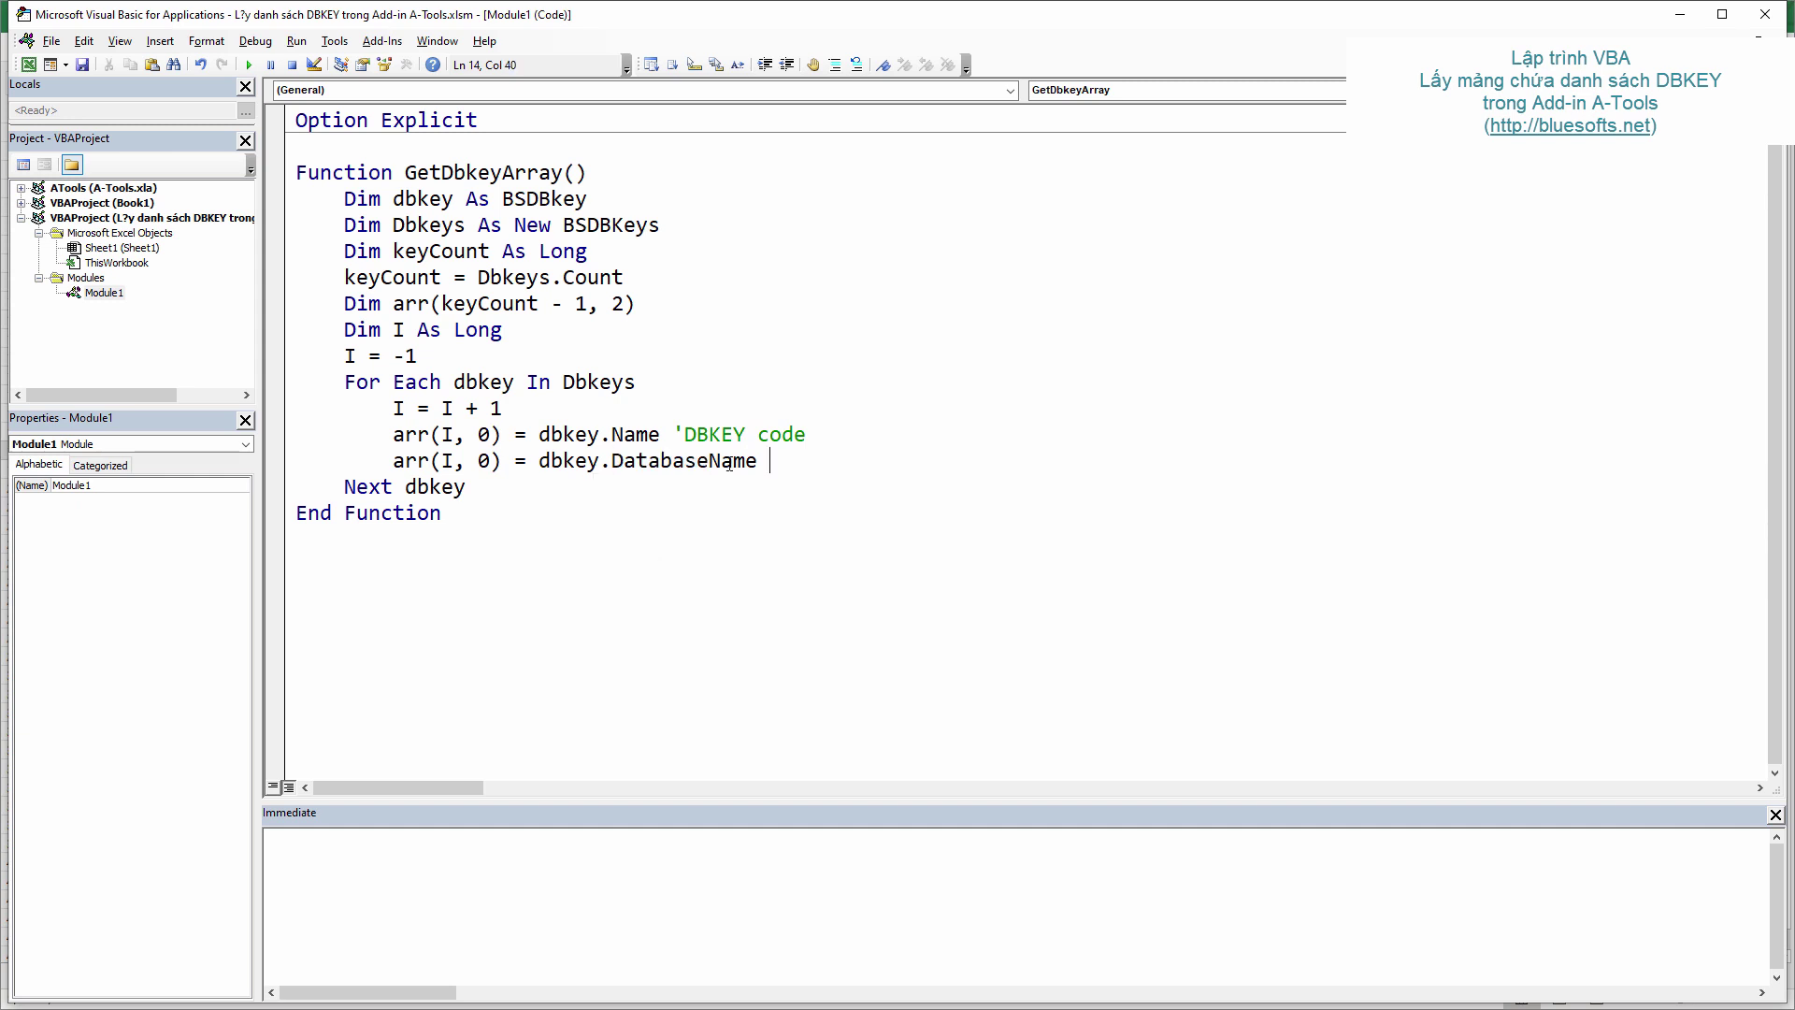
pyautogui.press('Return')
pyautogui.press('Up')
pyautogui.press('Right')
pyautogui.press('Right')
pyautogui.press('Right')
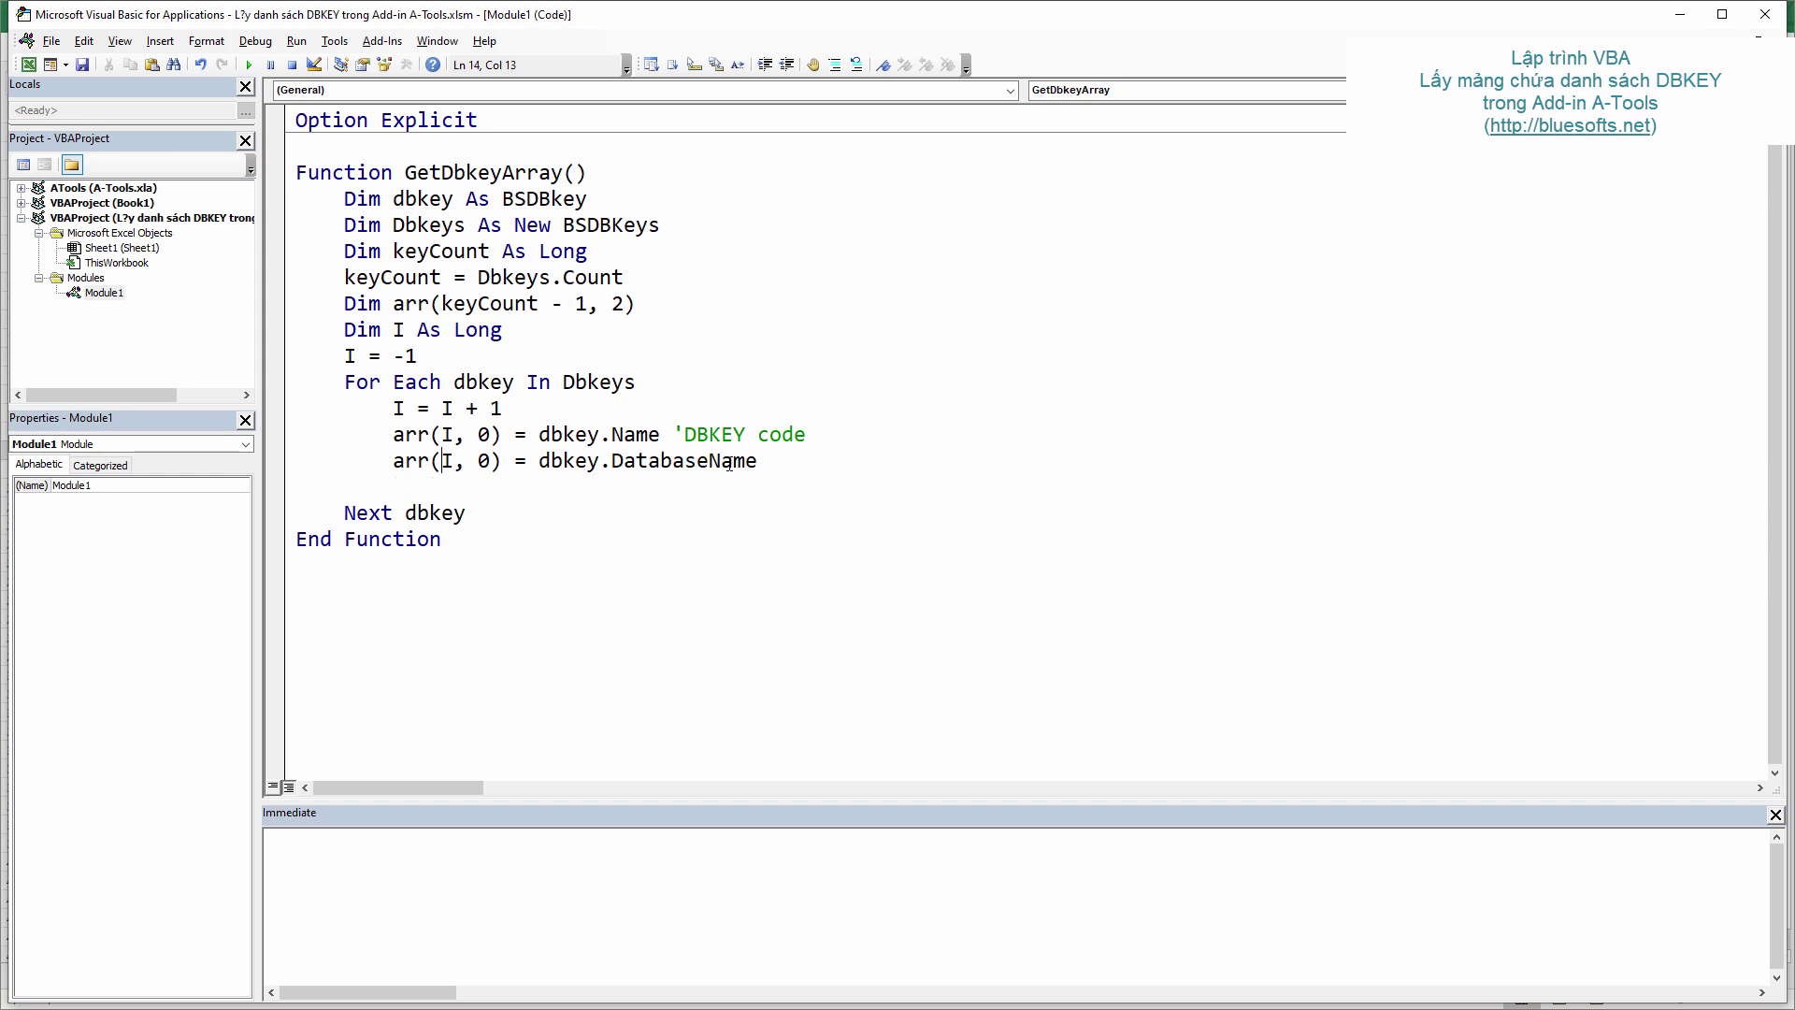
pyautogui.press('Delete')
pyautogui.write('1')
# Step: Add arr(I, 2) = dbkey.DBType and begin the return line after Next dbkey
pyautogui.hotkey('ctrl', 'v')
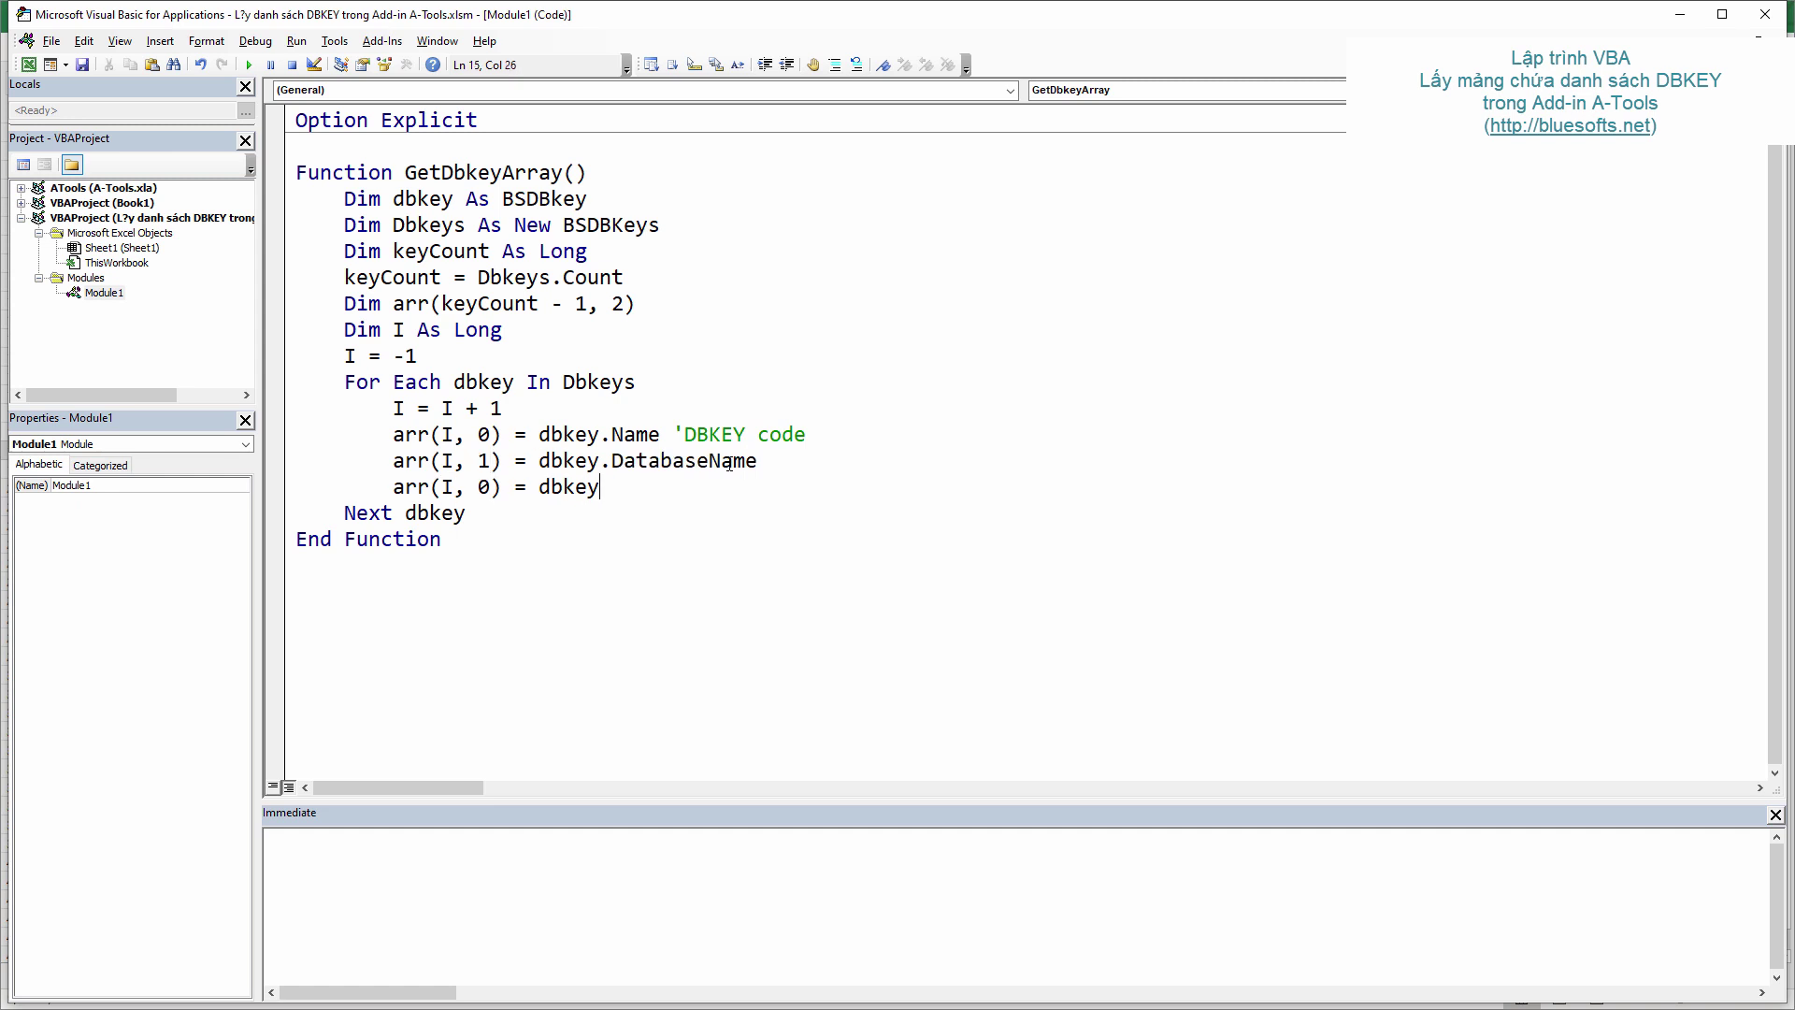
pyautogui.write('.')
pyautogui.press('Down')
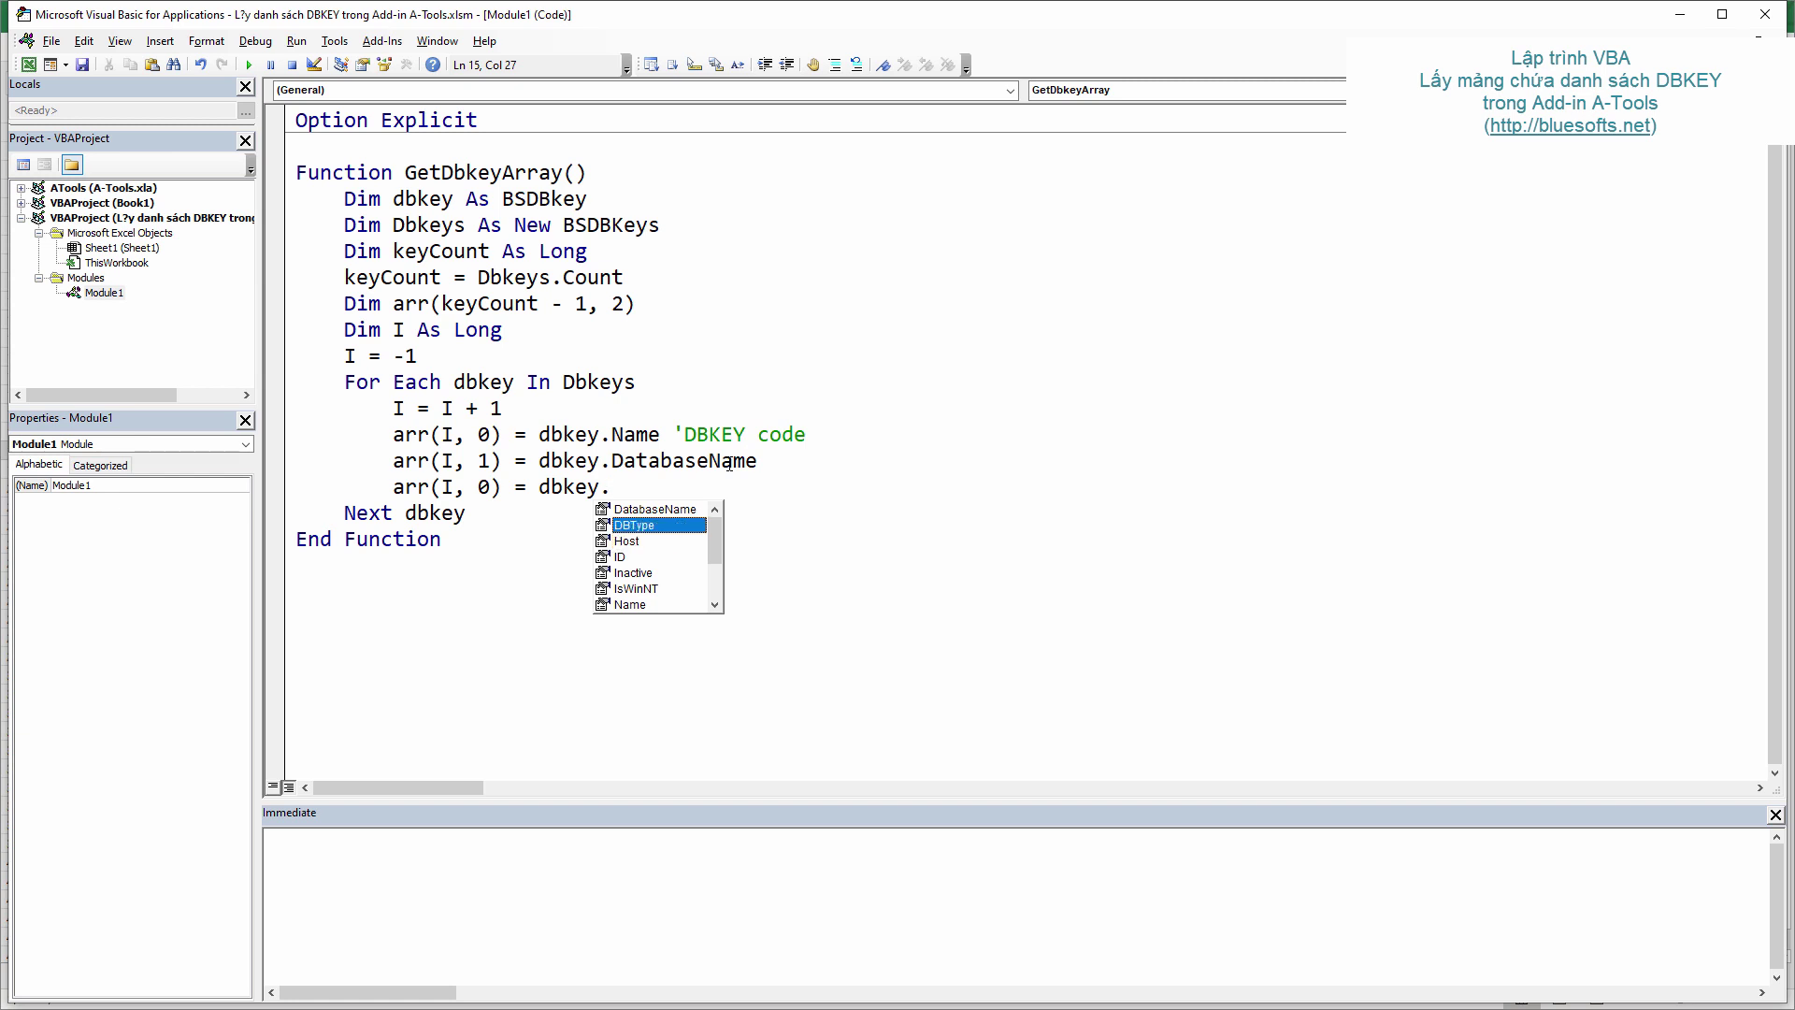
pyautogui.press('Left')
pyautogui.press('Left')
pyautogui.press('Left')
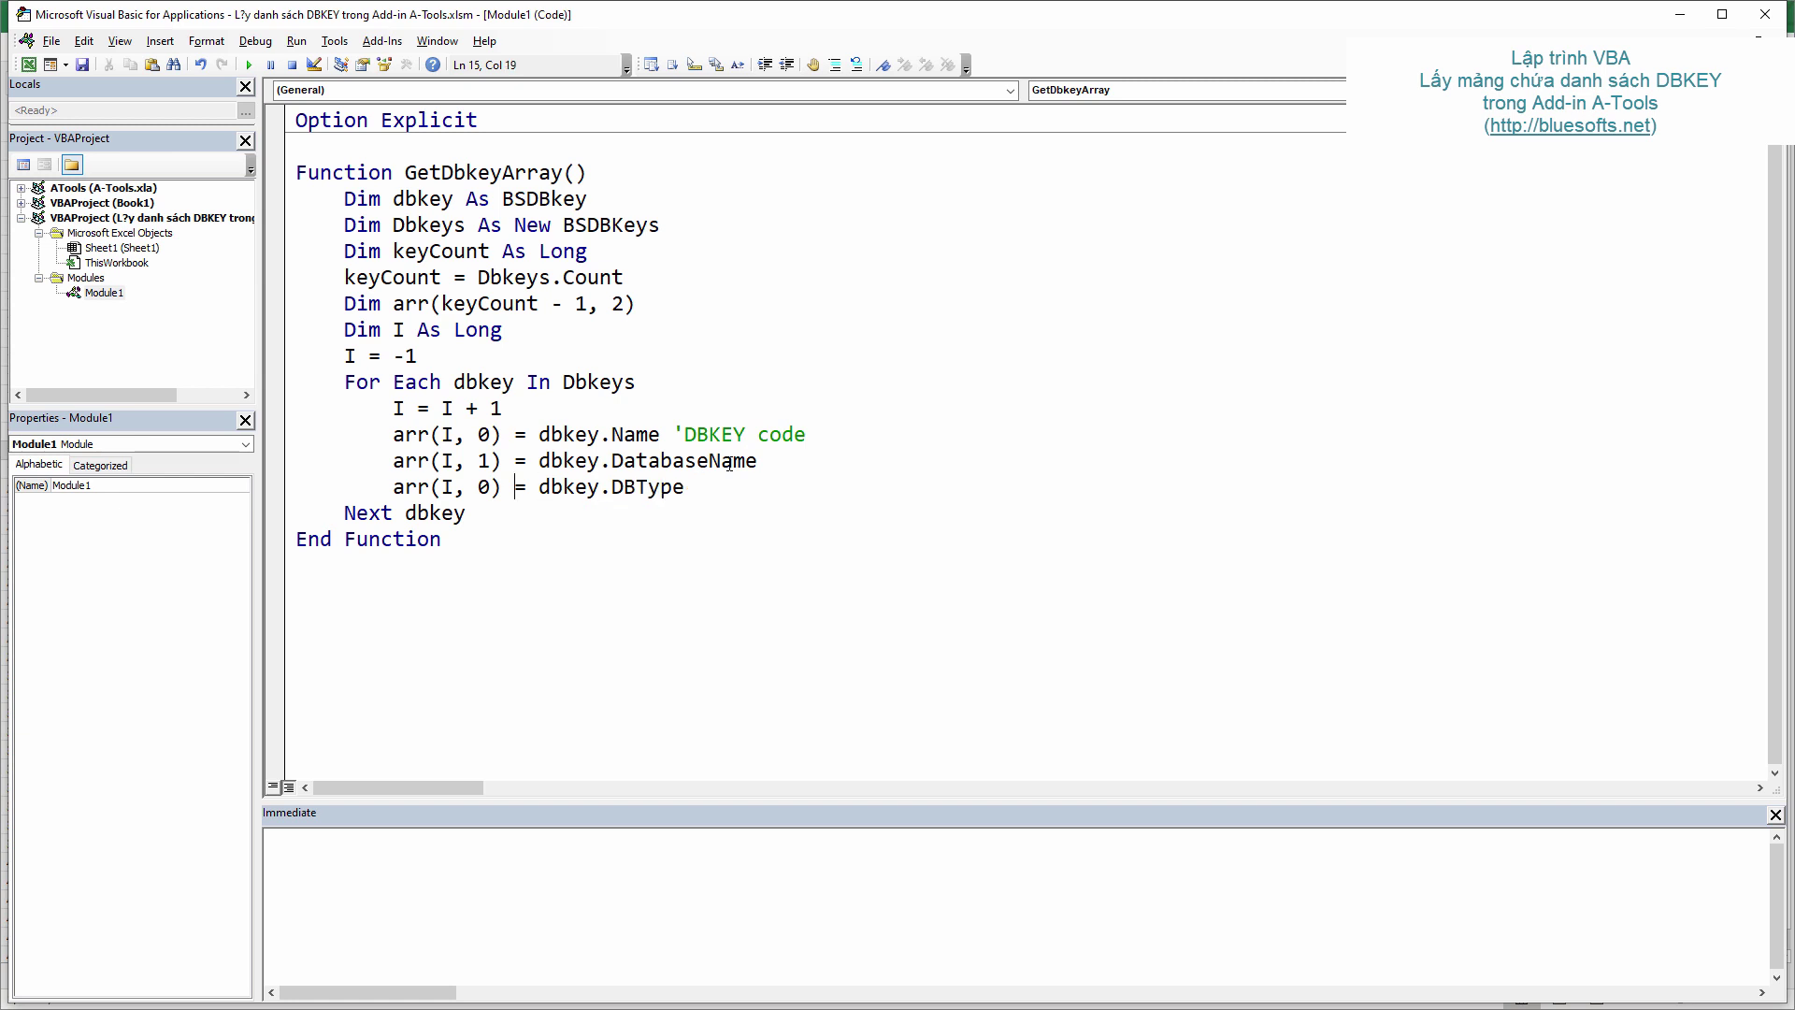
pyautogui.press('BackSpace')
pyautogui.write('2')
pyautogui.press('Return')
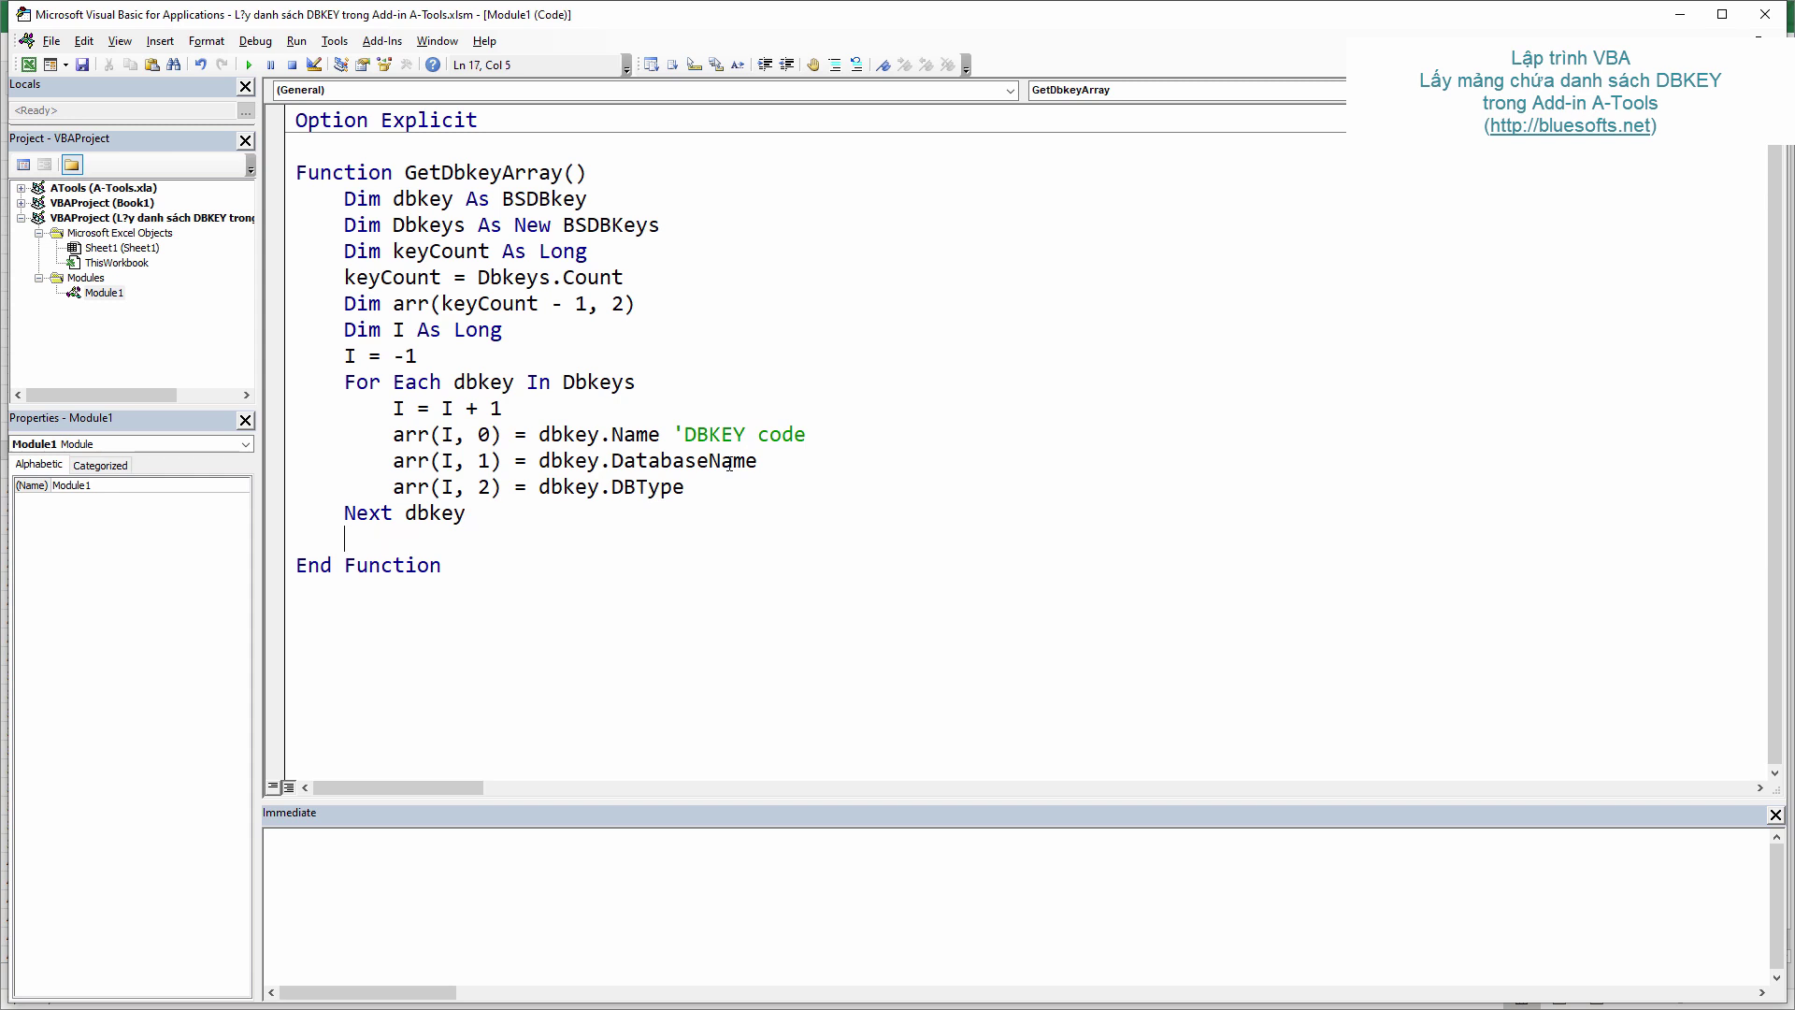
pyautogui.write('get')
pyautogui.hotkey('ctrl', 'space')
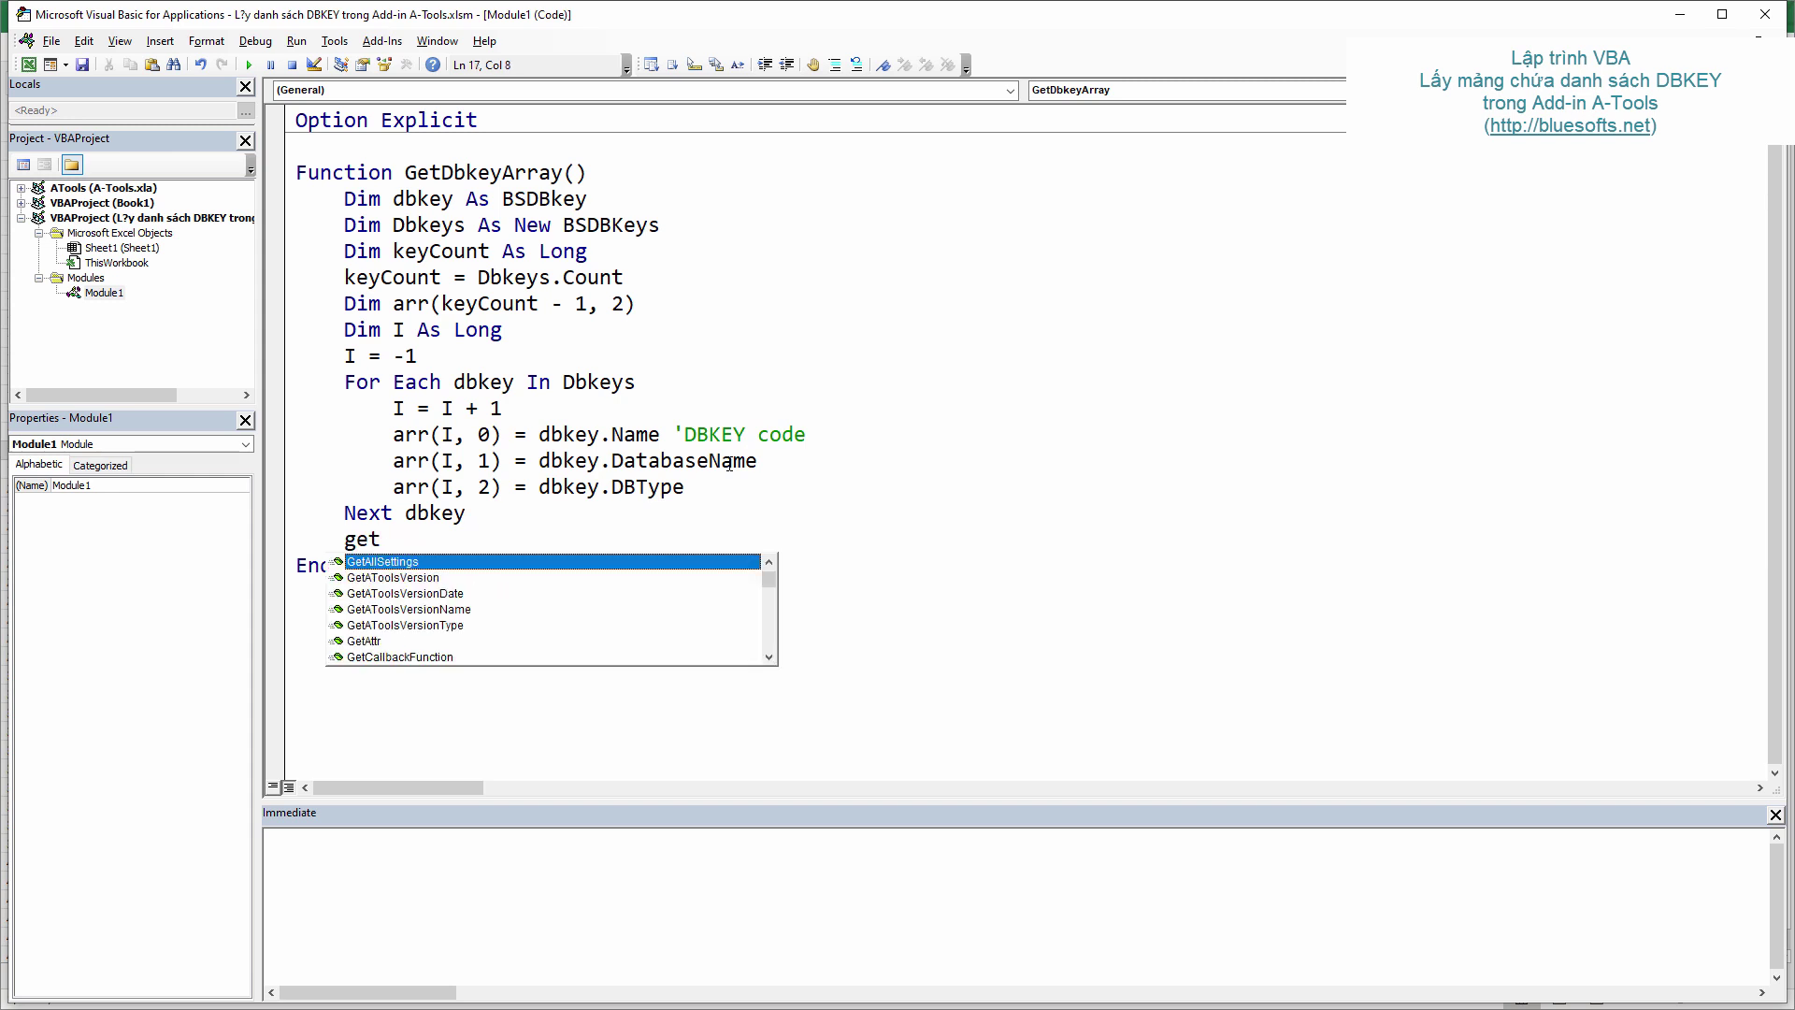
# Step: Finish the return line as GetDbkeyArray = arr
pyautogui.write('db')
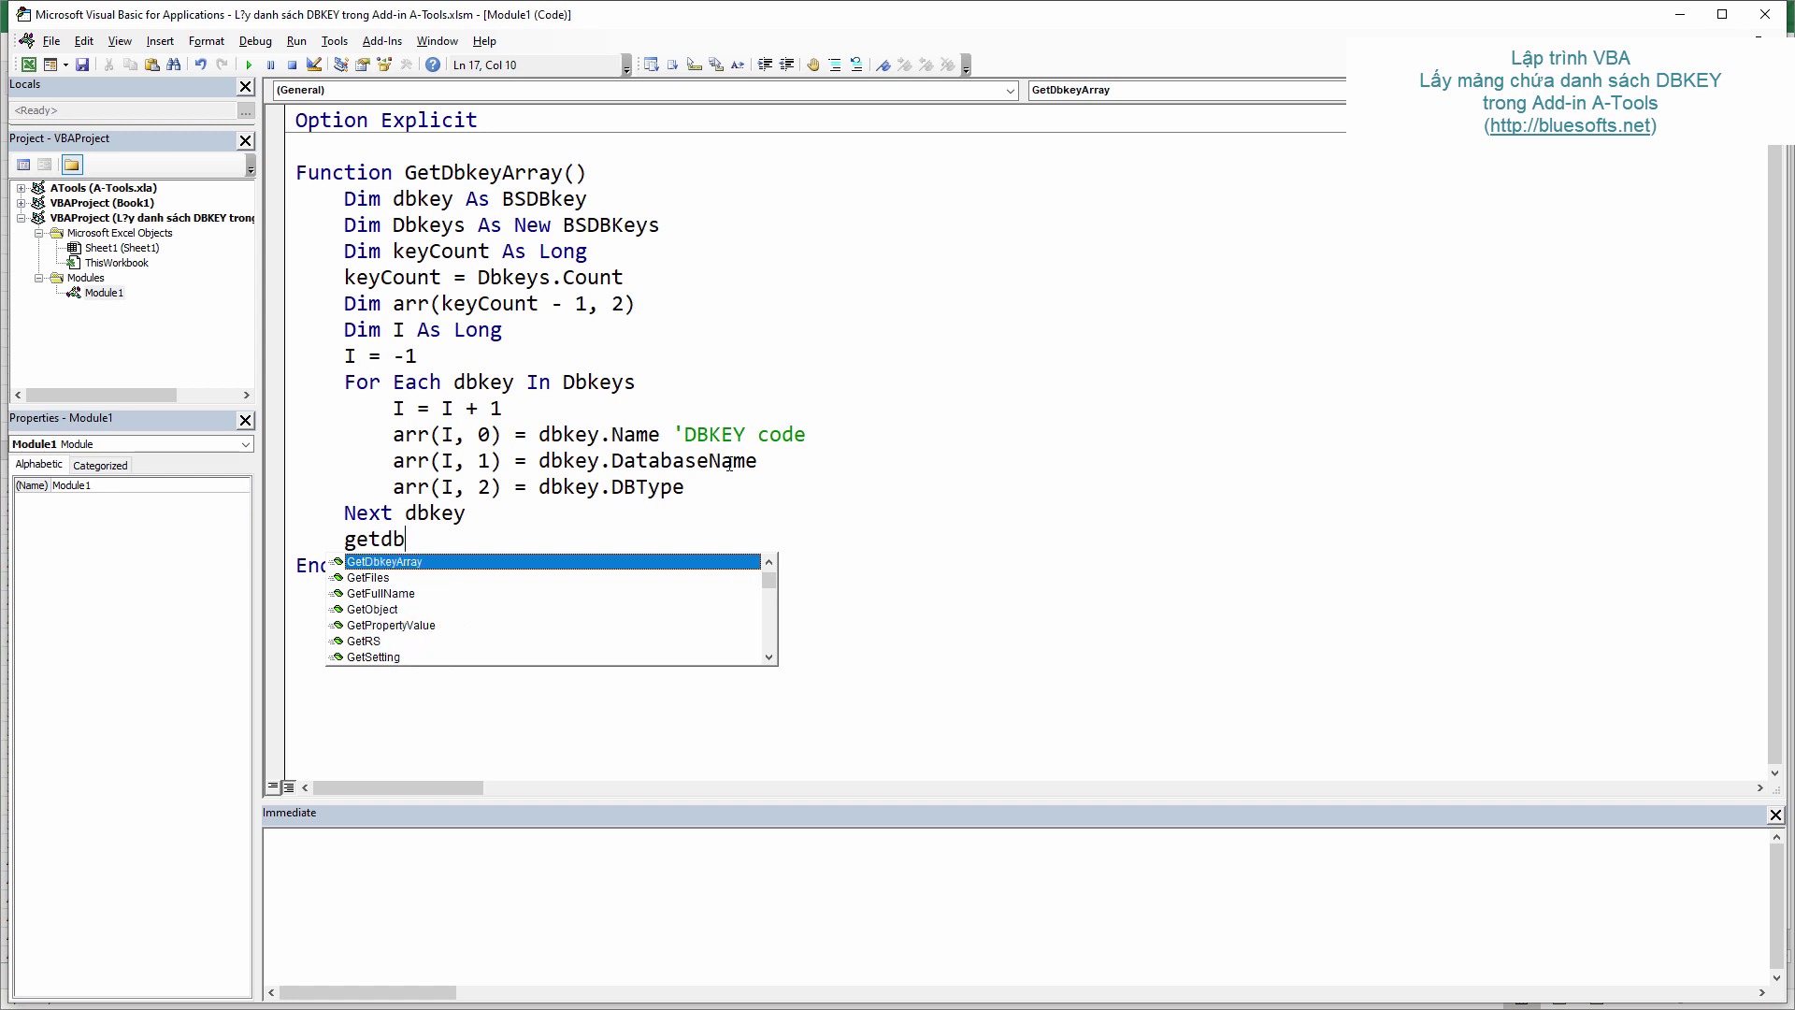
pyautogui.write(' = arr')
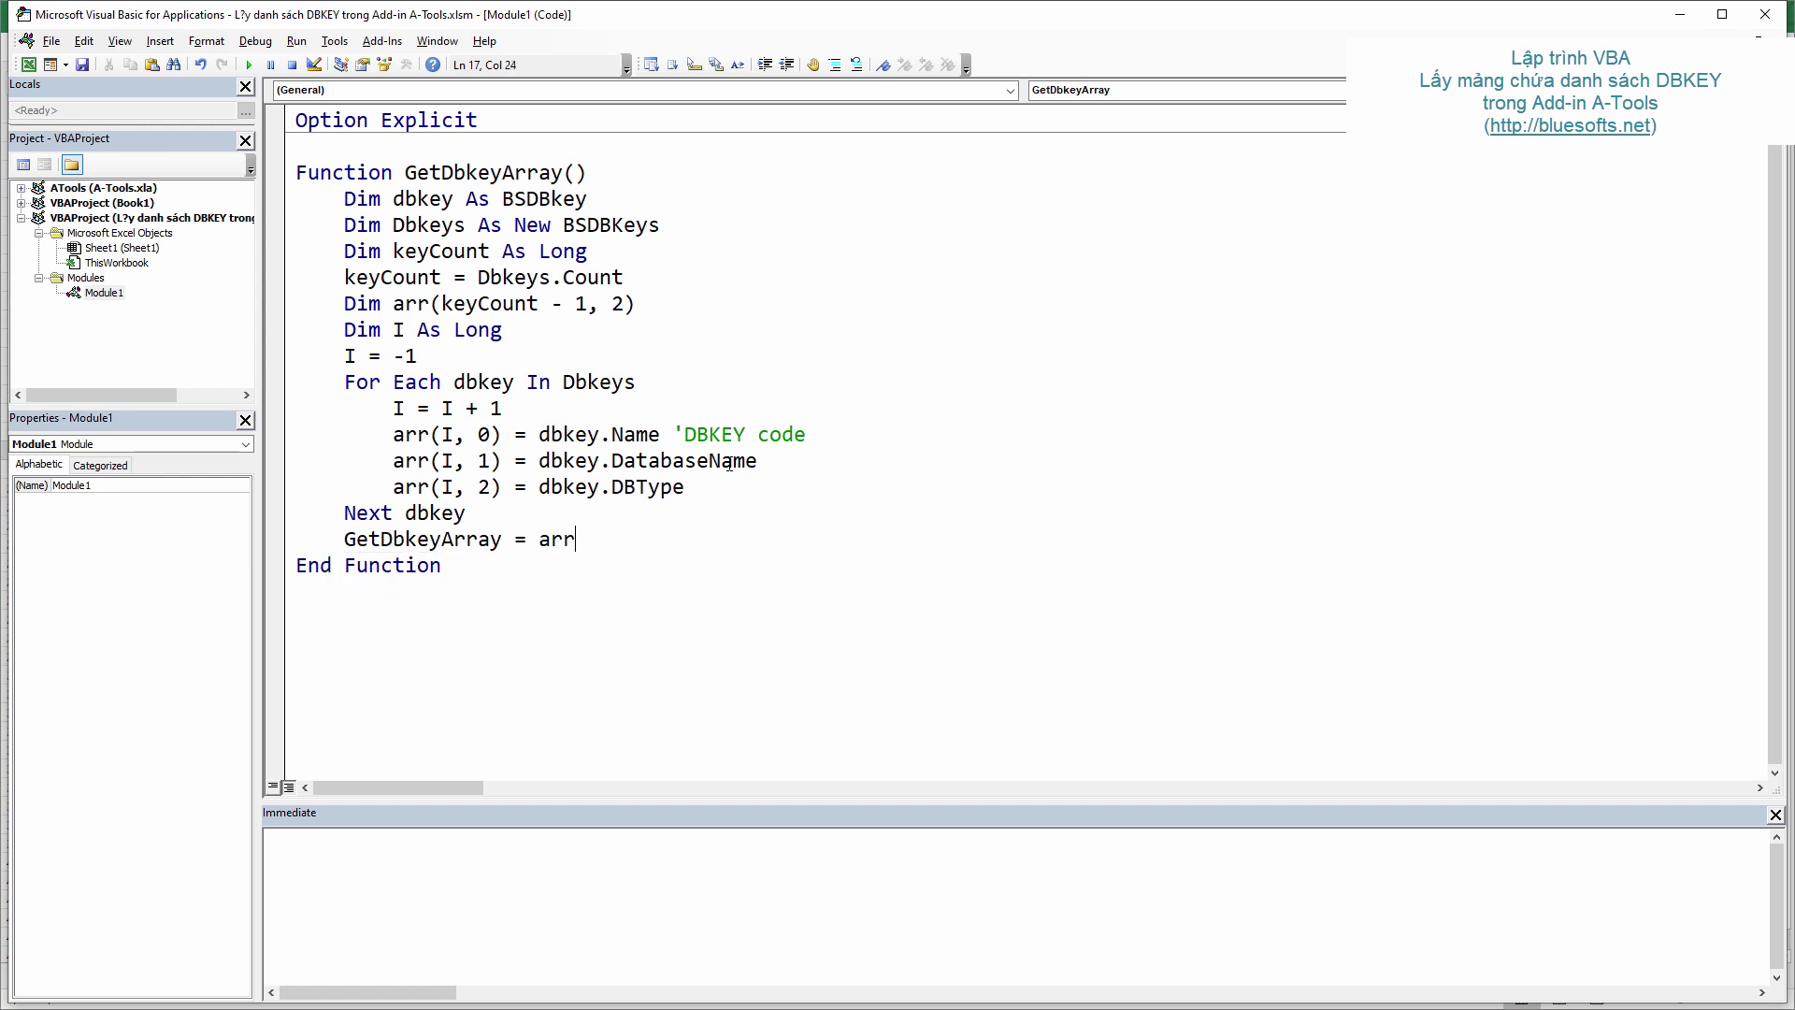
pyautogui.press('Up')
pyautogui.click(561, 461)
pyautogui.click(588, 543)
# Step: Add Set Dbkeys = Nothing before End Function, then select In on the For Each line
pyautogui.press('Return')
pyautogui.write('se')
pyautogui.hotkey('ctrl', 'space')
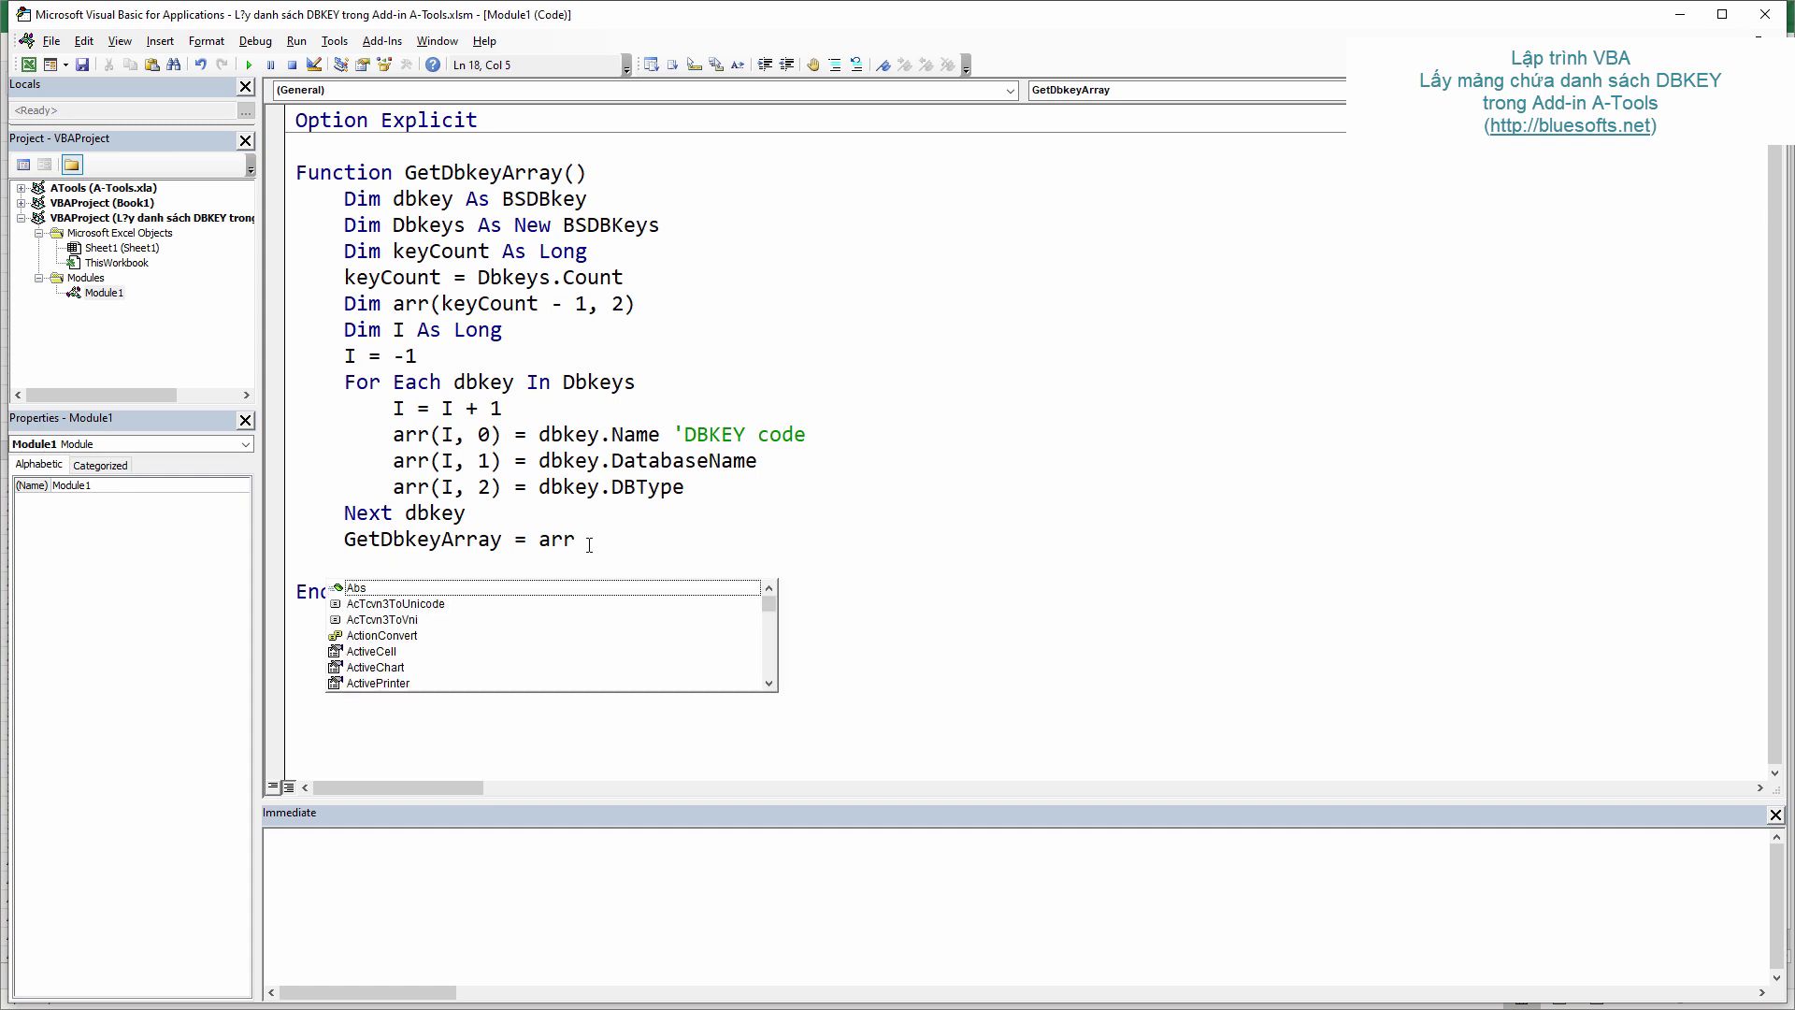
pyautogui.write('t')
pyautogui.hotkey('ctrl', 'space')
pyautogui.press('BackSpace')
pyautogui.press('BackSpace')
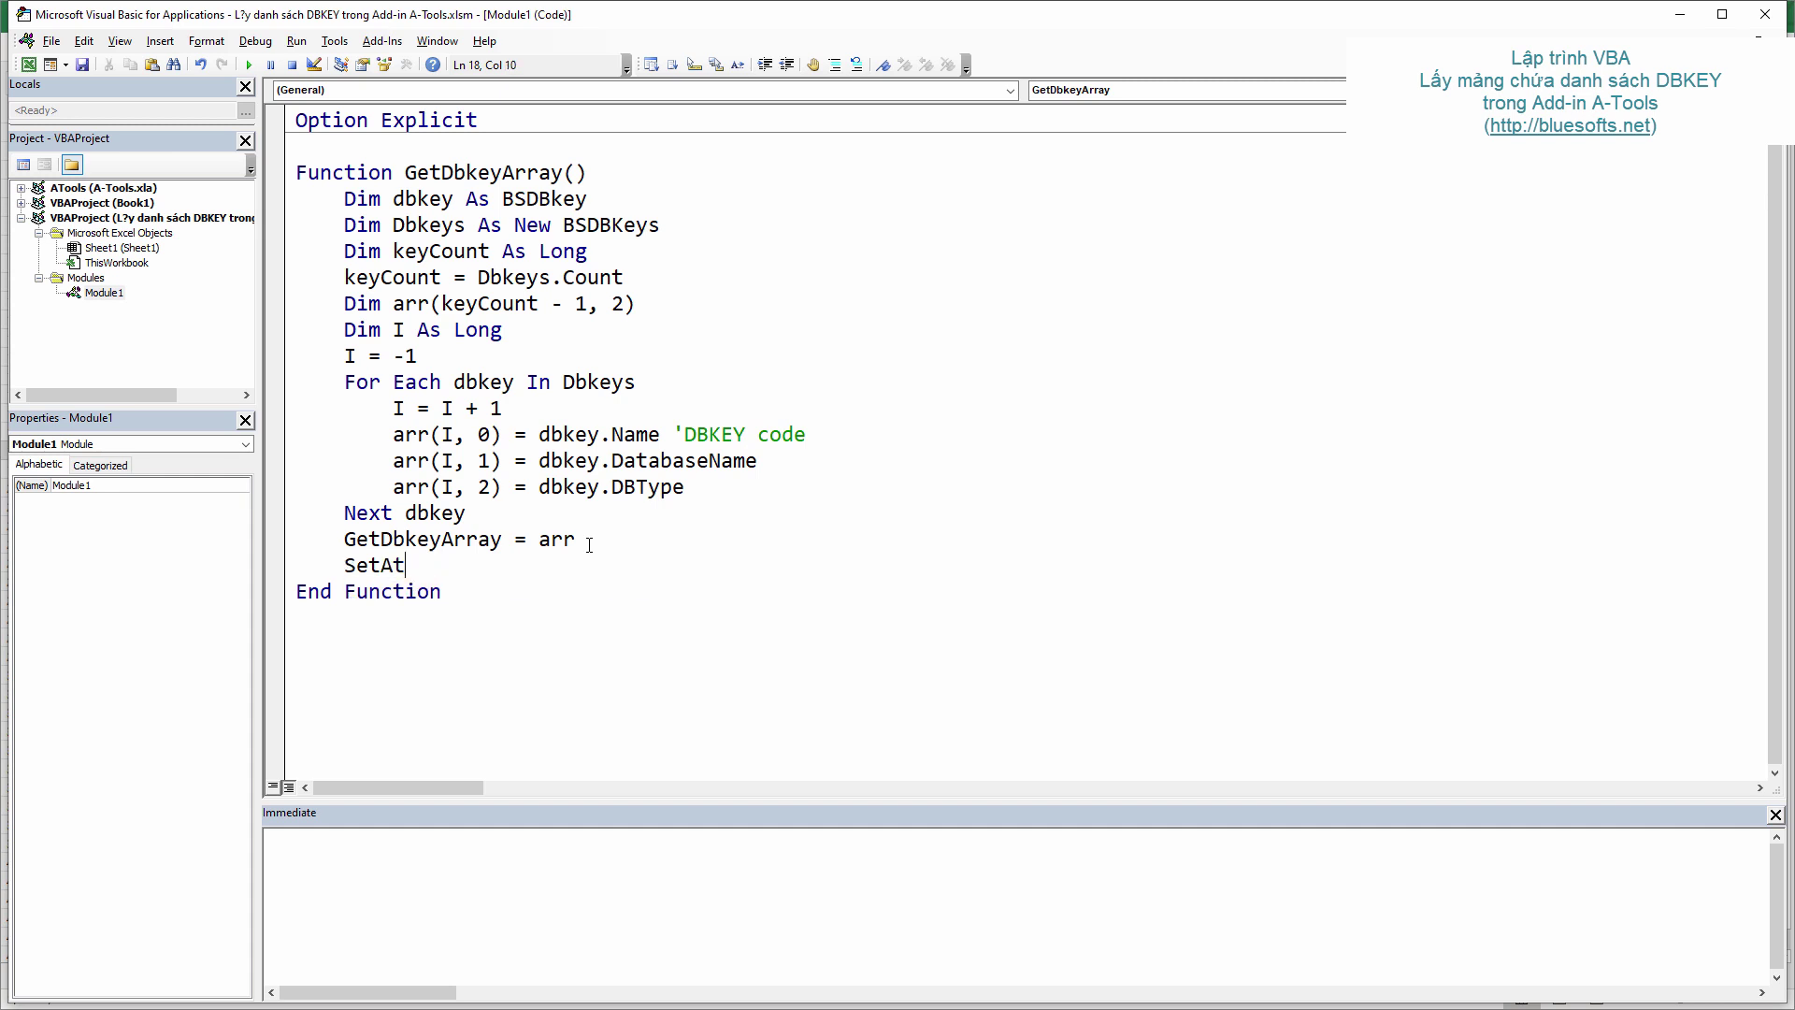
pyautogui.press('BackSpace')
pyautogui.press('BackSpace')
pyautogui.write('dbkeys')
pyautogui.write(' = nothing')
pyautogui.click(589, 545)
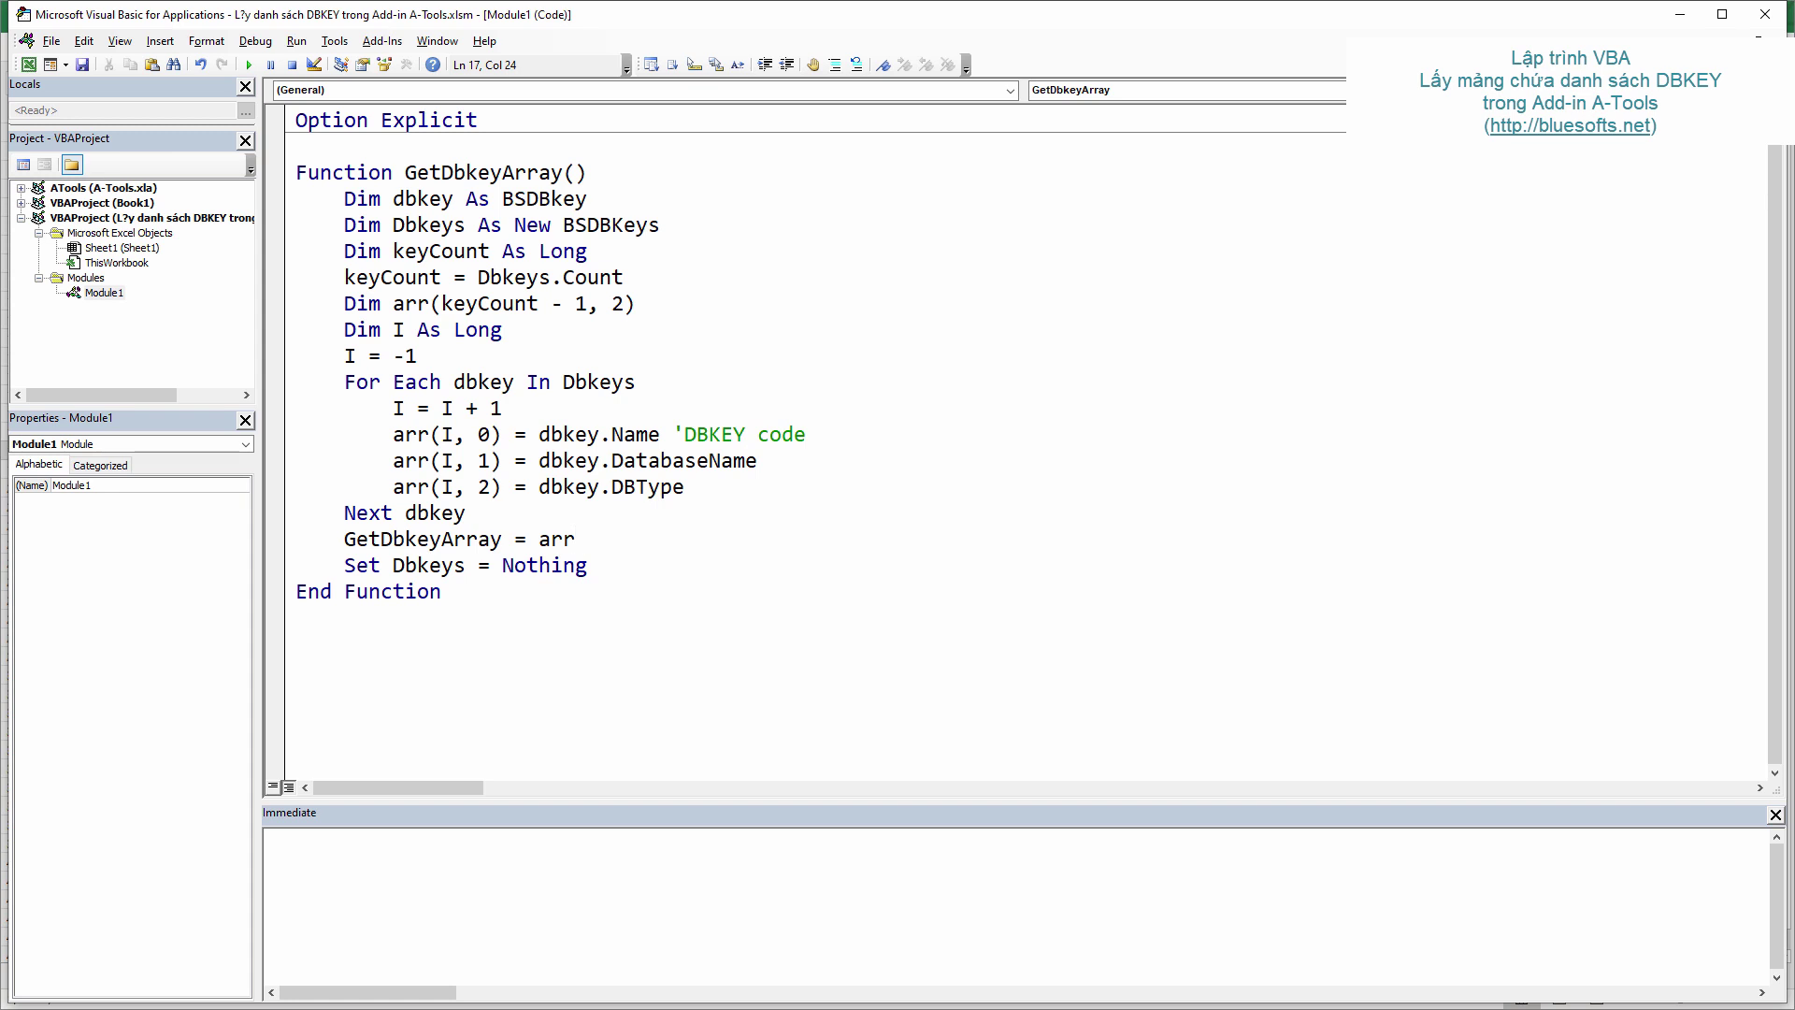
pyautogui.click(551, 390)
pyautogui.doubleClick(550, 391)
# Step: Back in Excel, enter =GetDbkeyArray() in cell B2 of Sheet1 to test the function
pyautogui.click(28, 66)
pyautogui.click(161, 199)
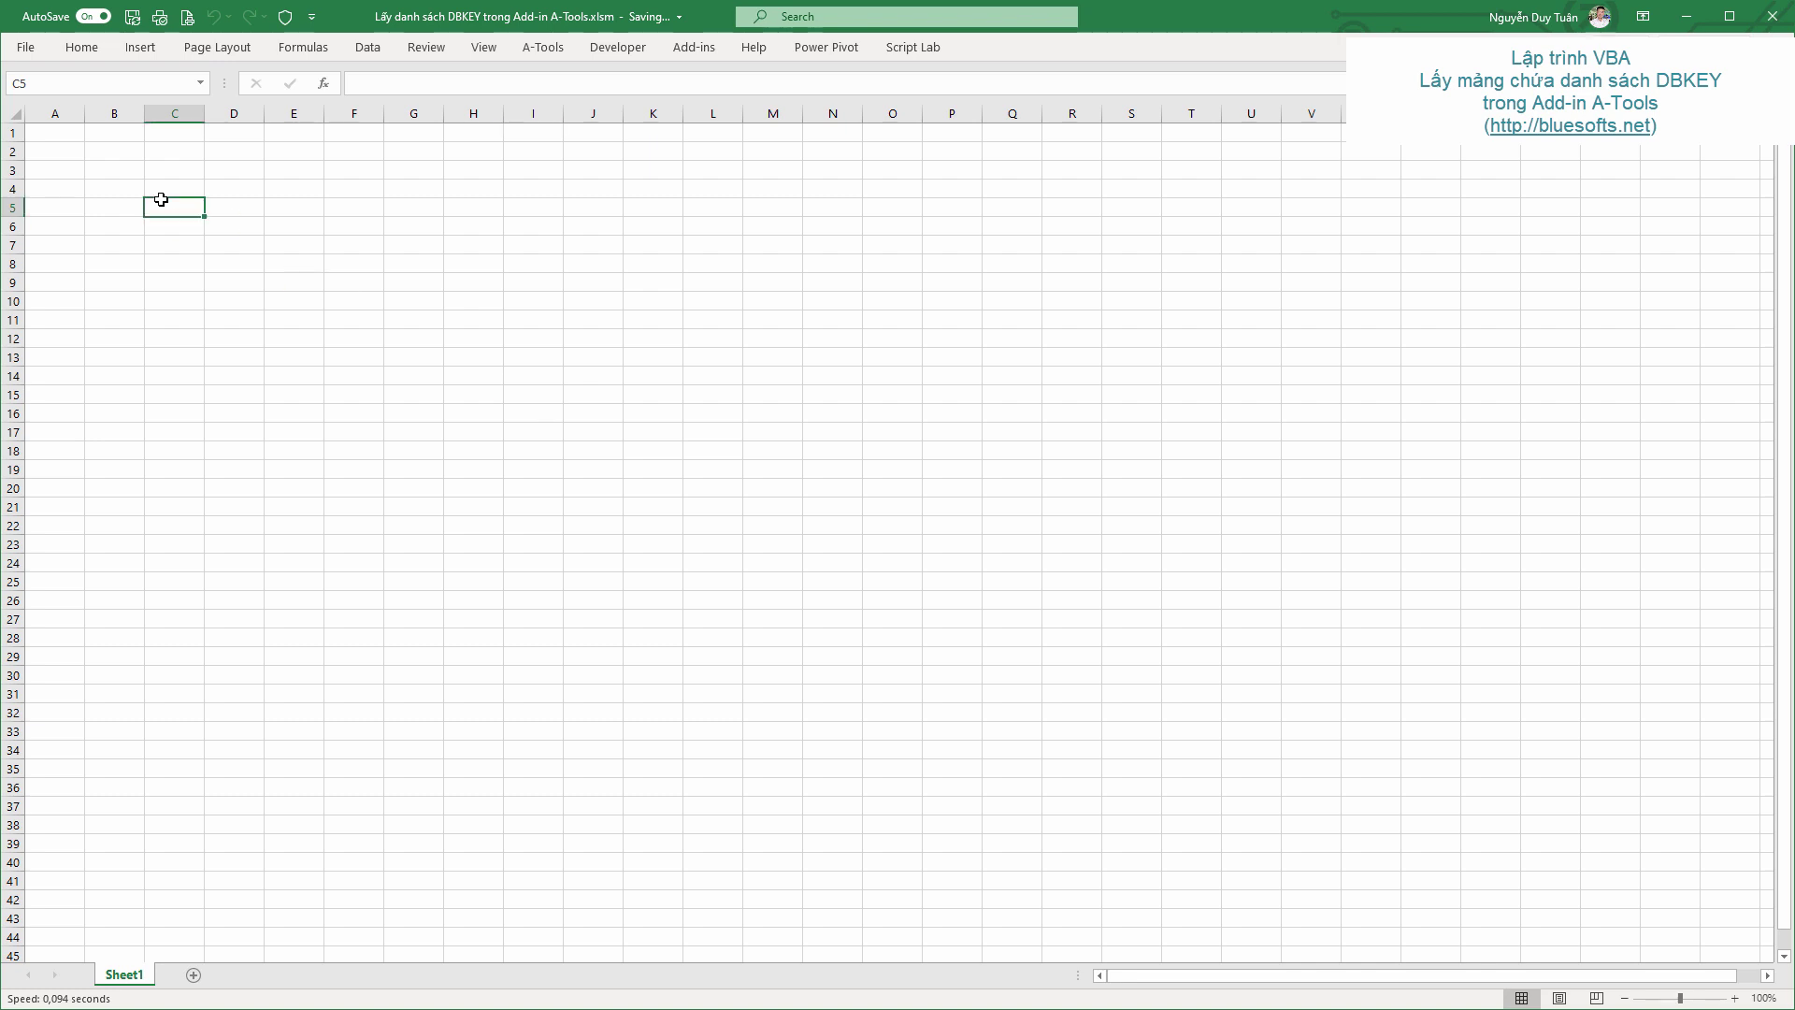
pyautogui.scroll(5, 161, 199)
pyautogui.click(161, 199)
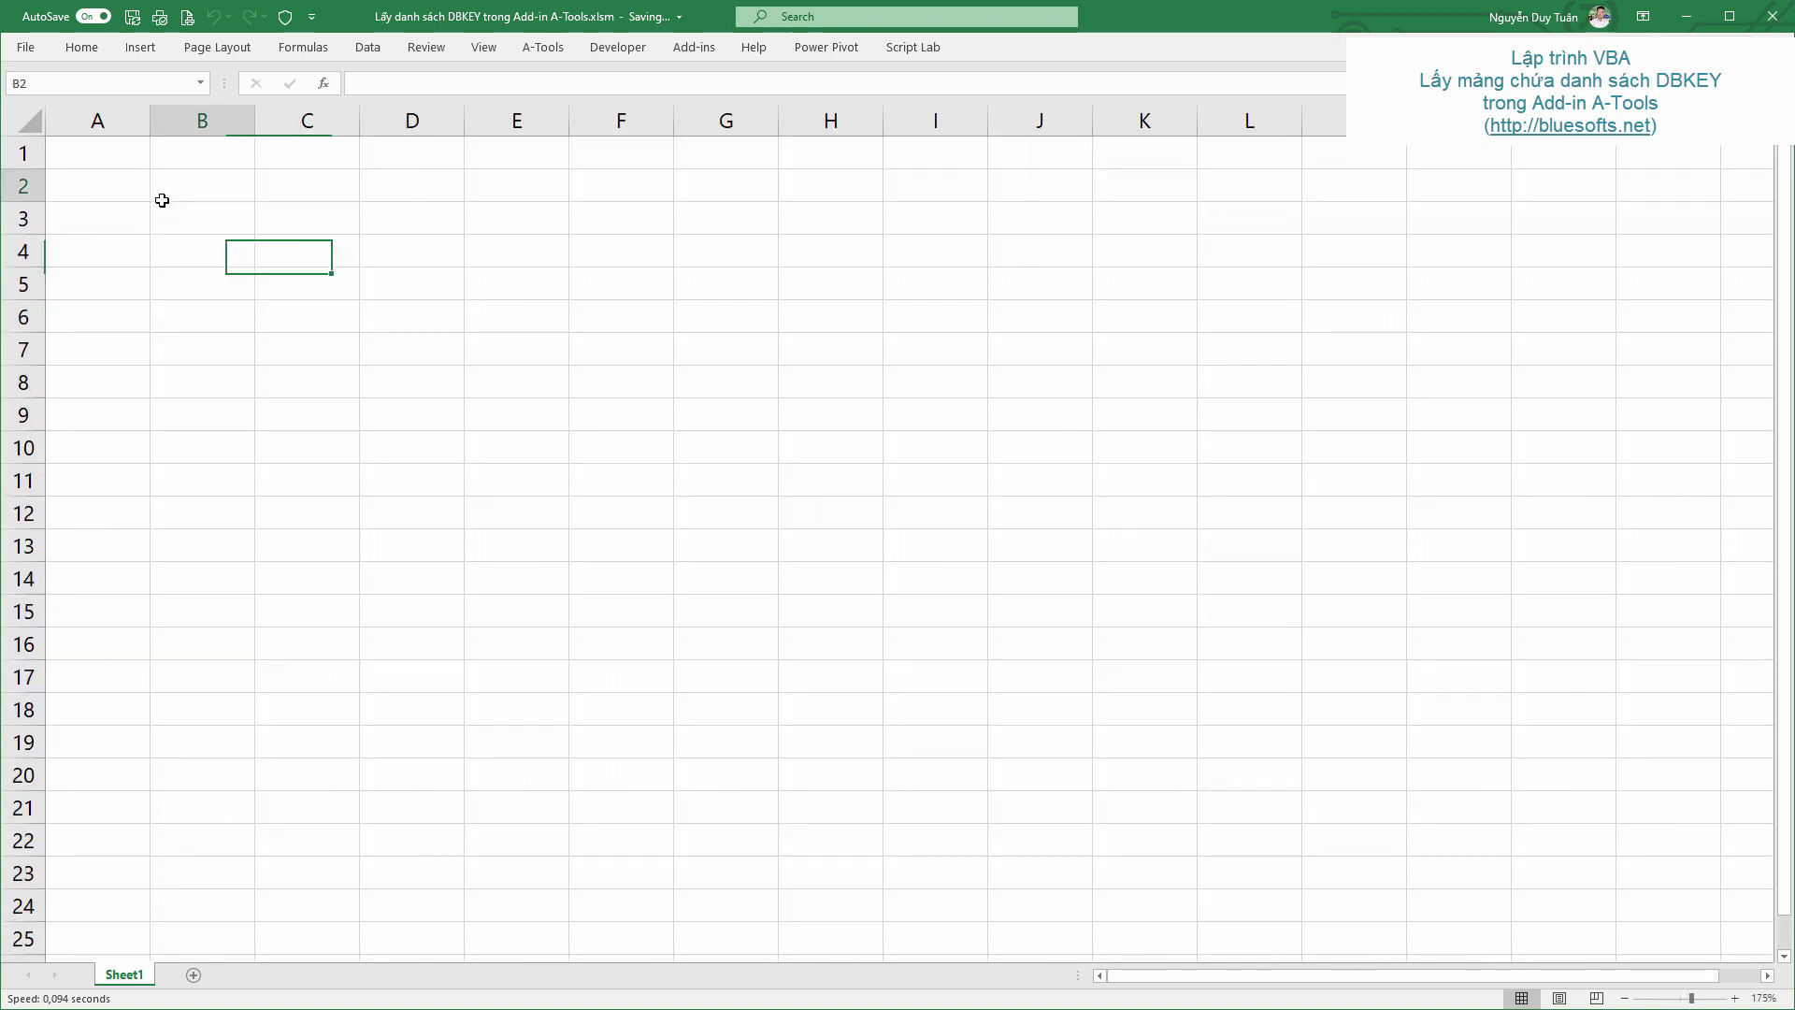
pyautogui.write('=')
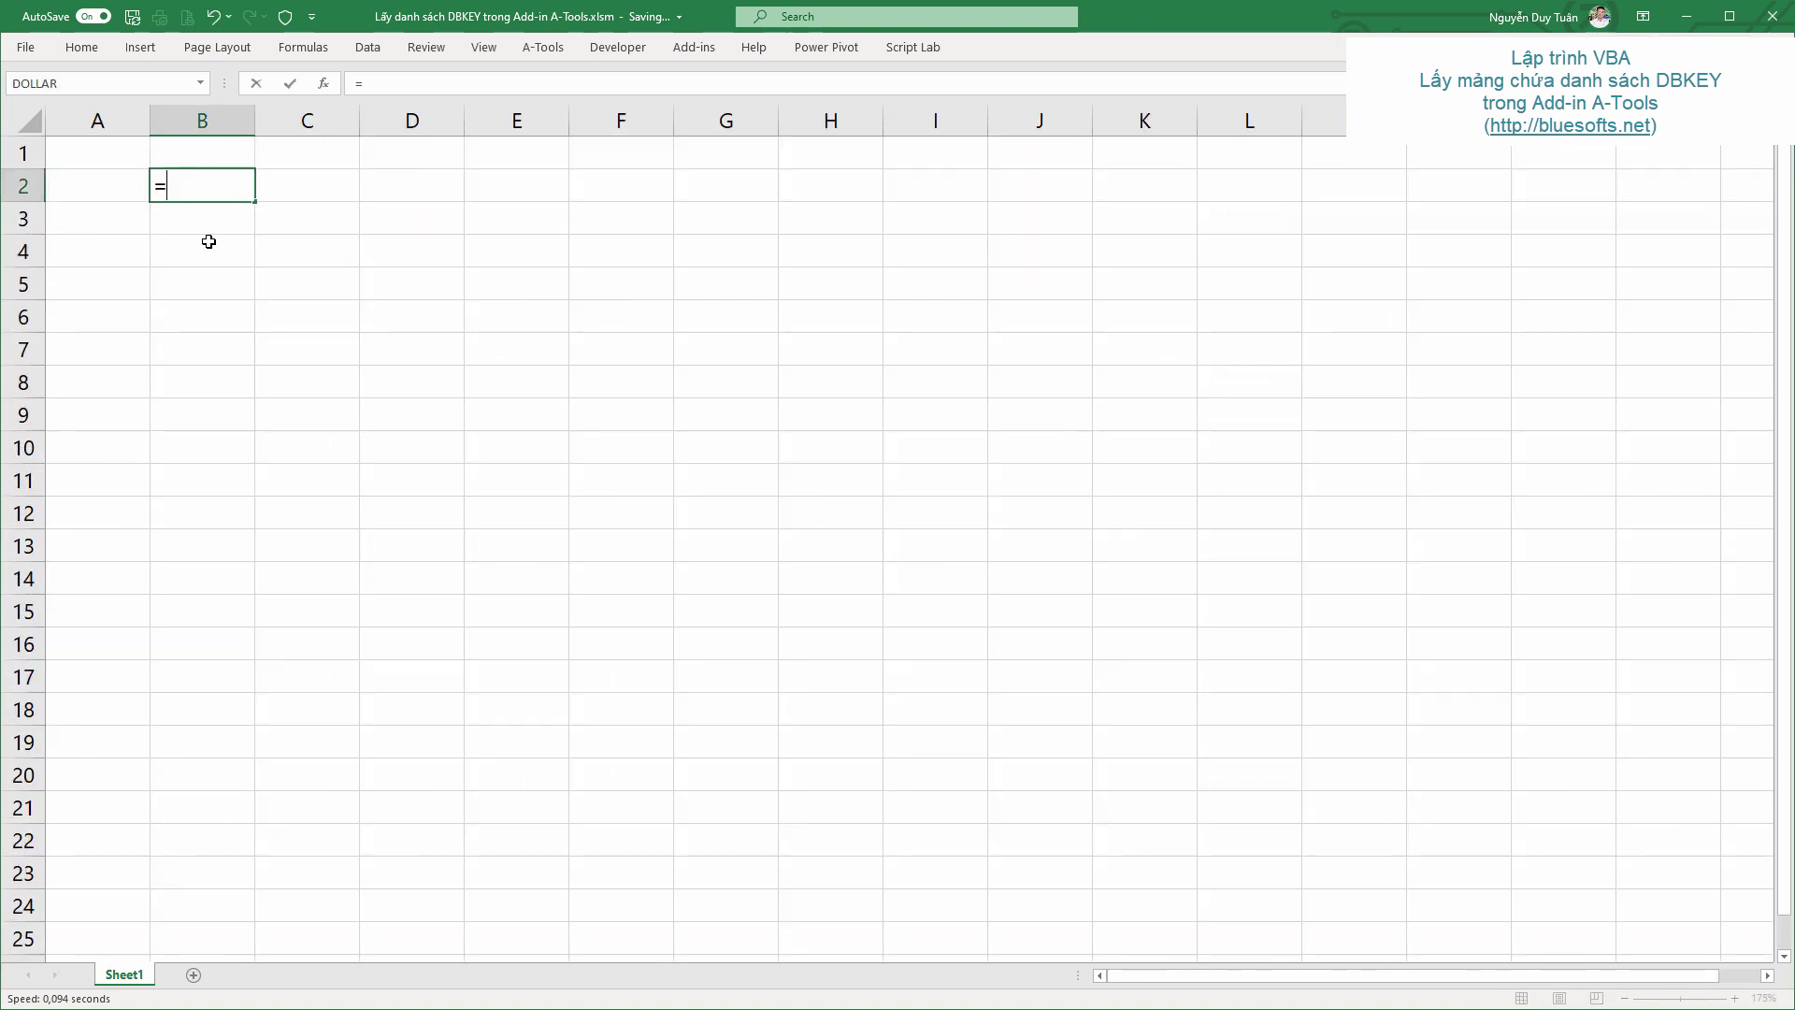
pyautogui.write('getdb')
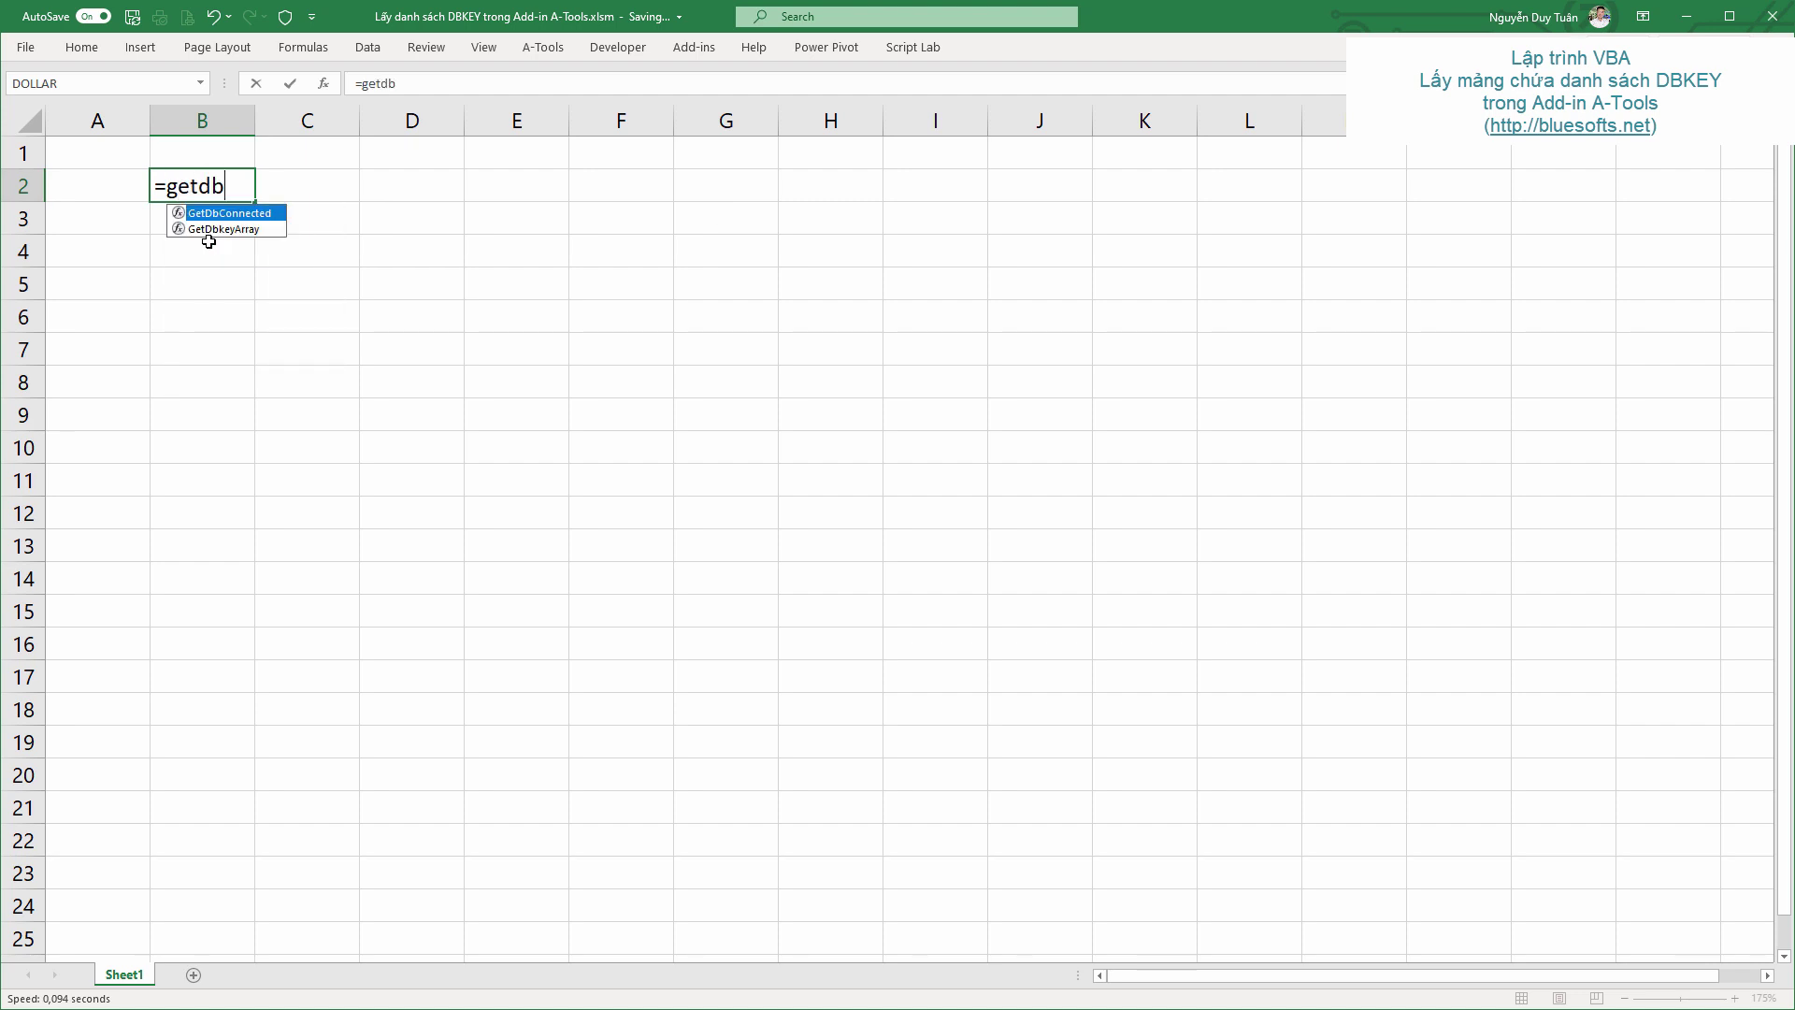
pyautogui.press('Down')
pyautogui.press('Tab')
pyautogui.write(')')
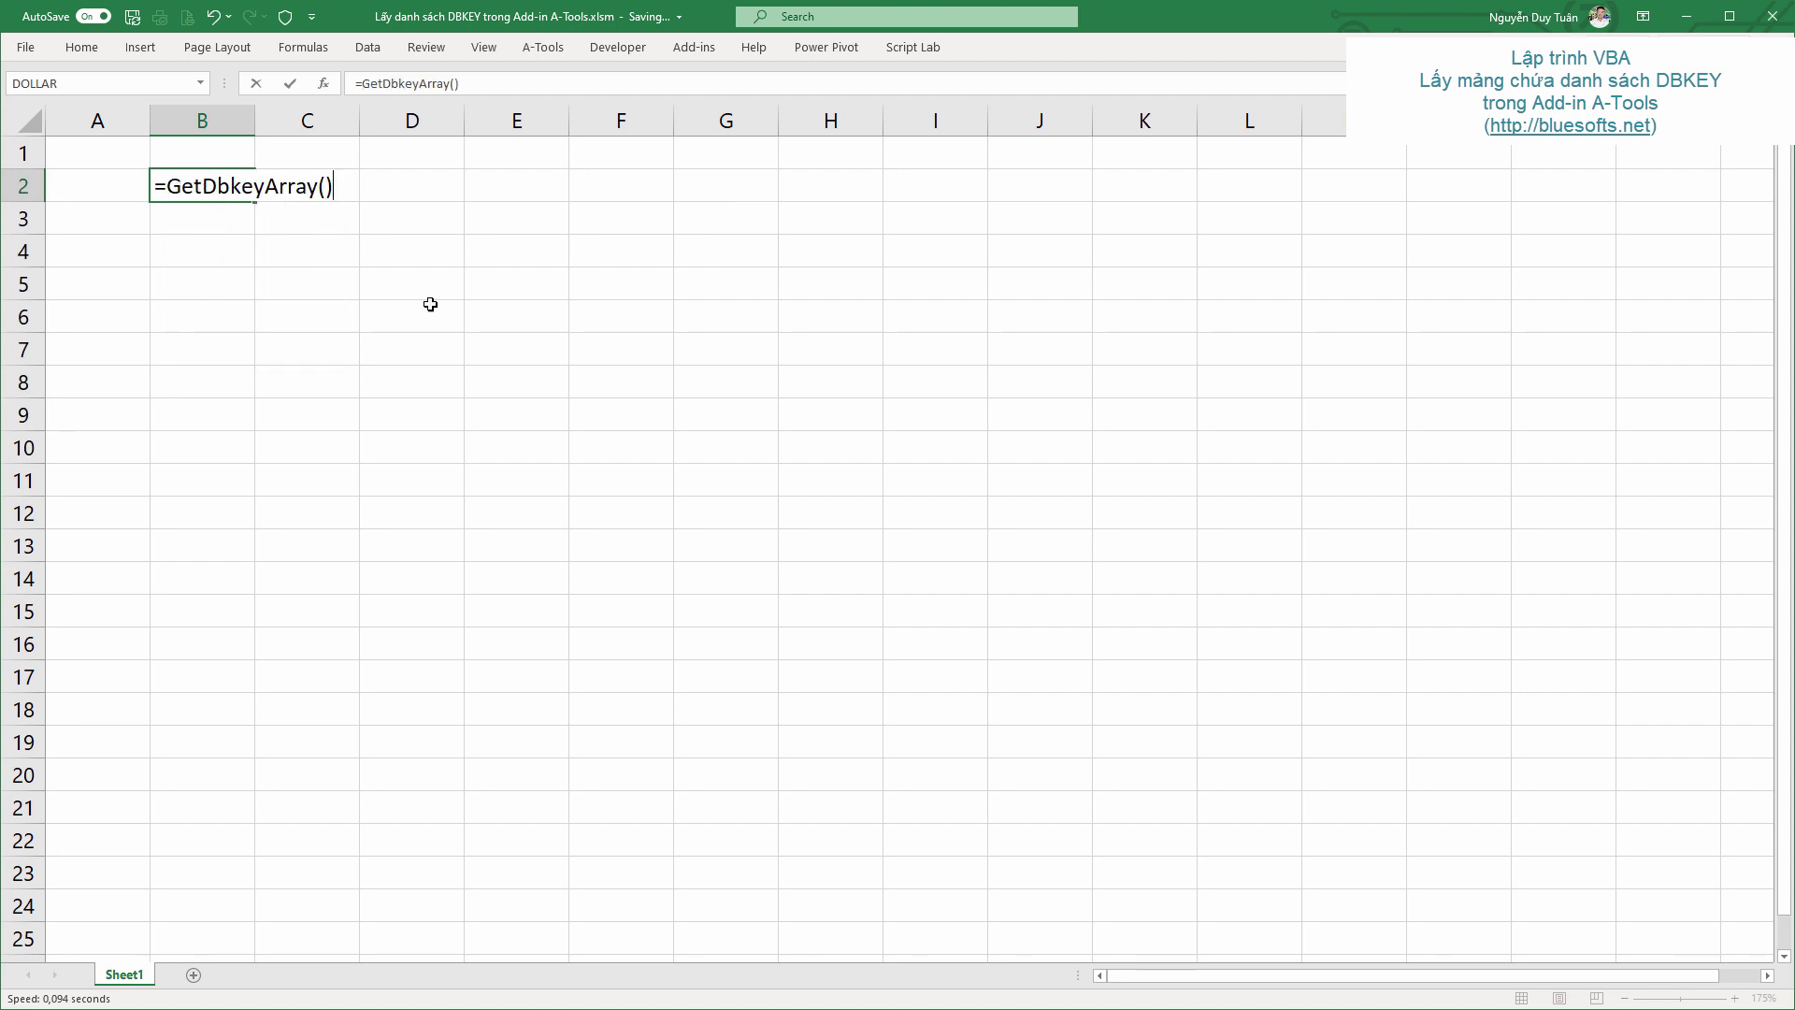
pyautogui.press('Return')
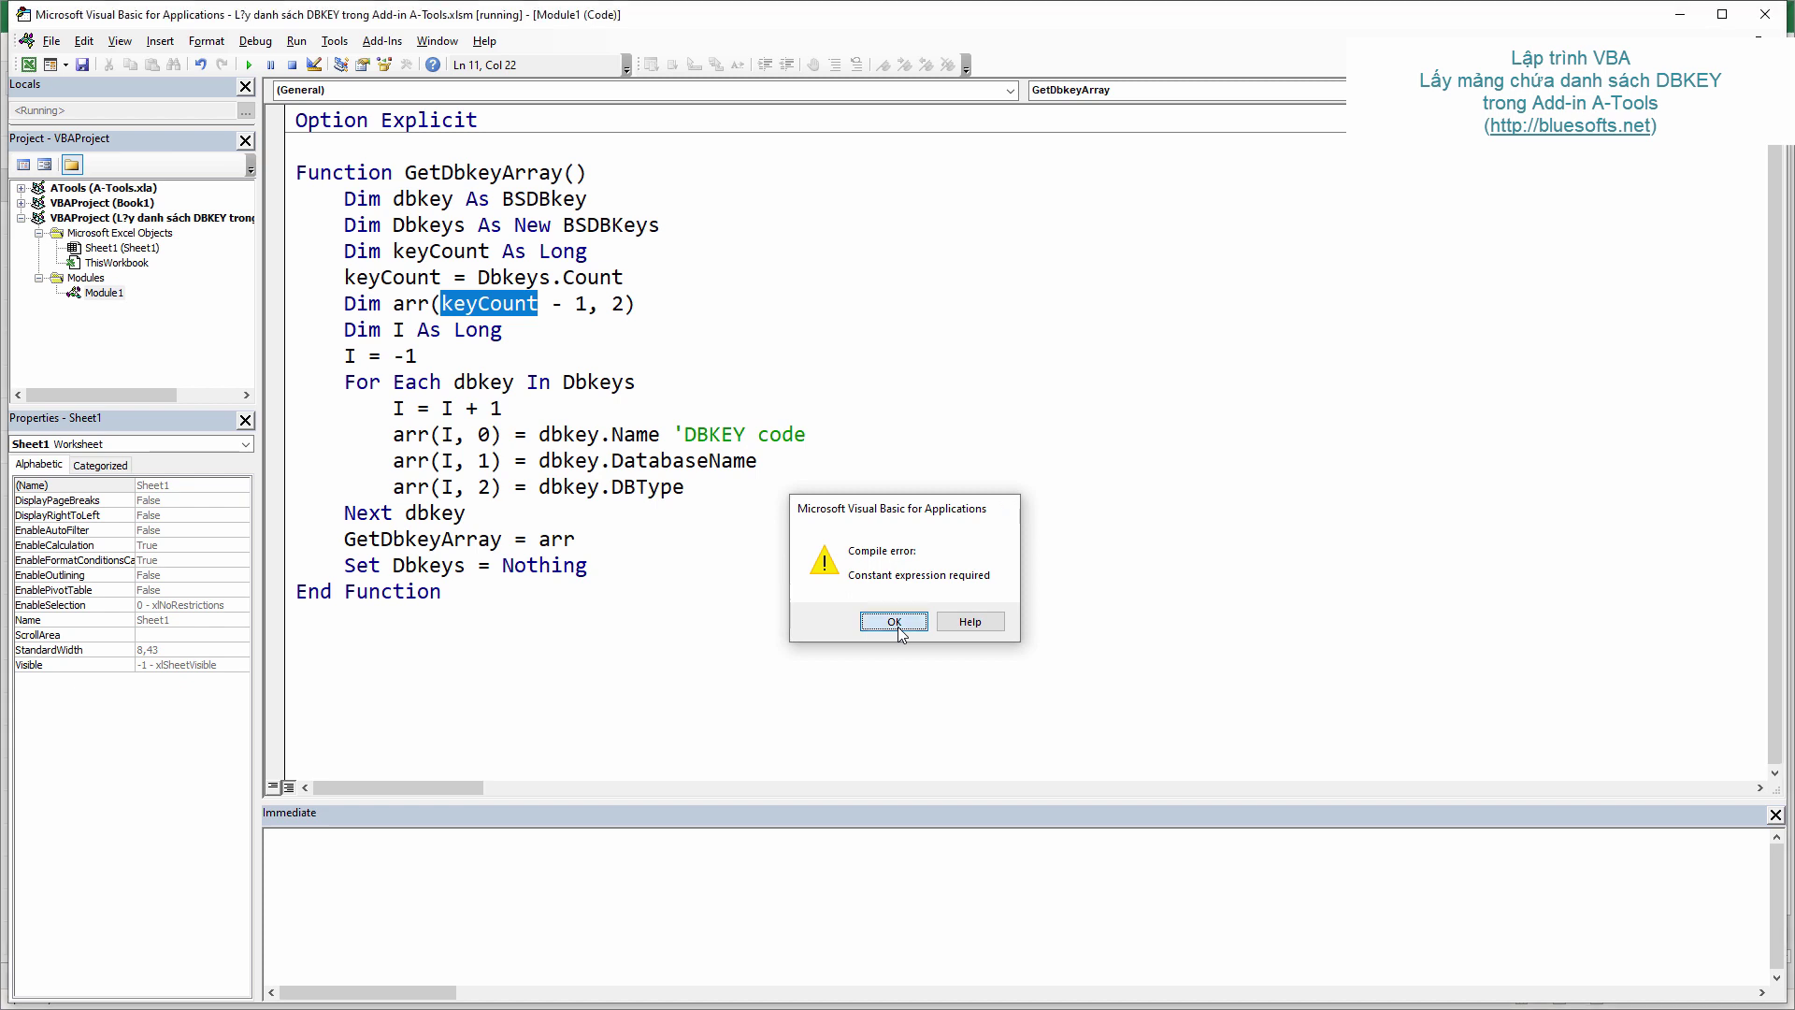
# Step: Dismiss the compile error, reset the code, and start a new Dim line below the keyCount line
pyautogui.click(894, 621)
pyautogui.click(292, 64)
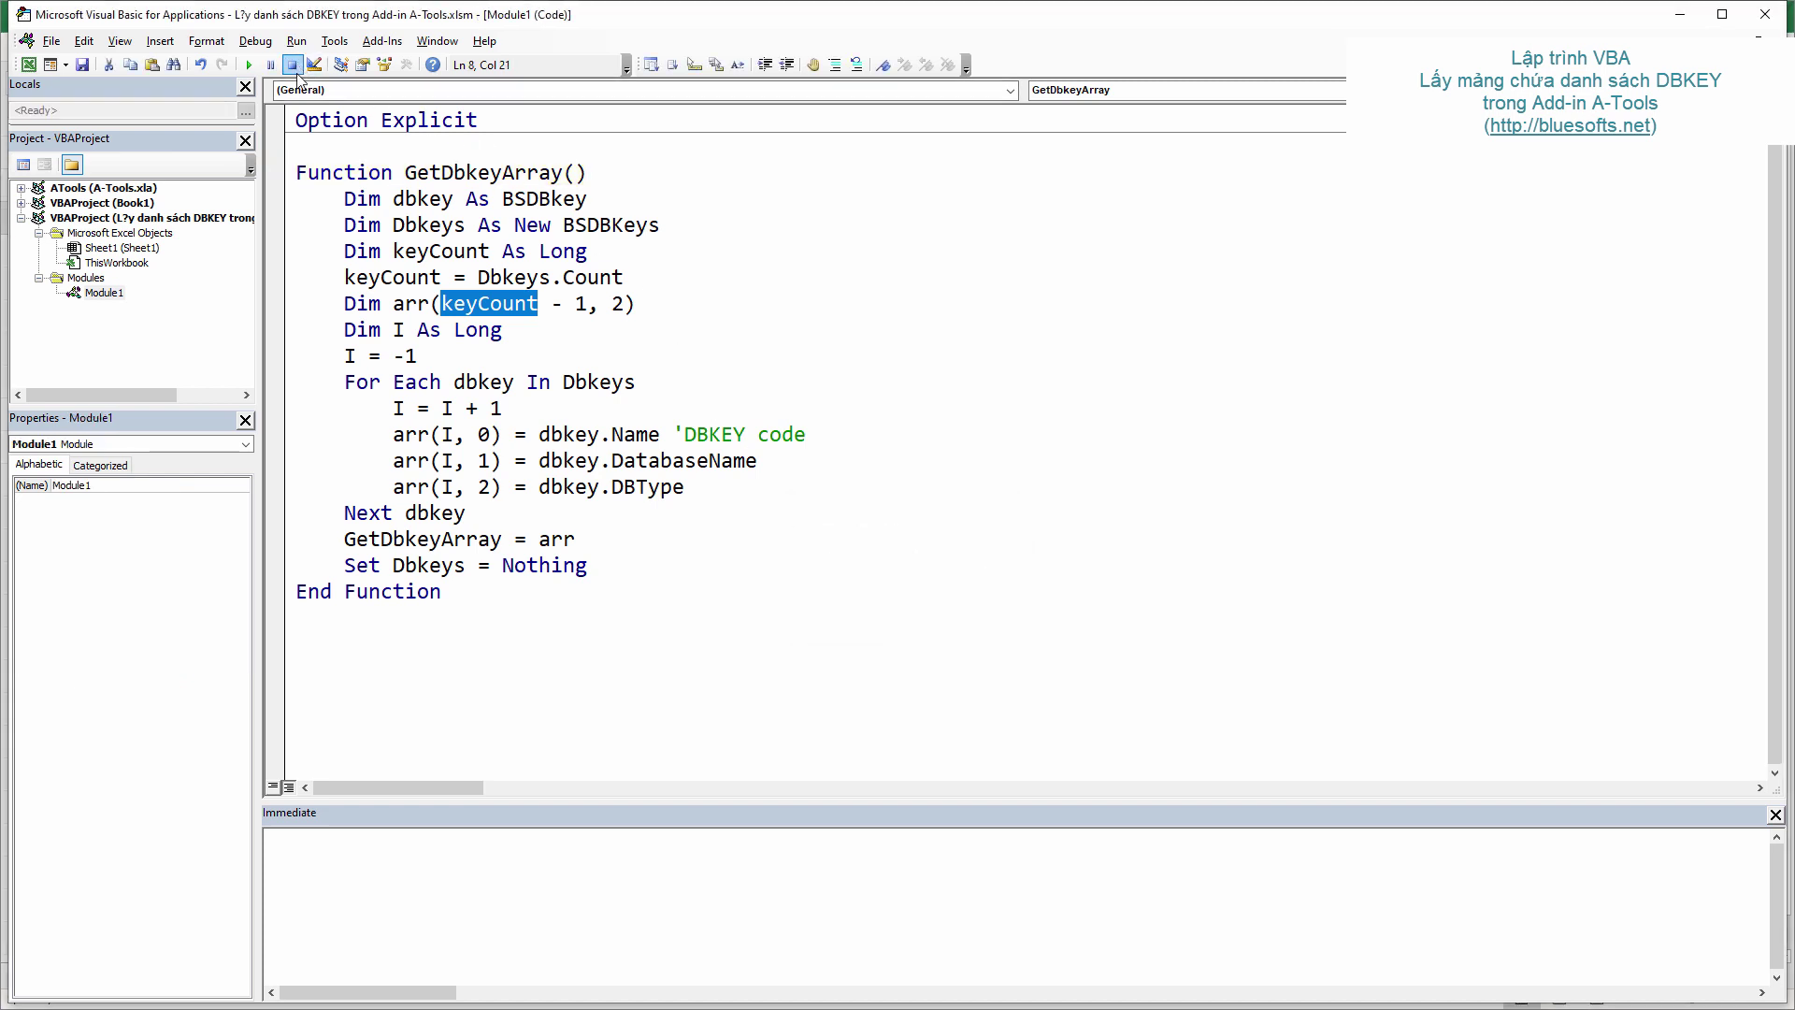
pyautogui.click(418, 303)
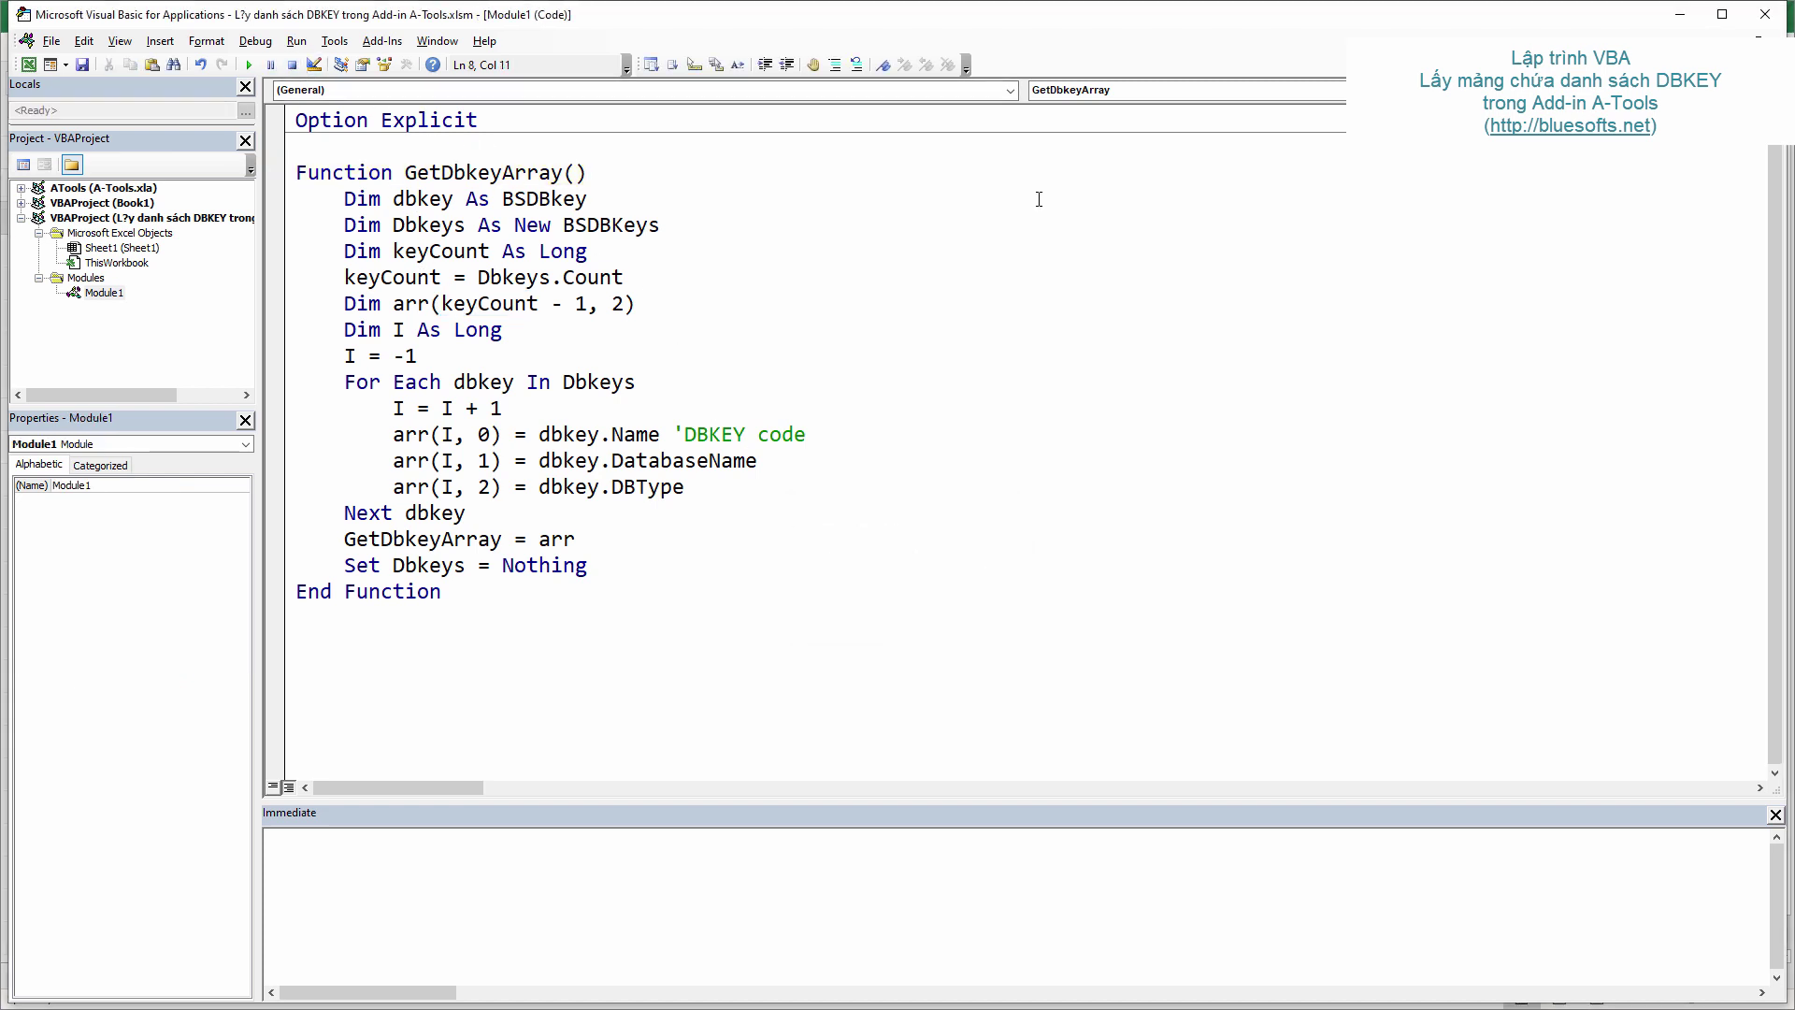
pyautogui.press('Home')
pyautogui.hotkey('shift', 'Right')
pyautogui.hotkey('shift', 'Right')
pyautogui.hotkey('shift', 'Right')
pyautogui.press('Up')
pyautogui.press('End')
pyautogui.press('Return')
pyautogui.write('Dim')
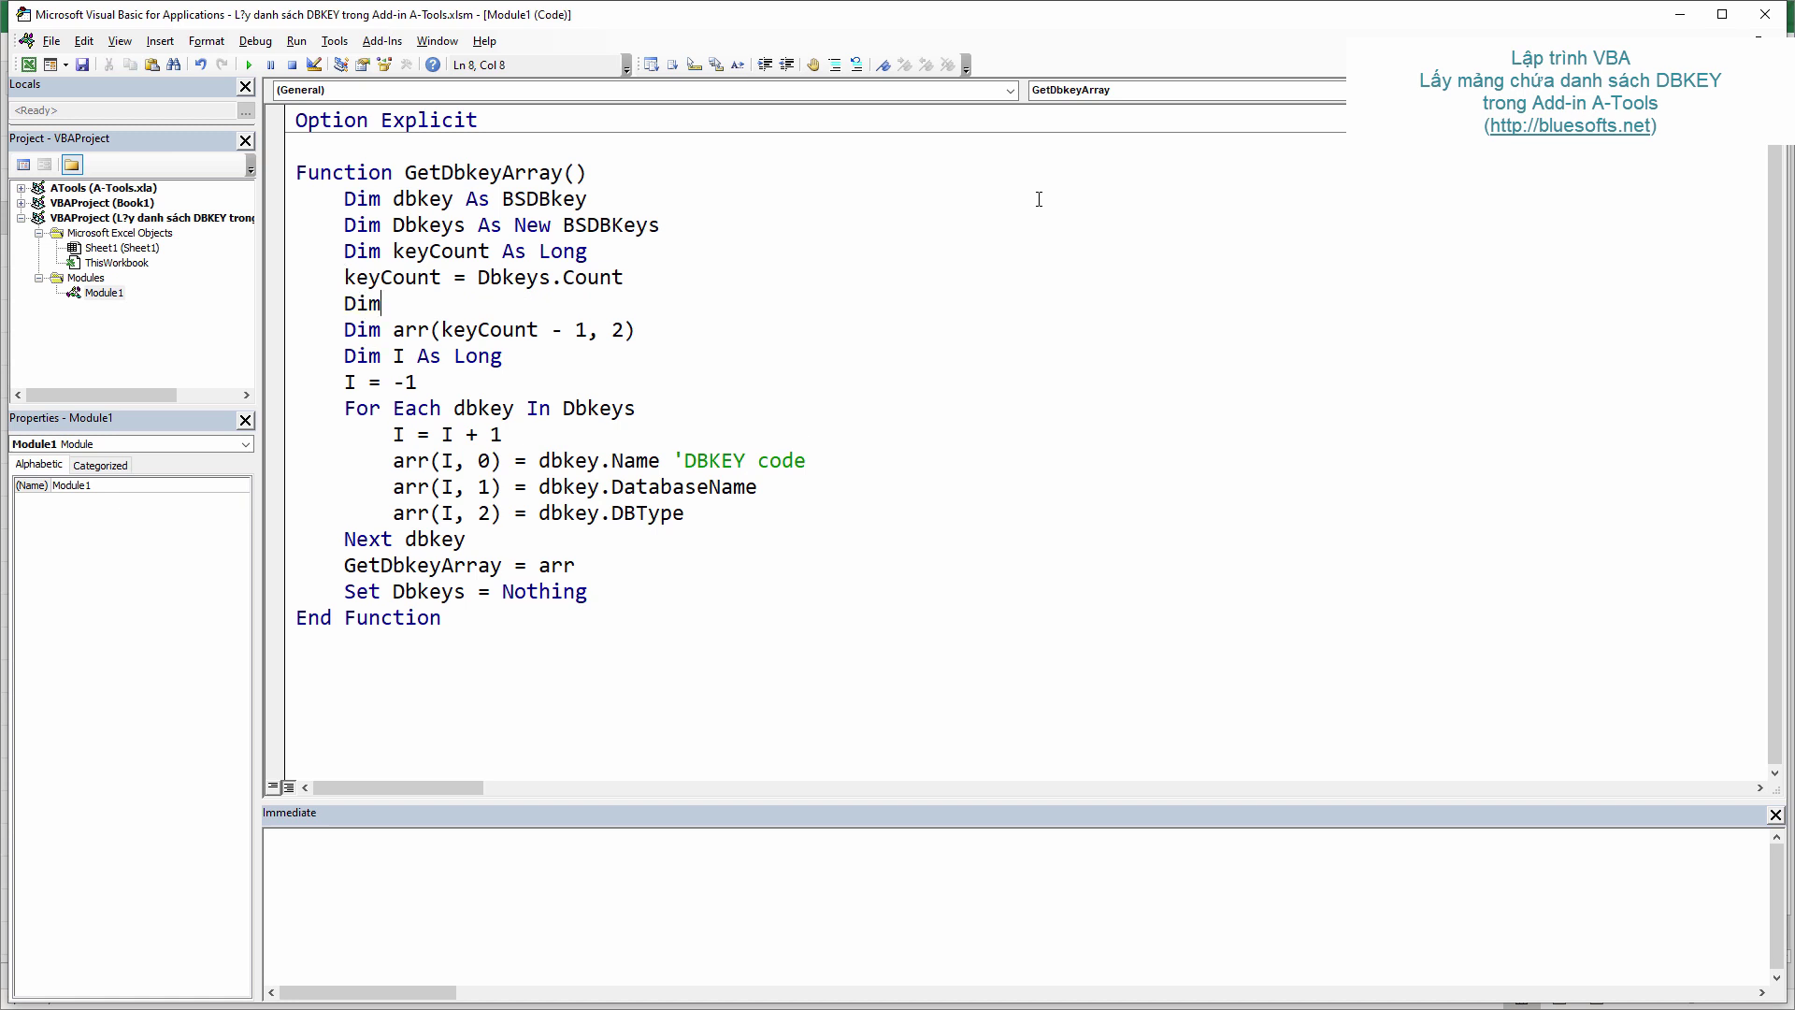
# Step: Complete the declaration as Dim arr() and change the sizing line to ReDim arr(keyCount - 1, 2)
pyautogui.press('Down')
pyautogui.press('Right')
pyautogui.hotkey('shift', 'Right')
pyautogui.hotkey('shift', 'Right')
pyautogui.hotkey('shift', 'Right')
pyautogui.hotkey('ctrl', 'c')
pyautogui.press('Up')
pyautogui.hotkey('ctrl', 'v')
pyautogui.write('()')
pyautogui.press('Left')
pyautogui.press('Left')
pyautogui.press('Left')
pyautogui.write('re')
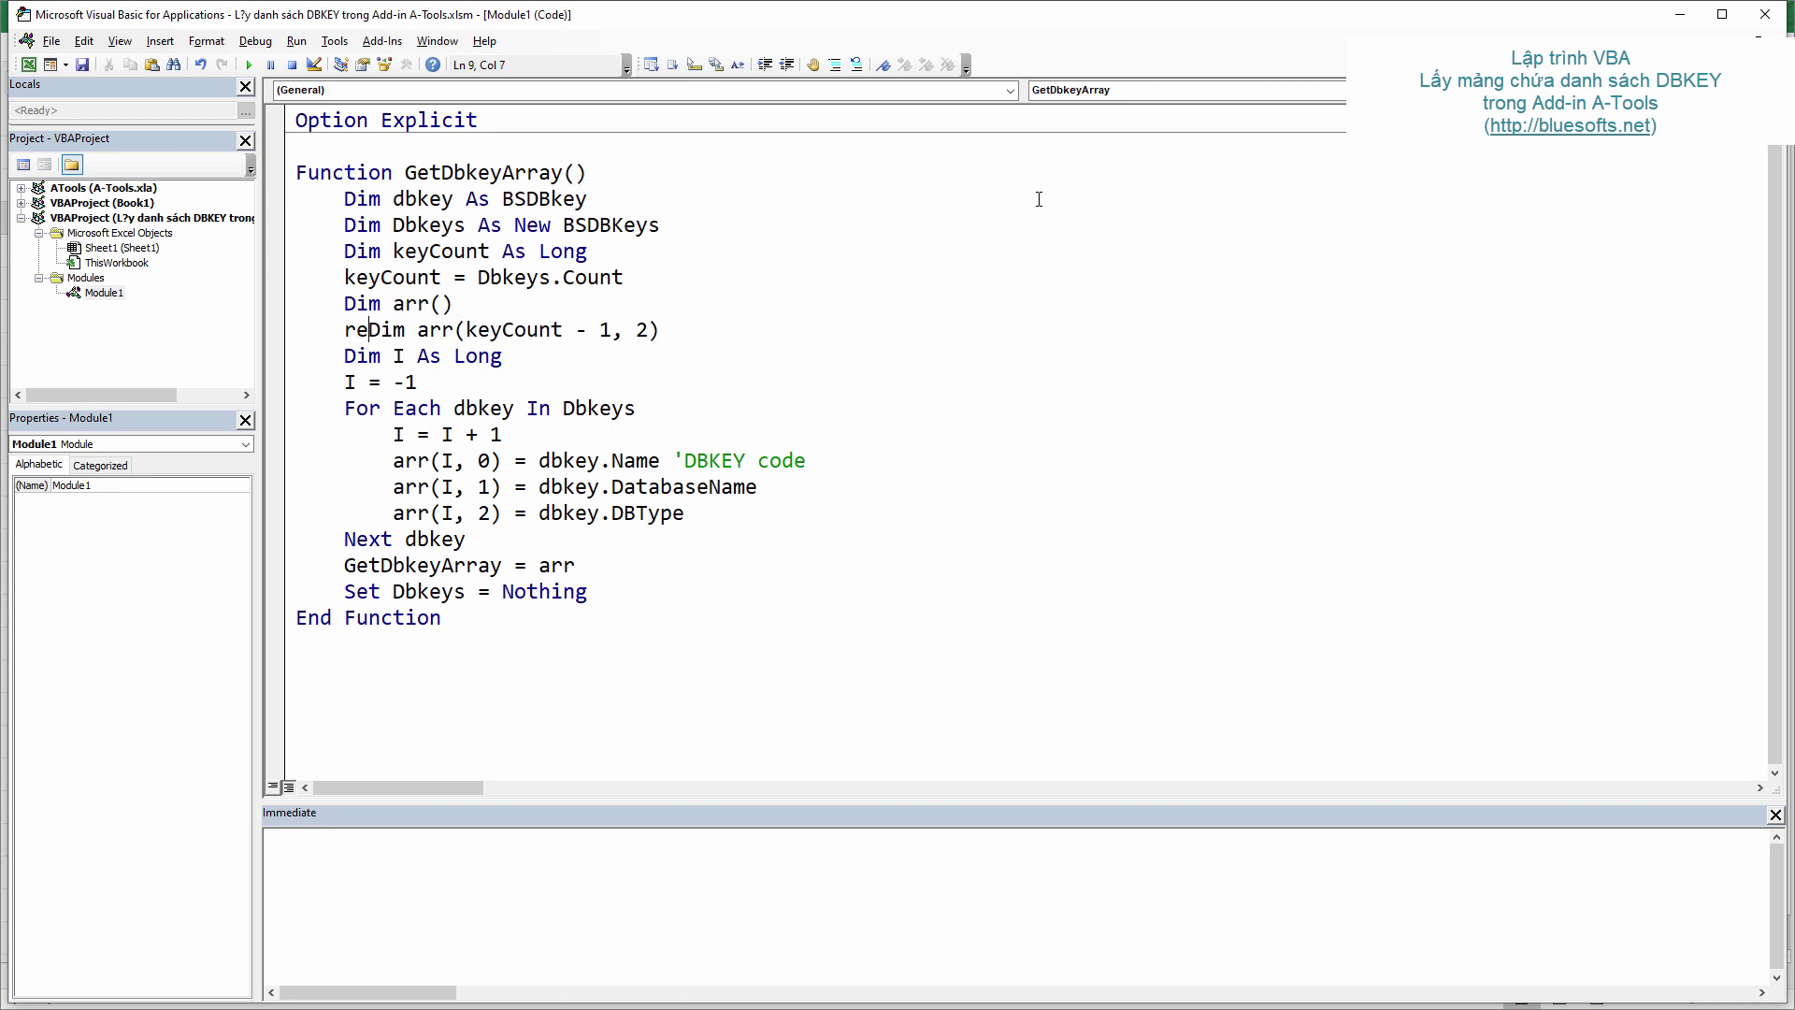
pyautogui.press('Down')
# Step: Enter =BS_FILLARRAY(GetDbkeyArray()) in B2 as an array formula, filling B2:D37
pyautogui.click(29, 65)
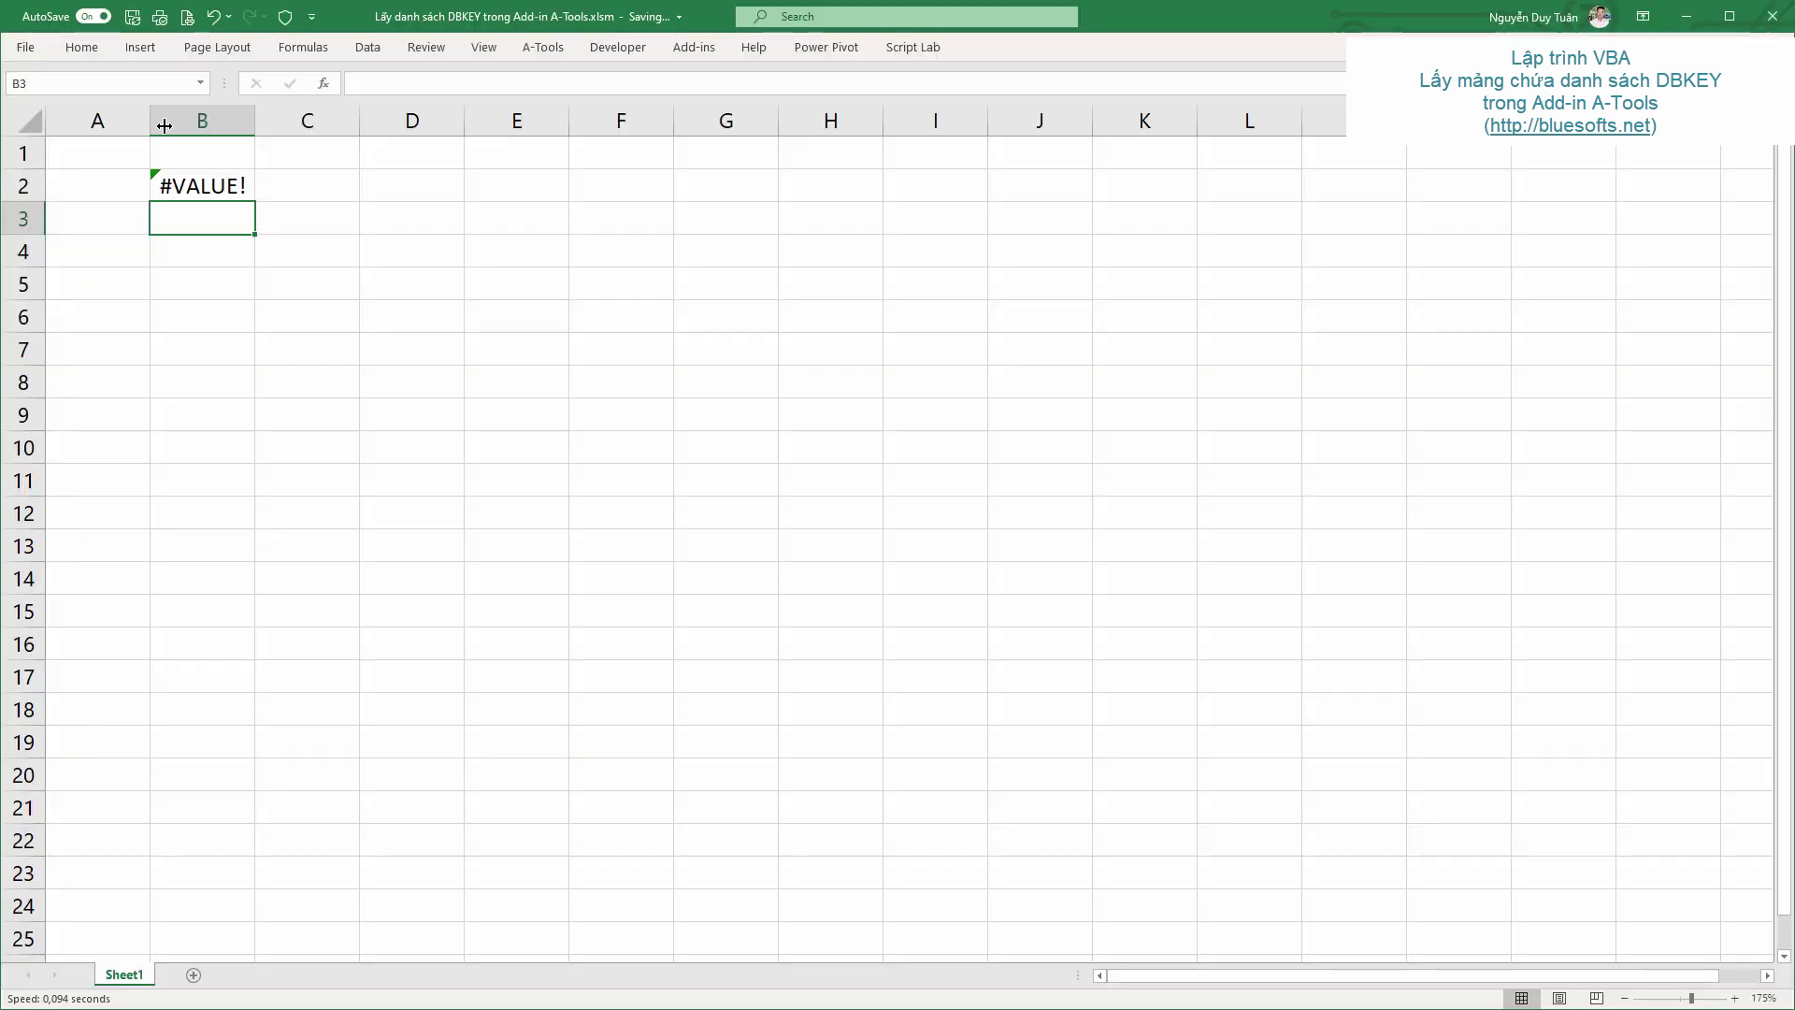
pyautogui.hotkey('ctrl', 'z')
pyautogui.write('=b')
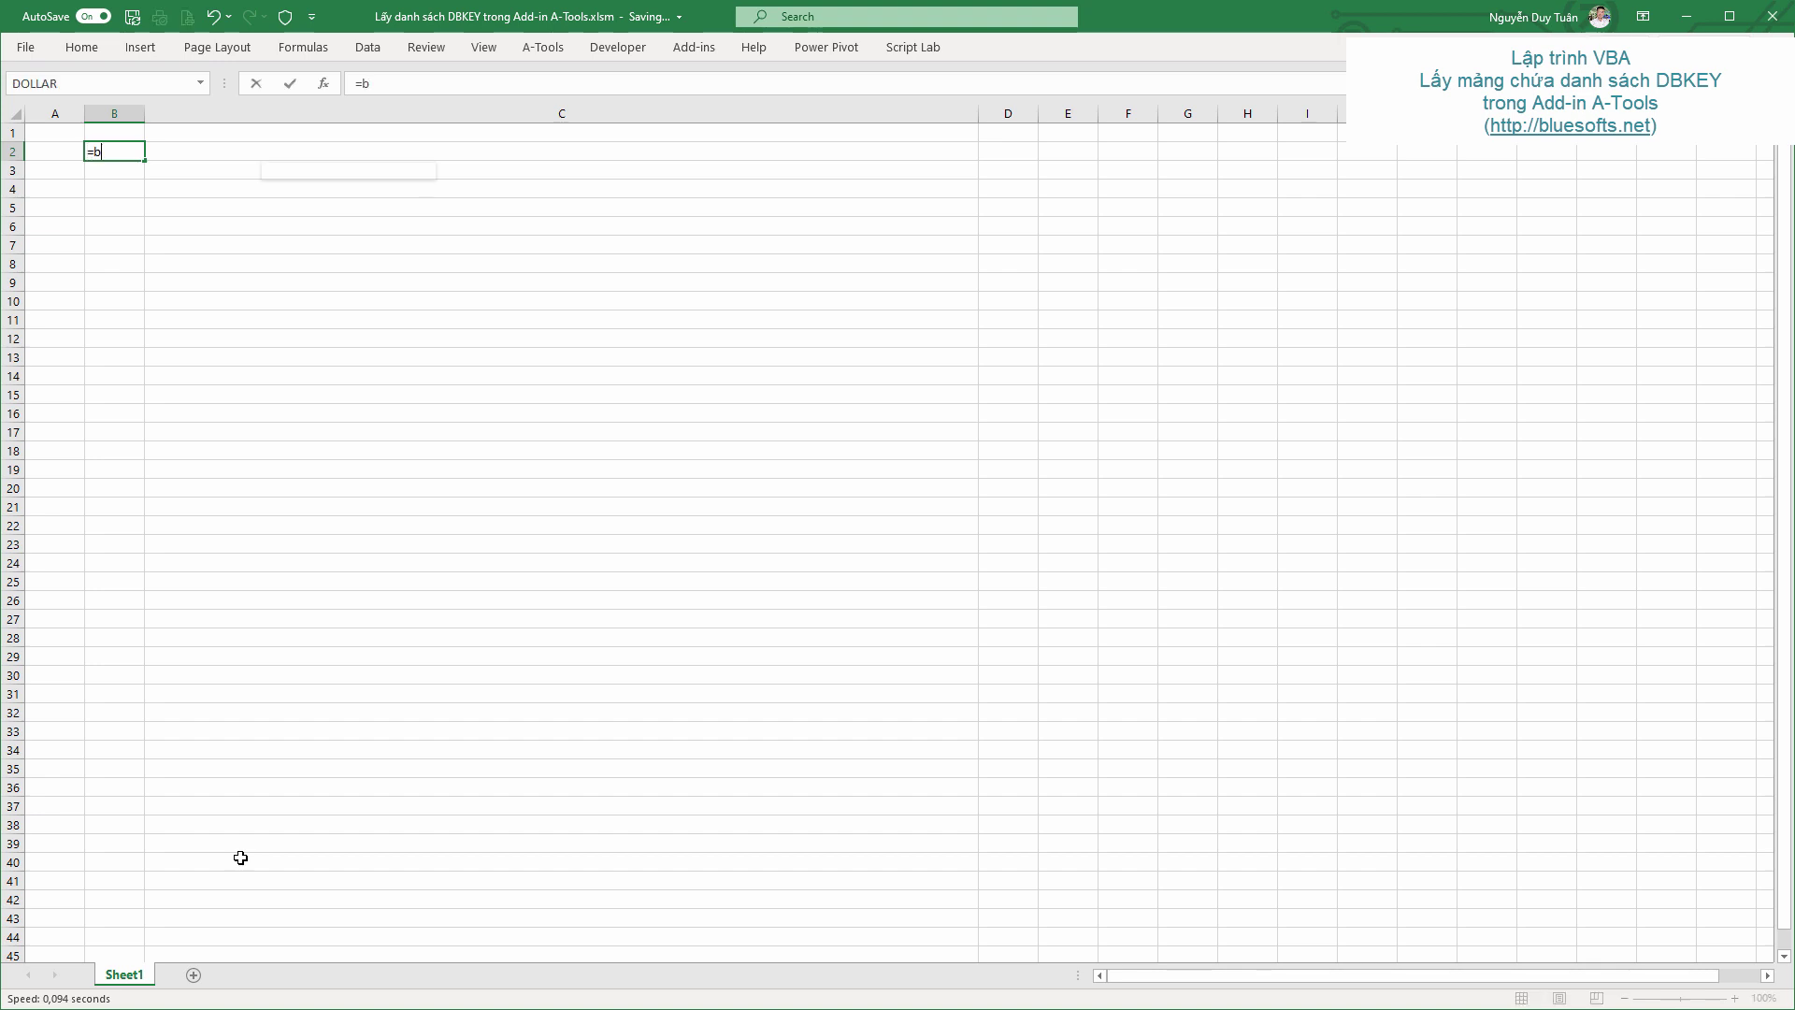
pyautogui.write('s_')
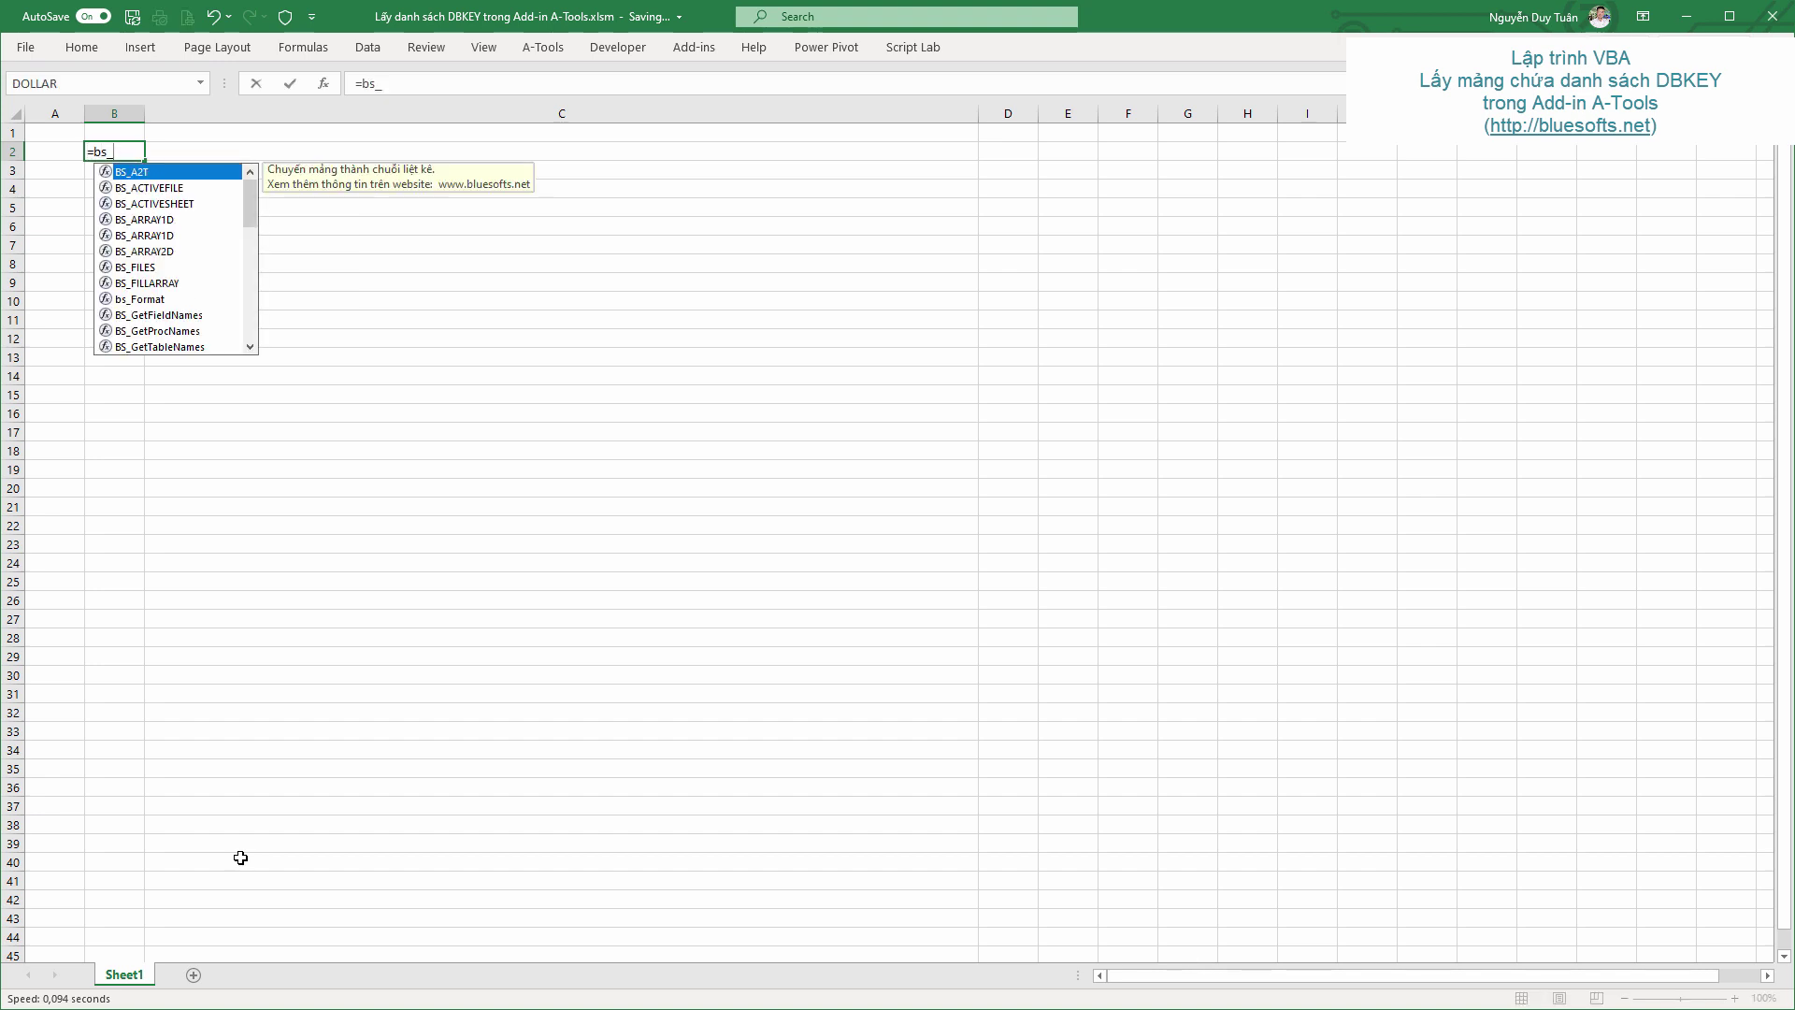
pyautogui.write('fil')
pyautogui.press('Tab')
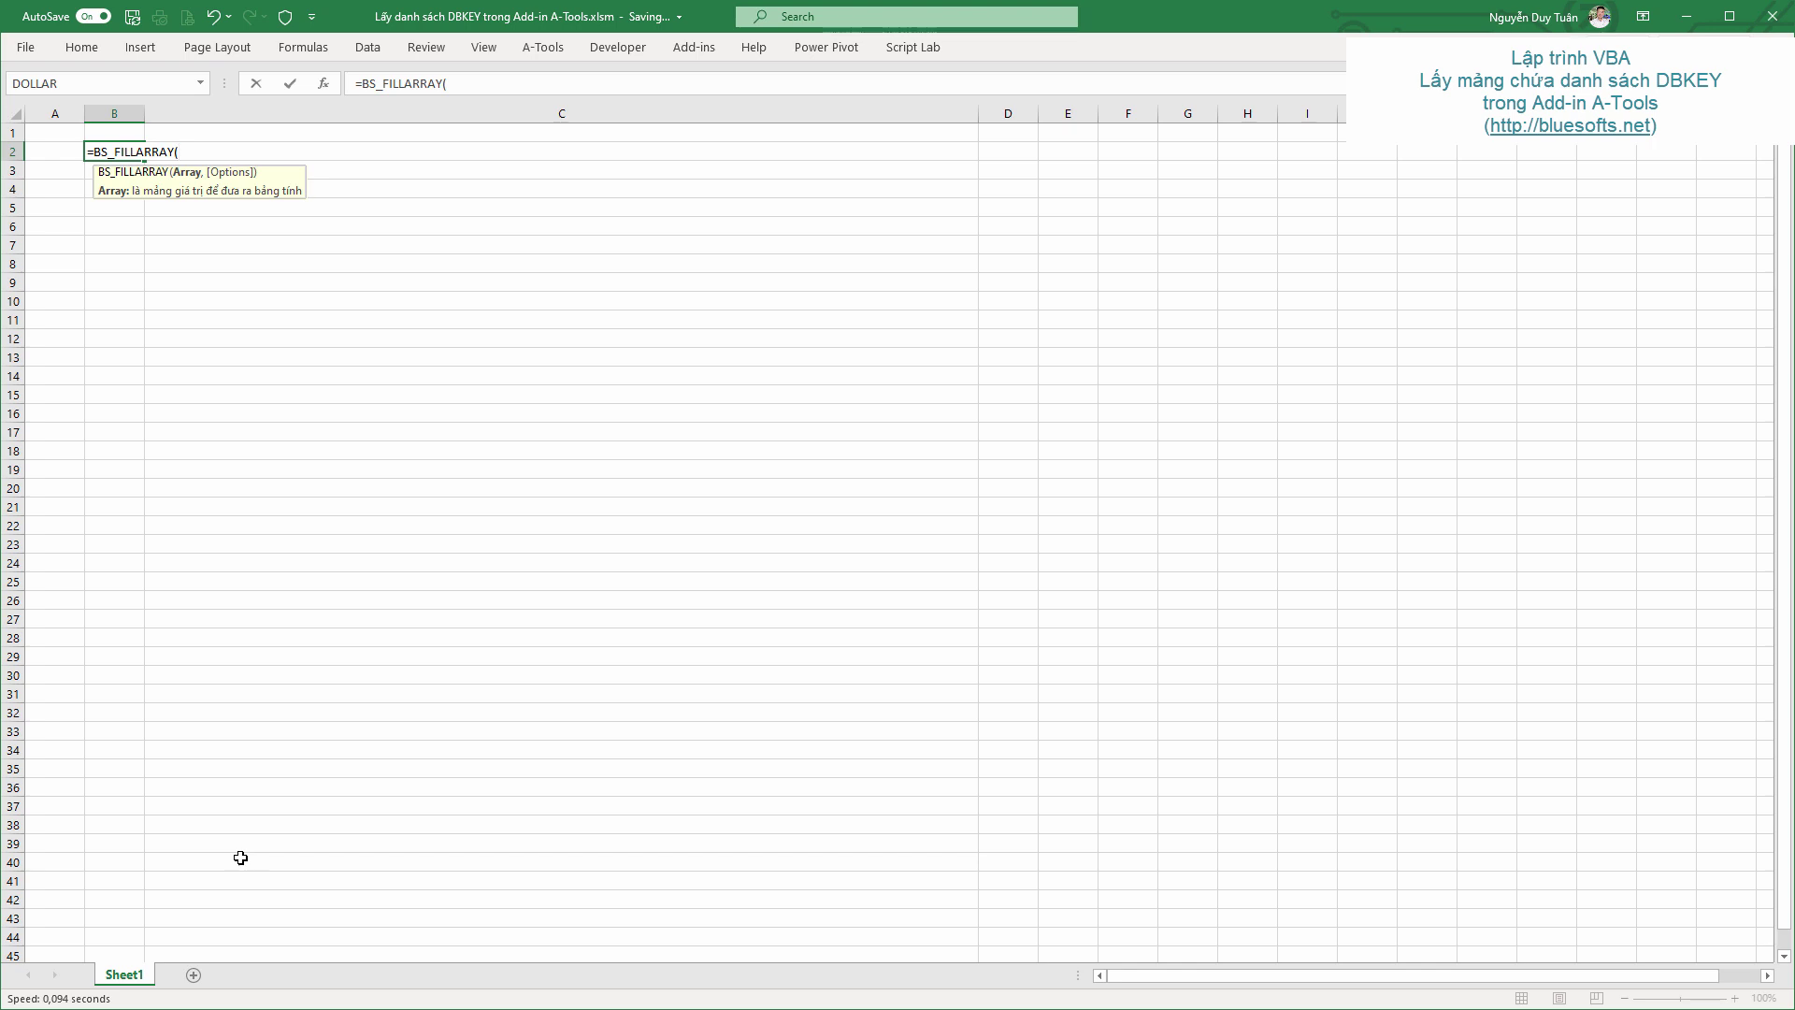
pyautogui.write('get')
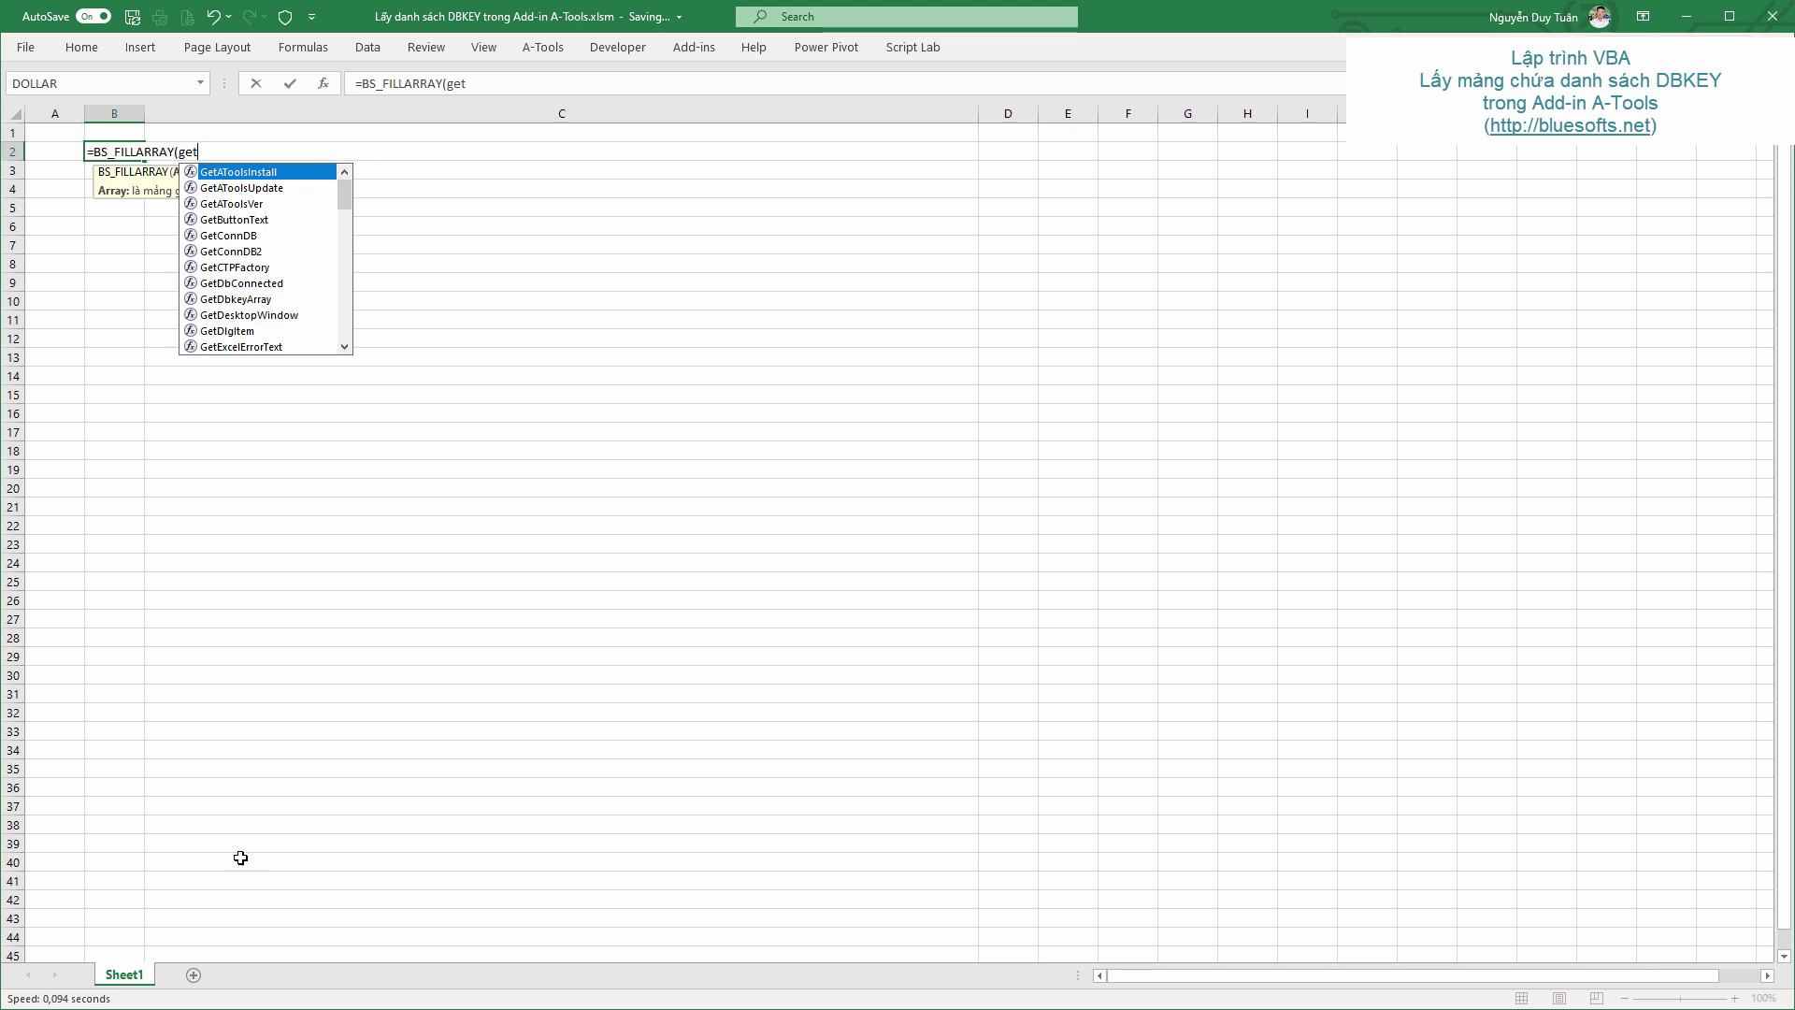
pyautogui.write('db')
pyautogui.press('Down')
pyautogui.press('Tab')
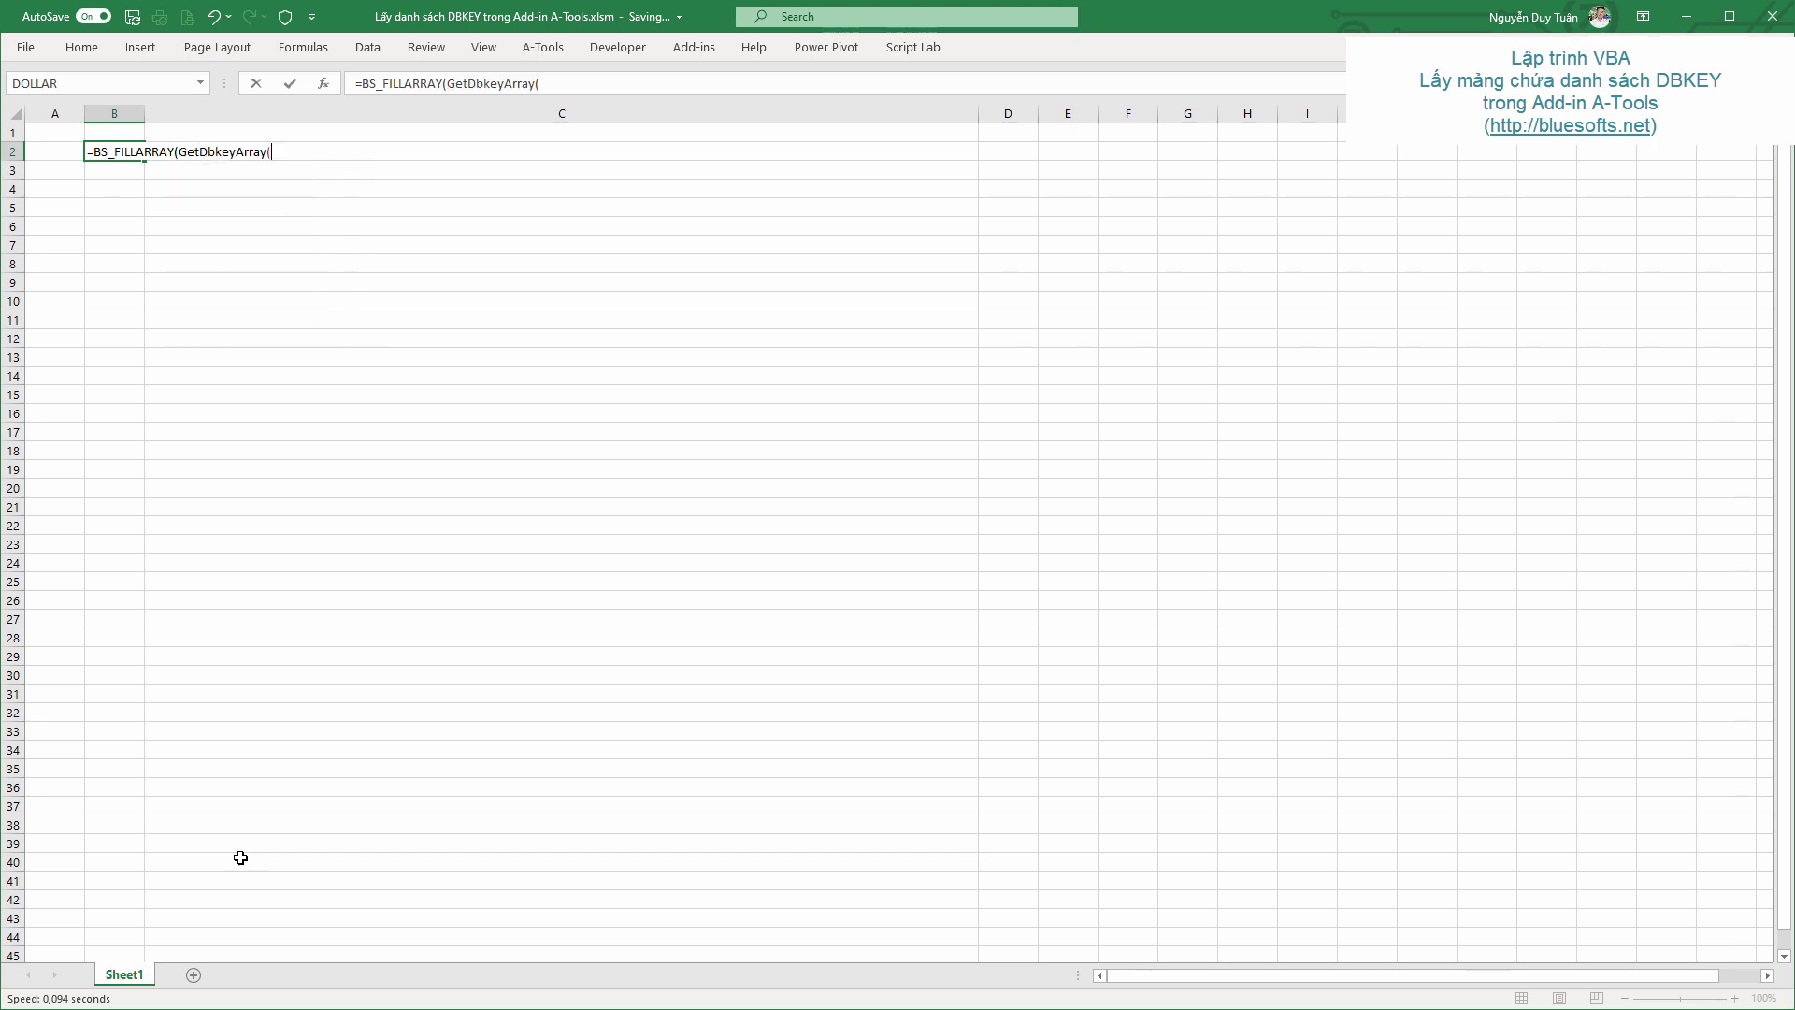
pyautogui.write('))')
pyautogui.hotkey('ctrl', 'shift', 'Return')
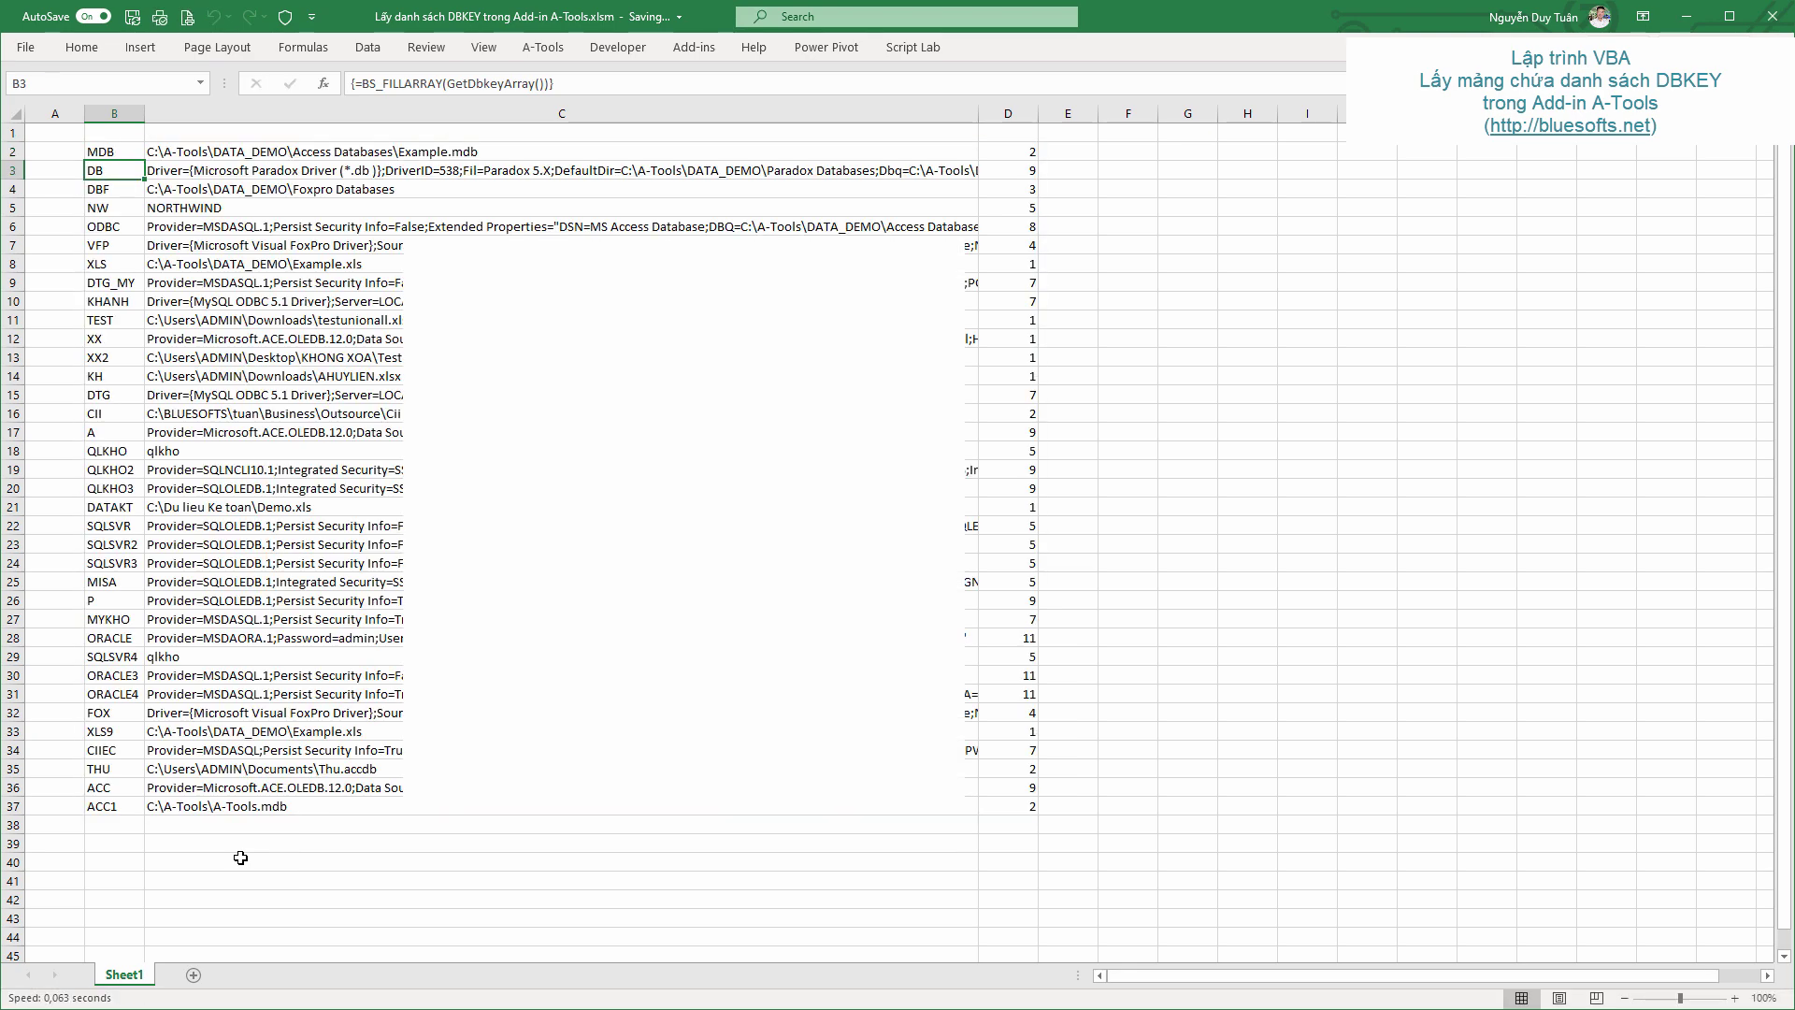
pyautogui.press('Up')
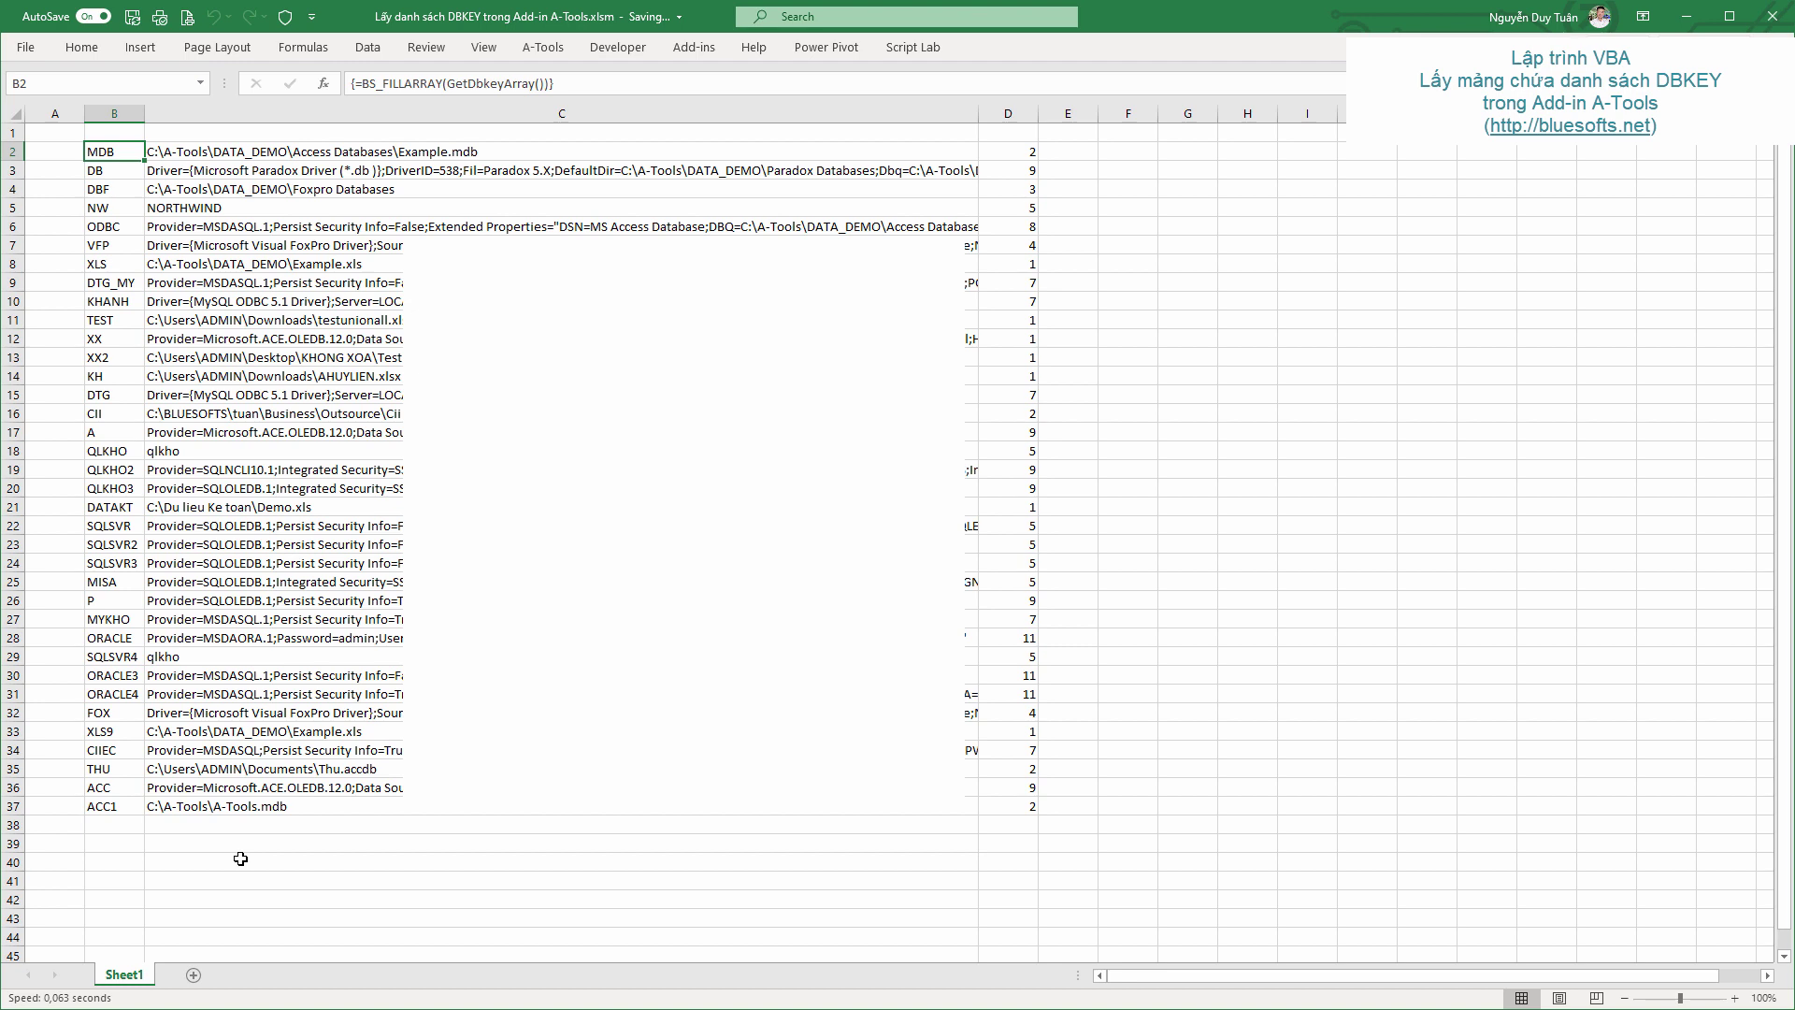
pyautogui.click(512, 852)
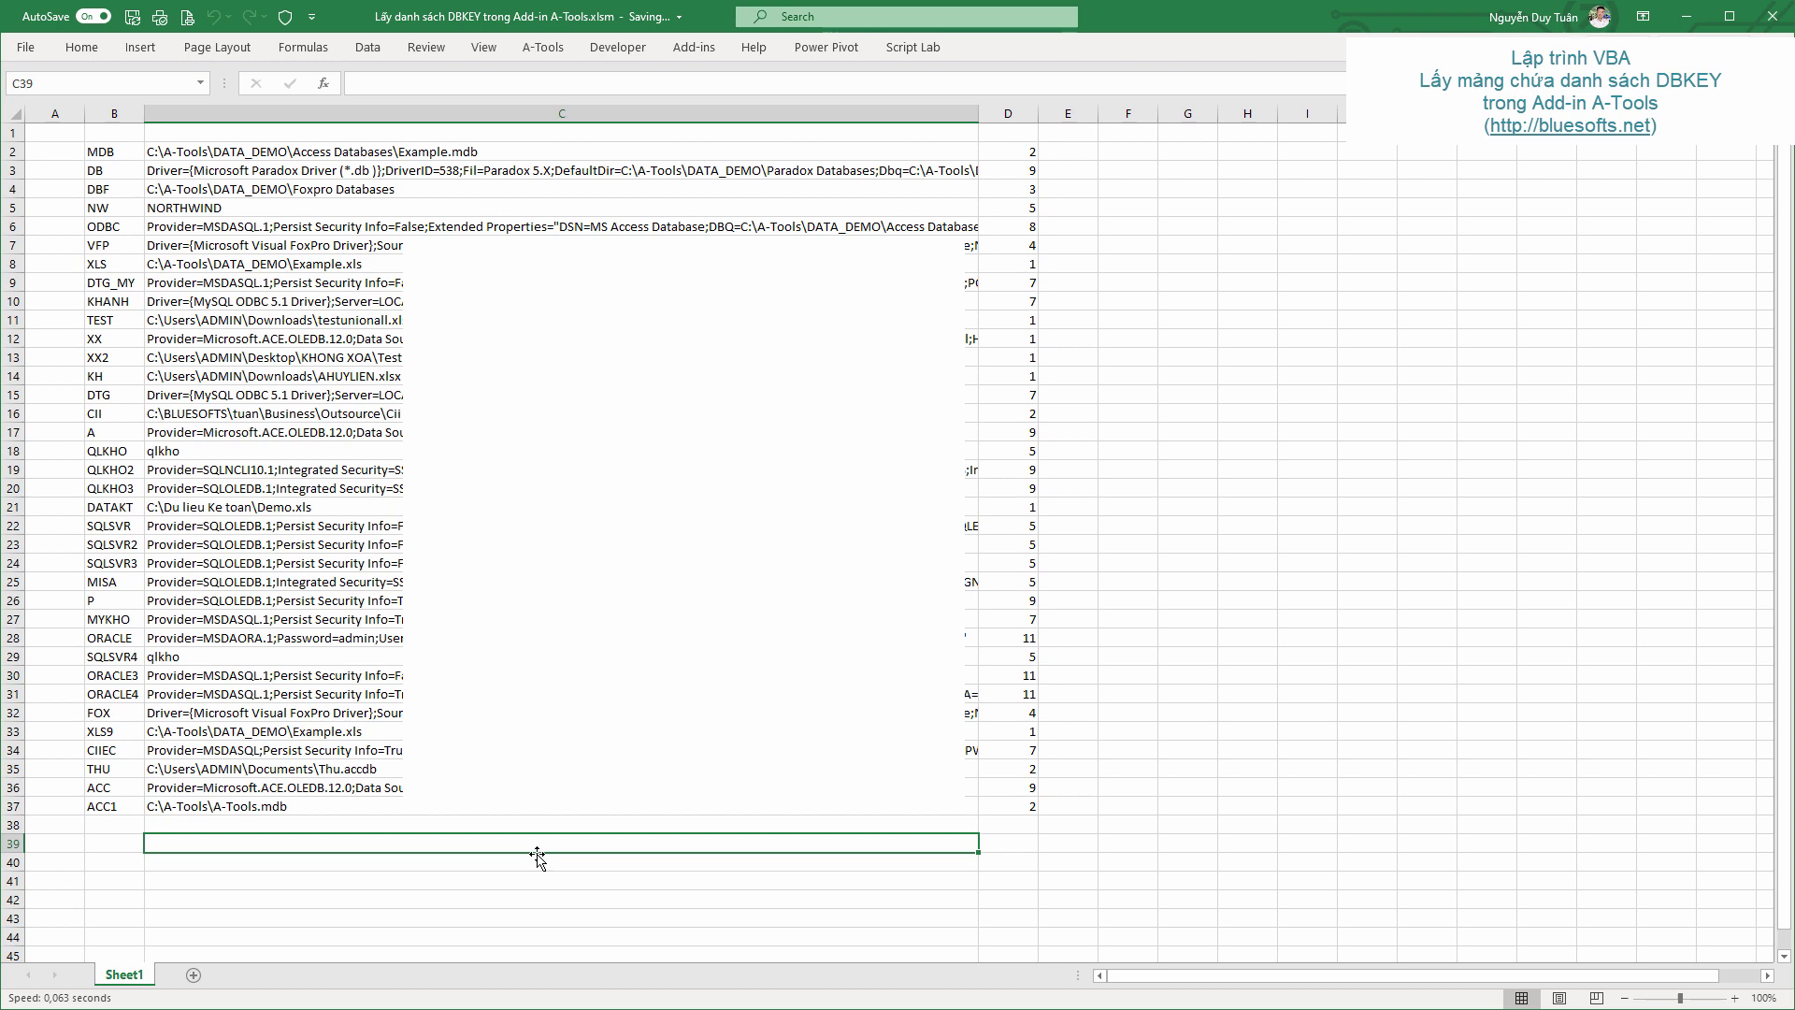